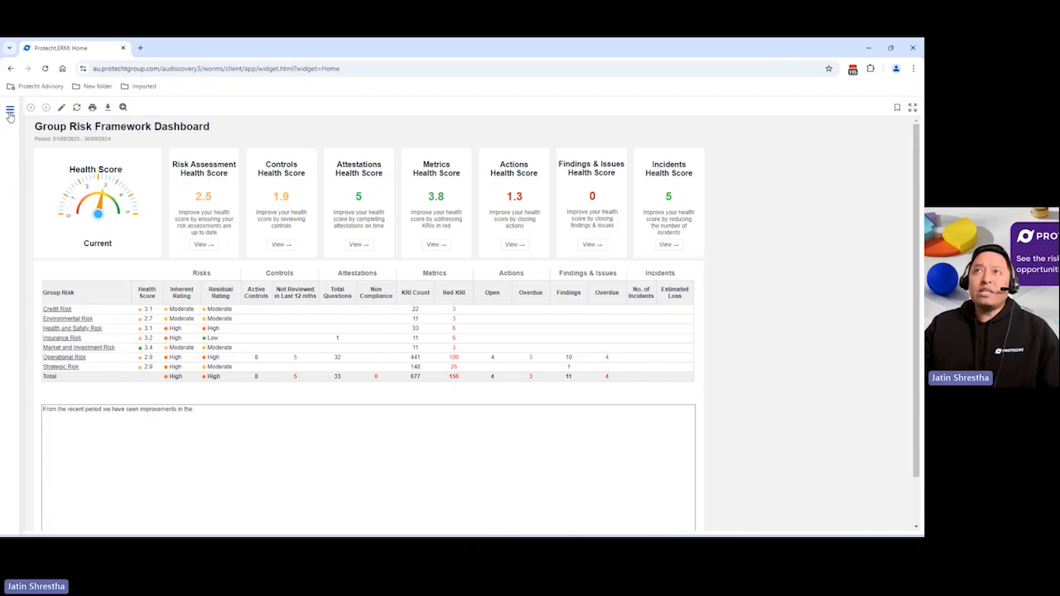
Open a new Audit Engagement entry from Audit Issues and Findings Entry to review its form sections
click(10, 112)
click(39, 189)
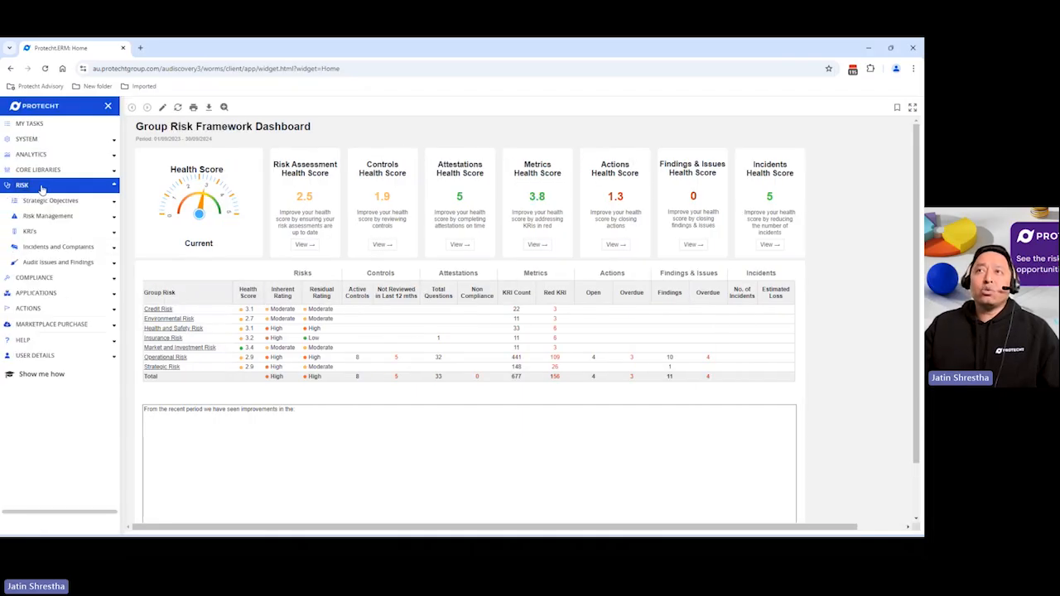
click(51, 263)
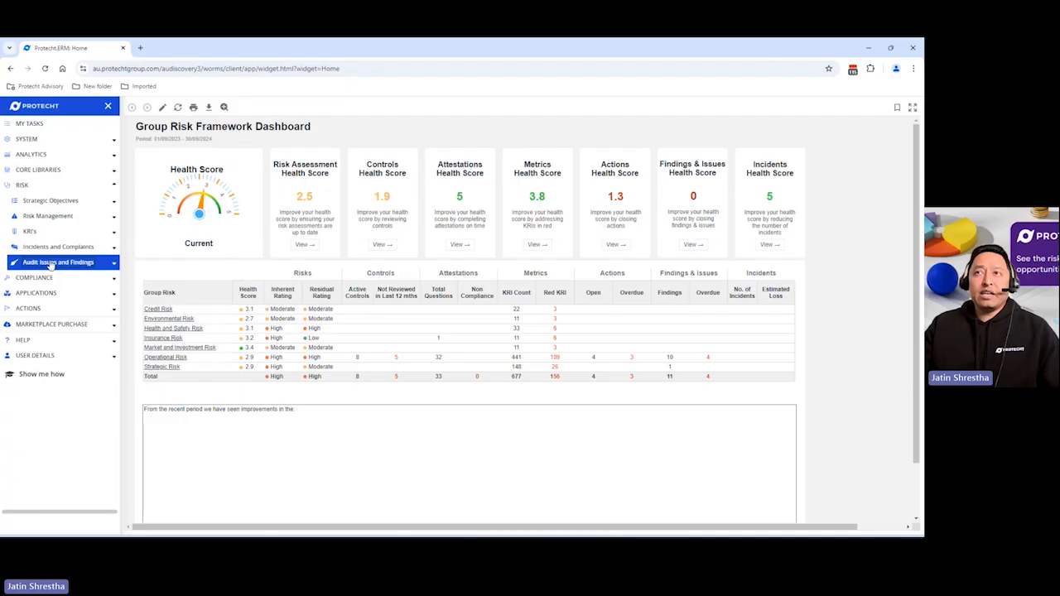
click(52, 264)
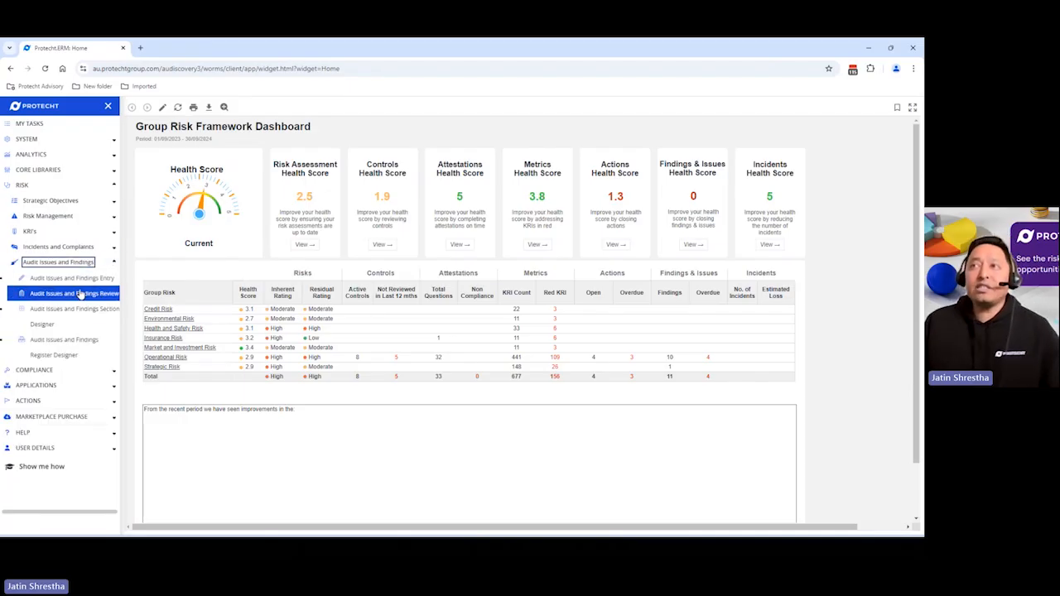
click(78, 278)
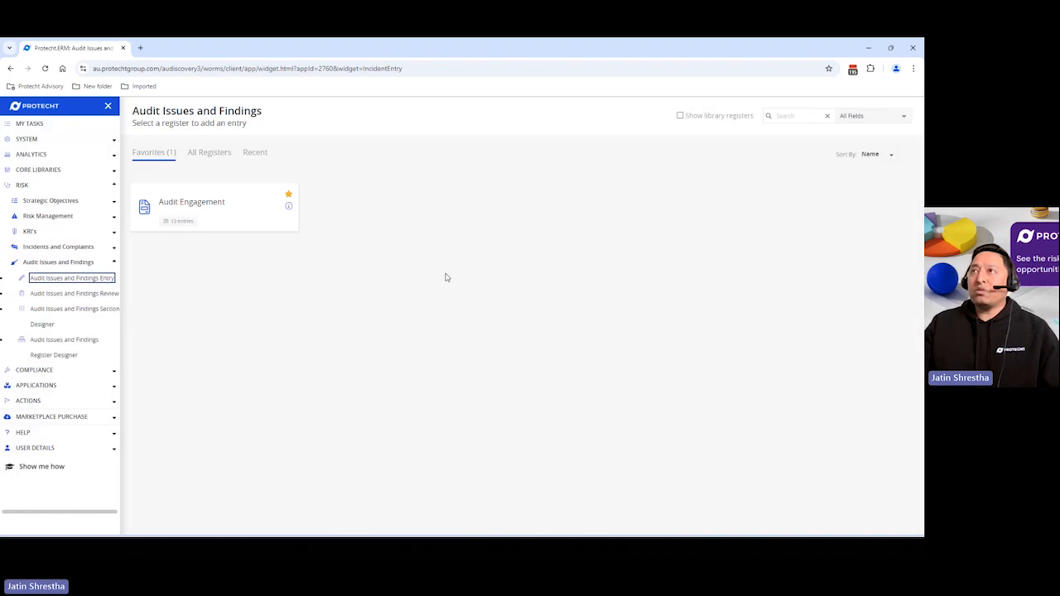
click(227, 218)
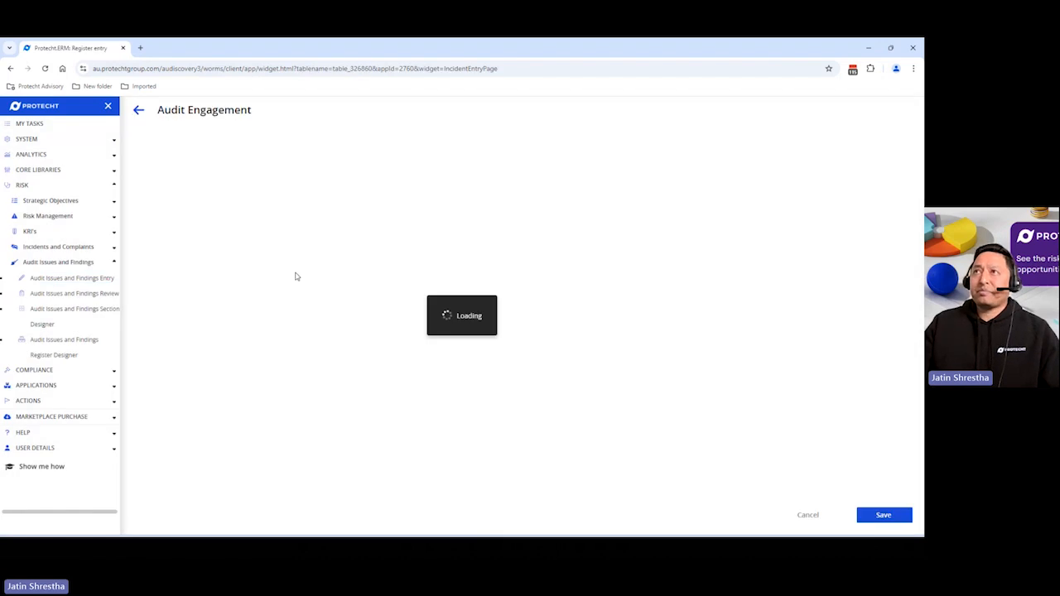
click(152, 220)
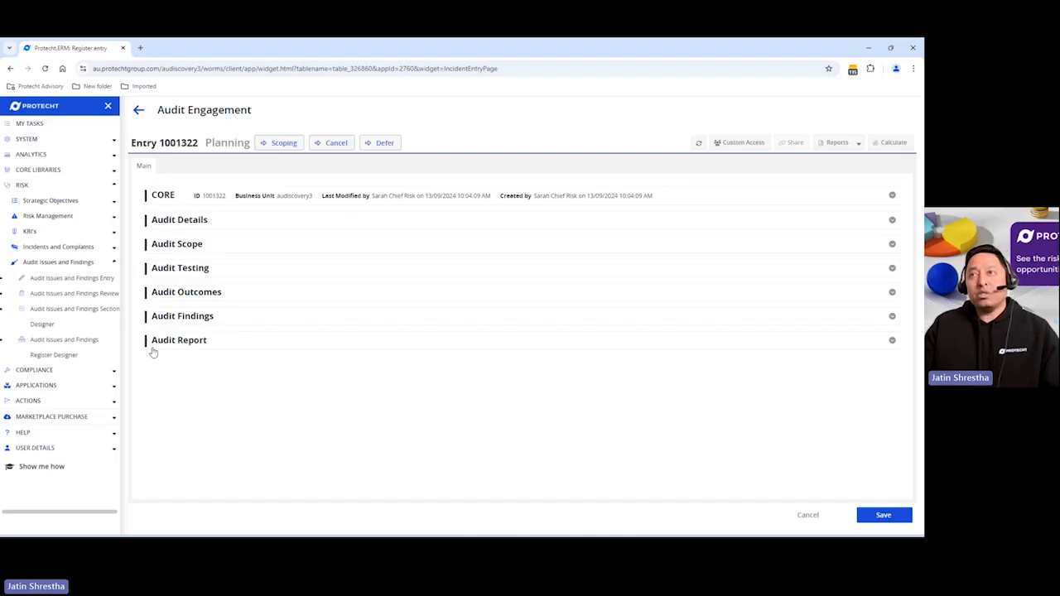
Open the Audit Issues and Findings Section Designer and create a new section
click(82, 313)
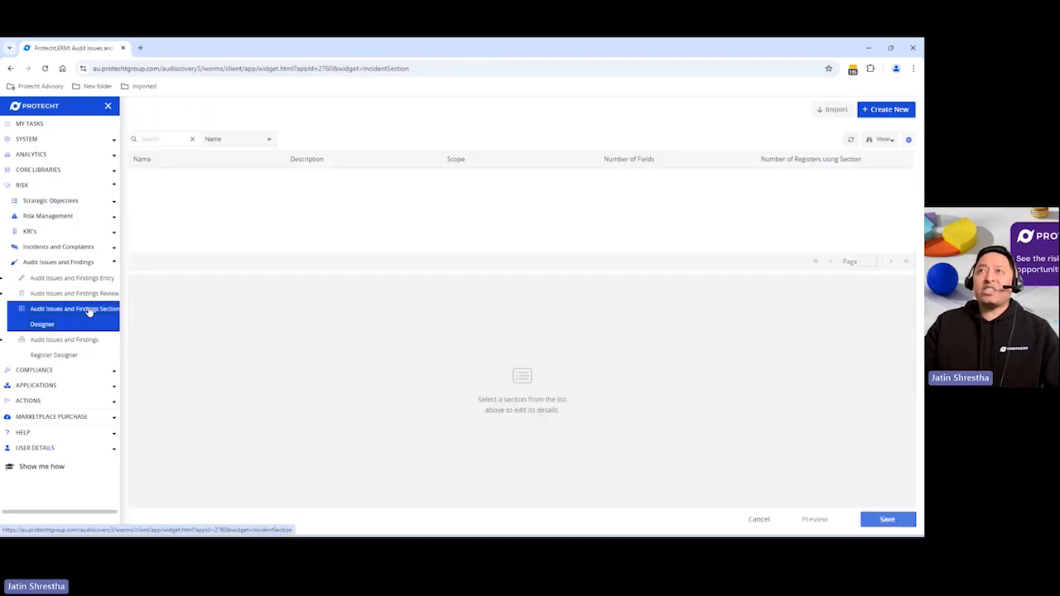
click(107, 106)
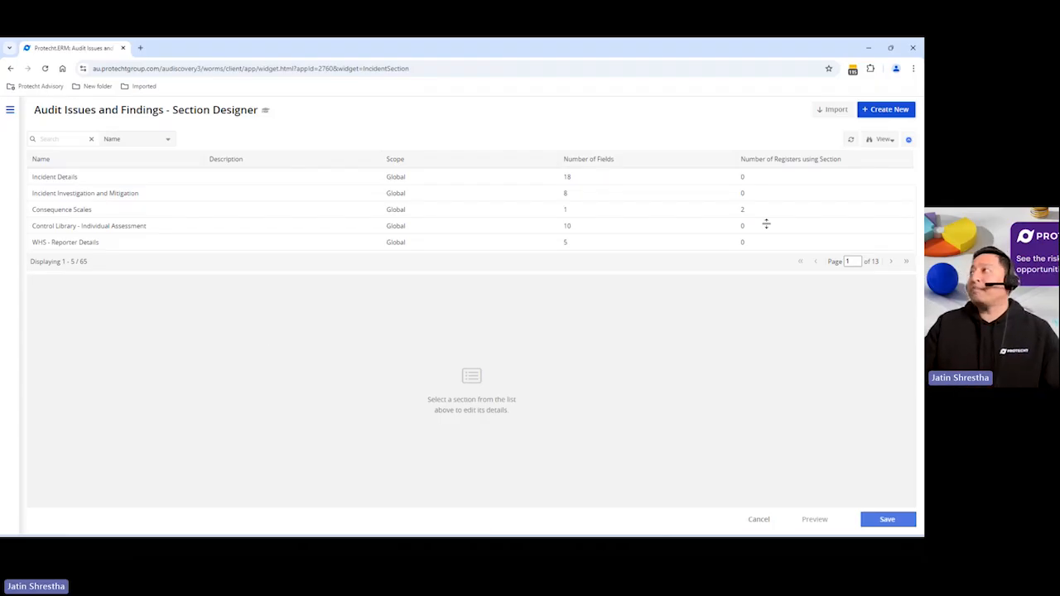
click(869, 117)
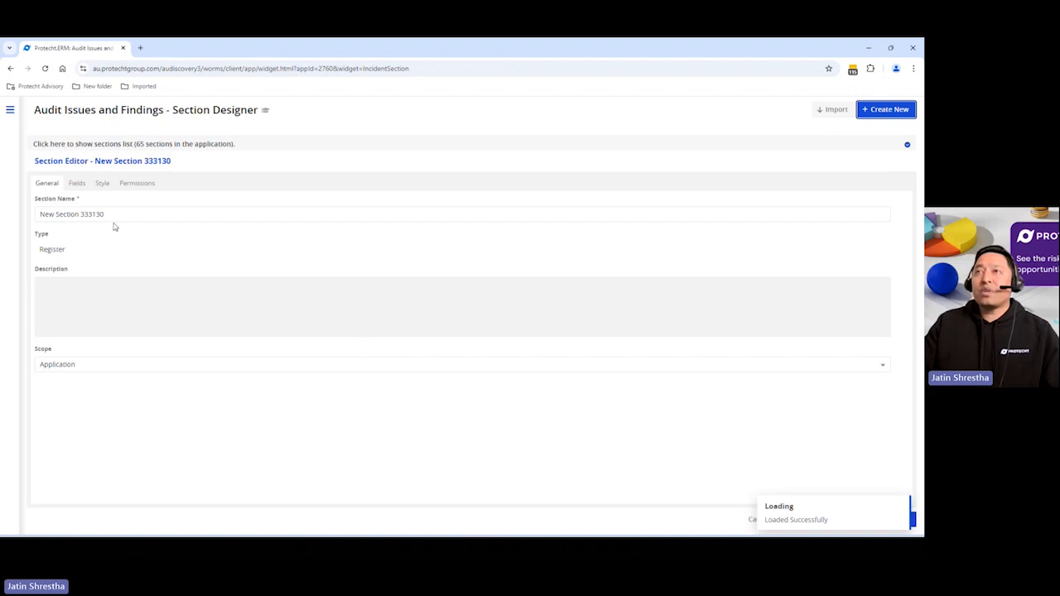
Name the new section Issue Detail Demo
drag(113, 213, 28, 213)
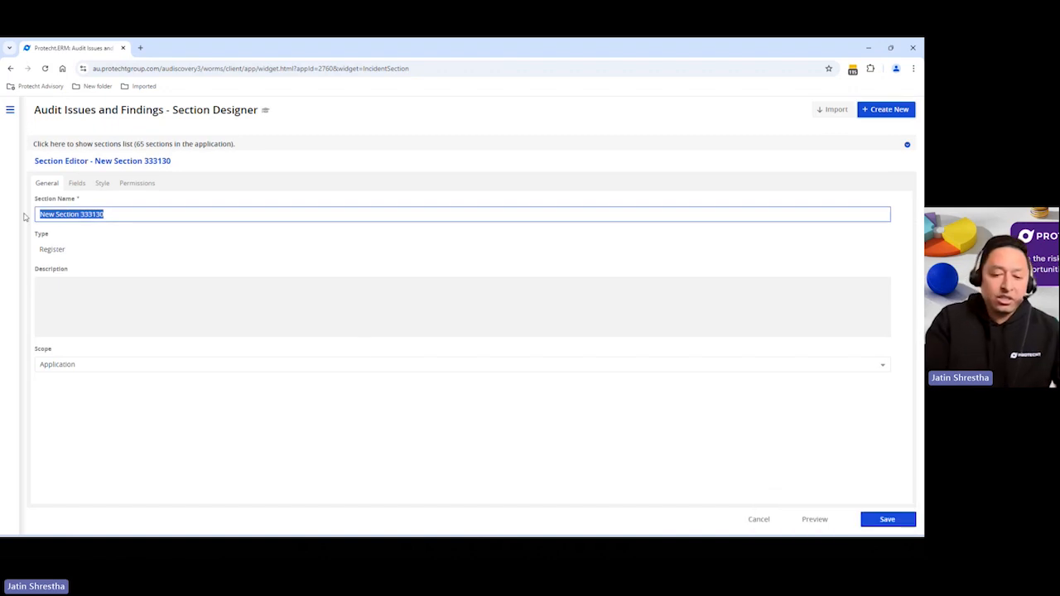
key(BackSpace)
text(Issue D)
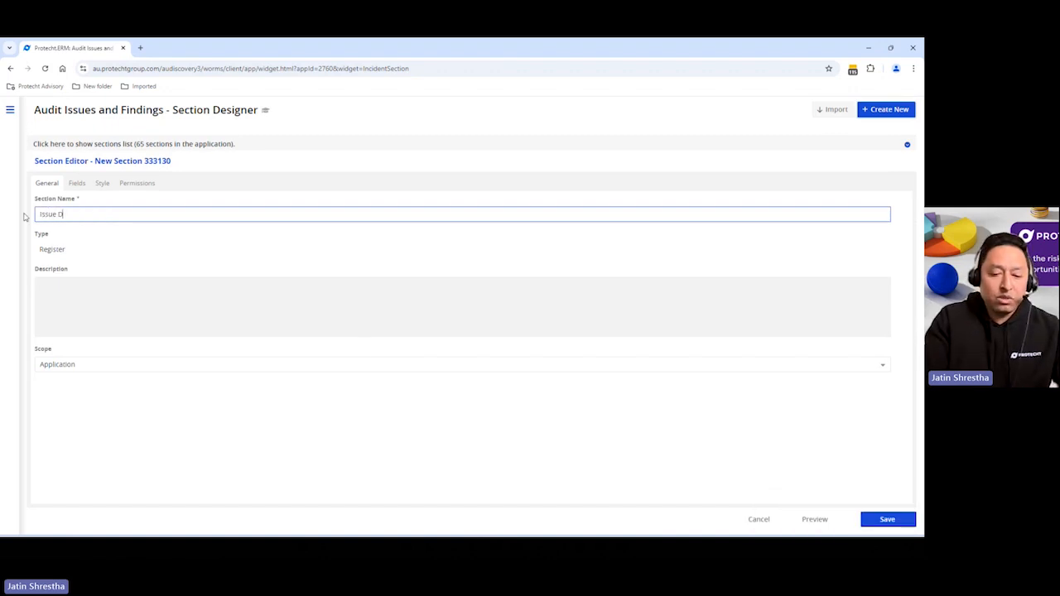
text(etail Demo)
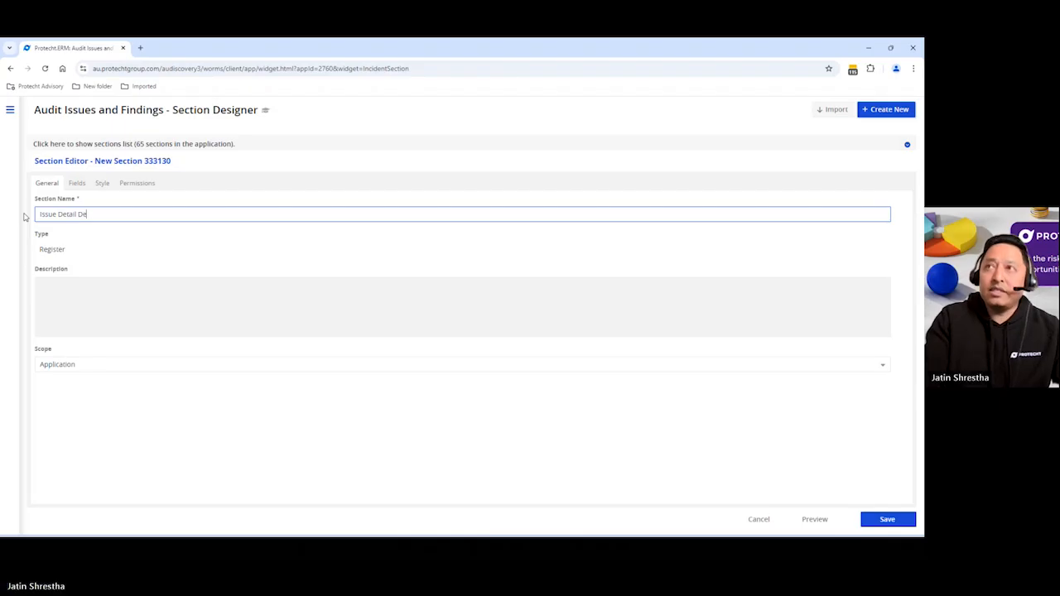
Add a Date field from Basic Fields to the section's left column, named Date of Issue
click(77, 183)
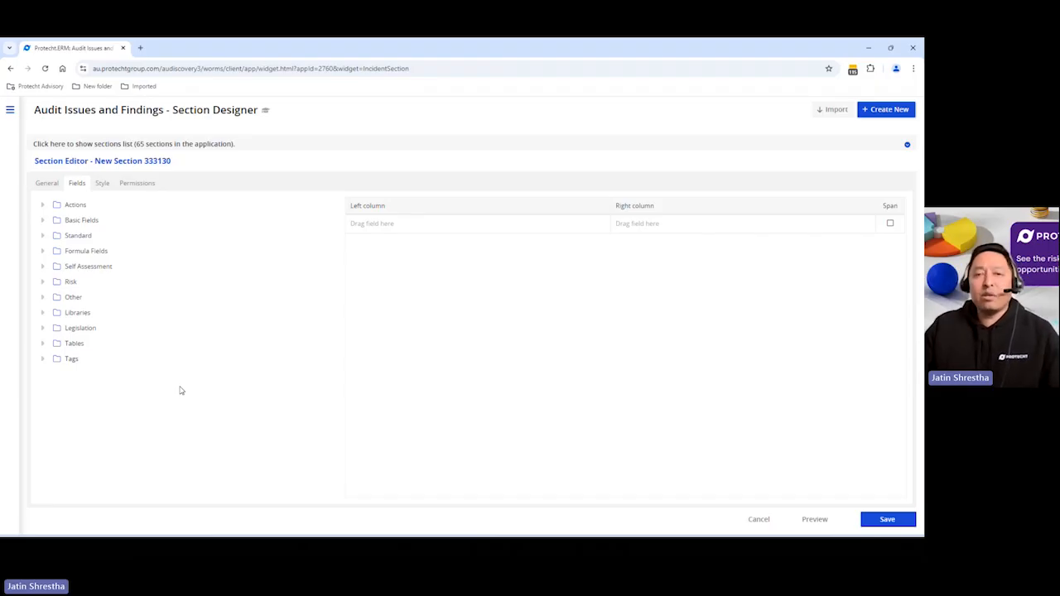
click(43, 220)
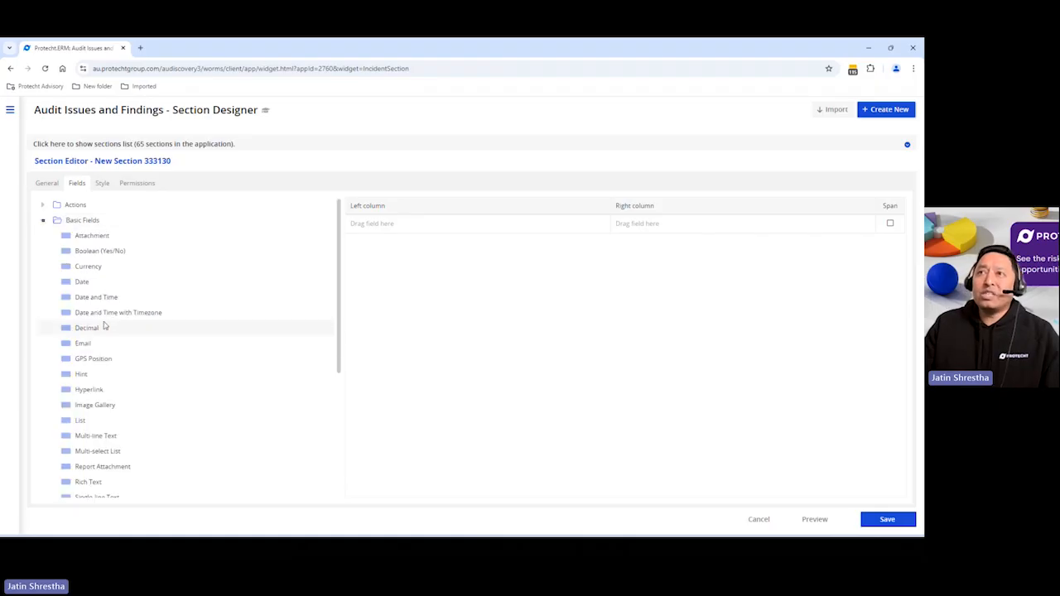
drag(93, 287, 388, 226)
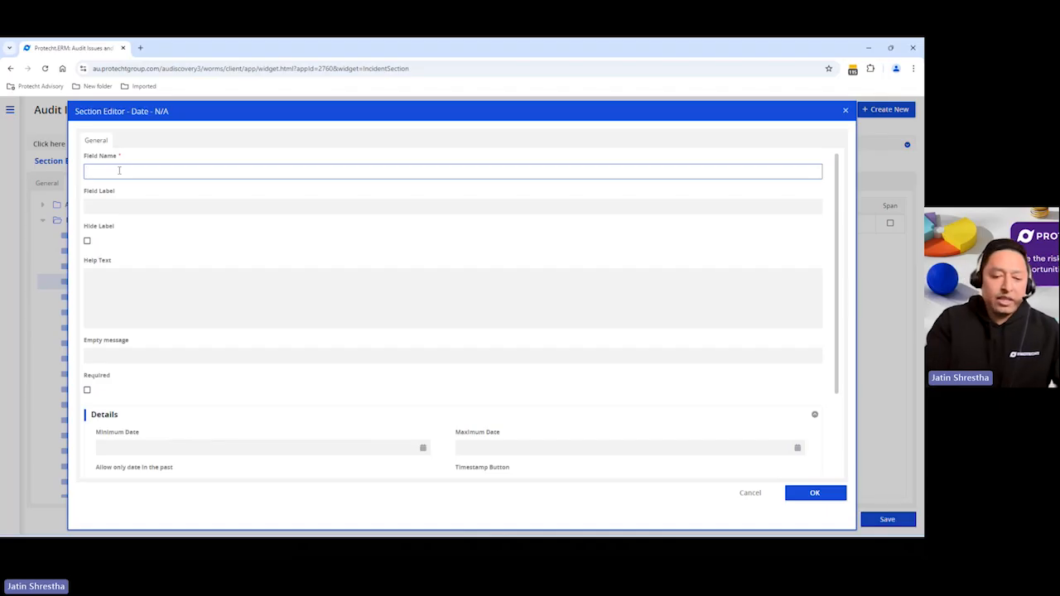
click(119, 171)
text(Date of Issue)
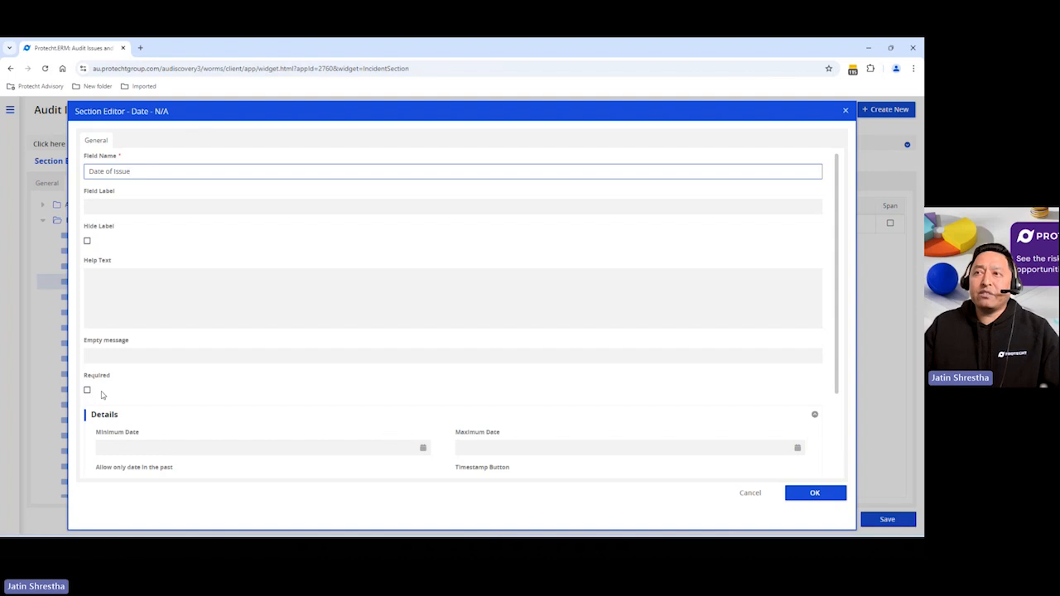
scroll(102, 395, down, 1)
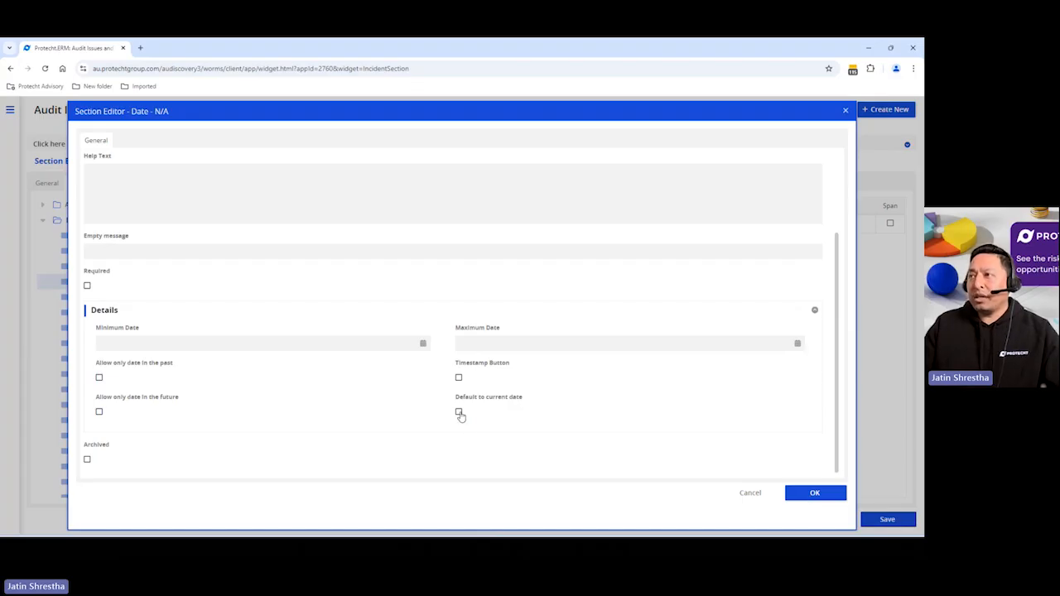
click(809, 497)
Add a Single-line Text field below it and name it Issue Title
scroll(144, 353, down, 2)
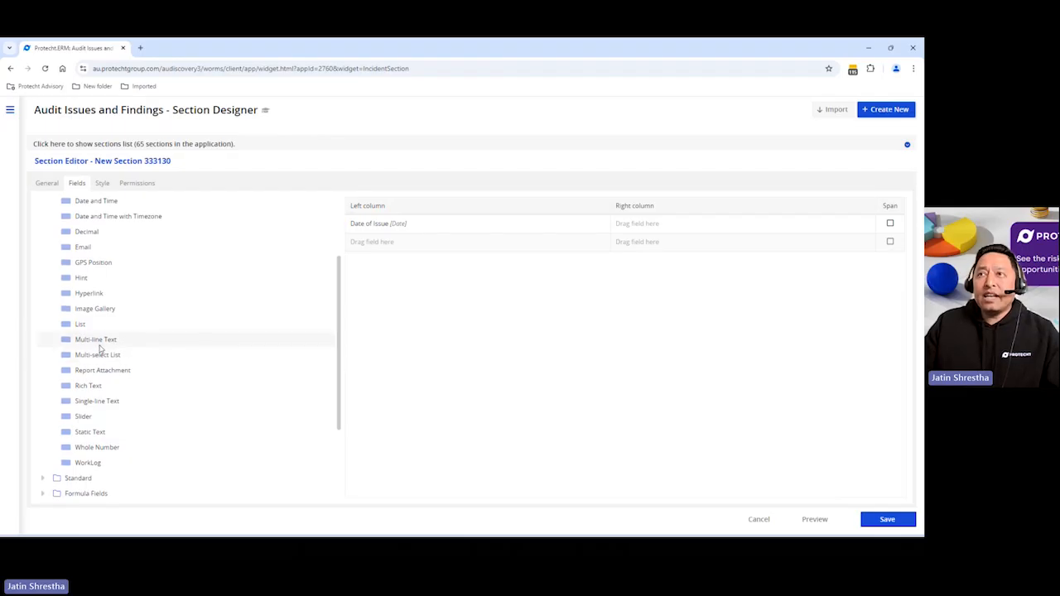
drag(97, 401, 385, 248)
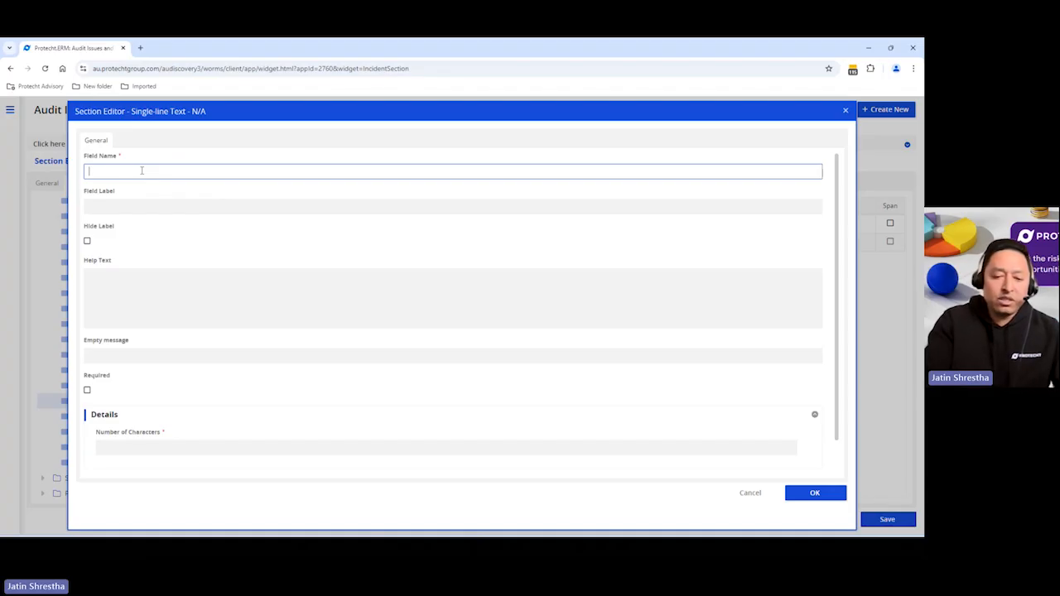
text(Issue )
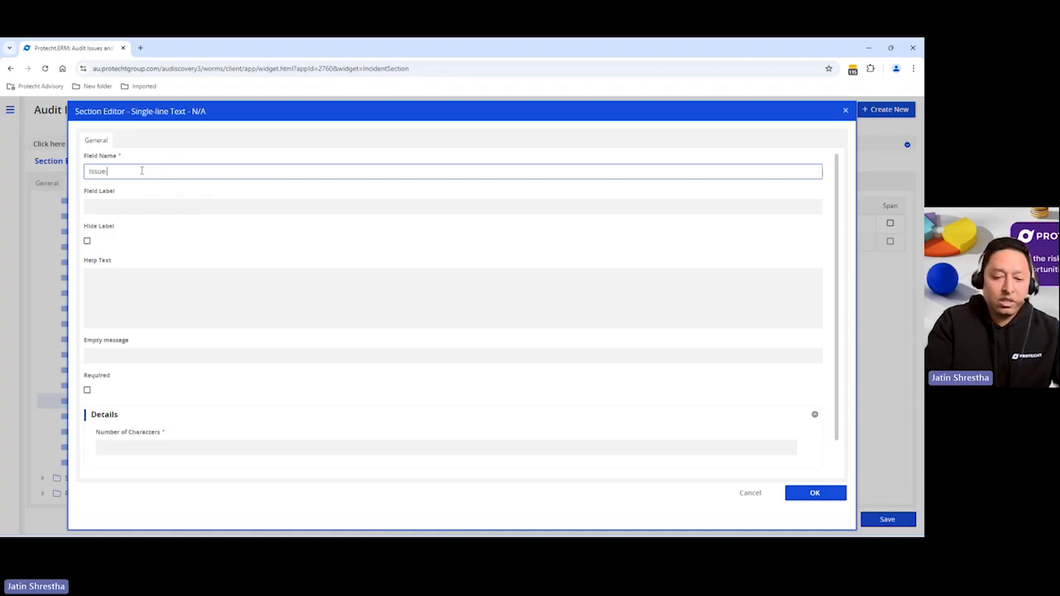
text(Title)
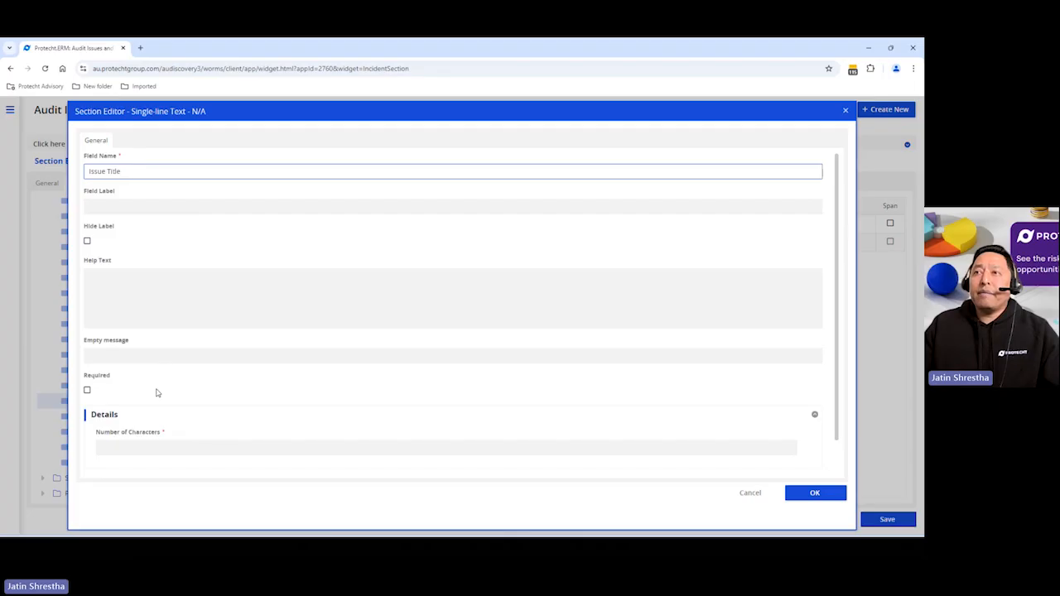
Set the Issue Title help text and empty message to 'Please enter title of the issue' and confirm the field
scroll(157, 393, down, 1)
click(140, 409)
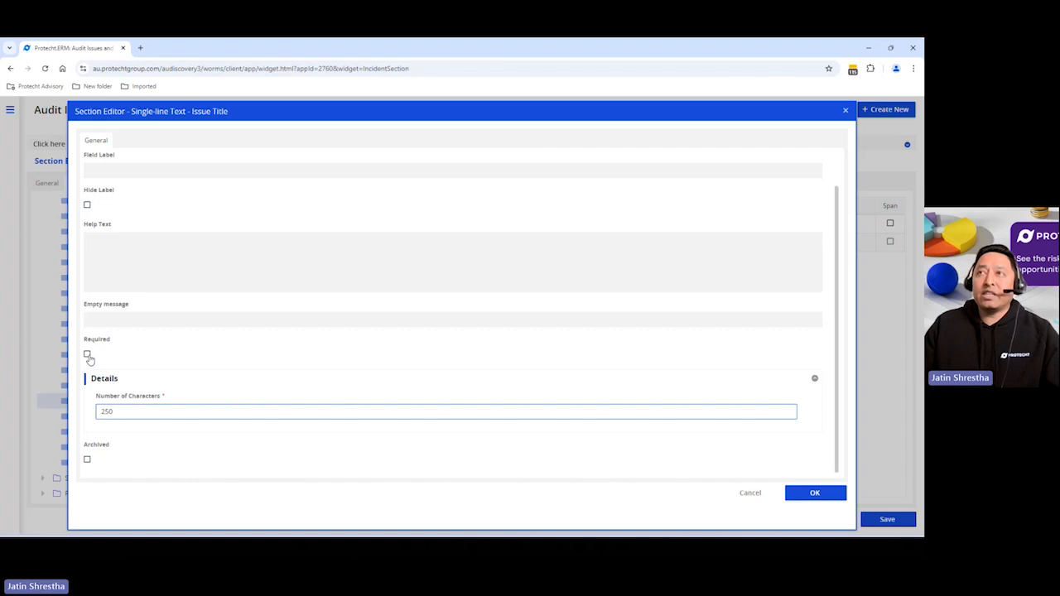
scroll(160, 344, up, 1)
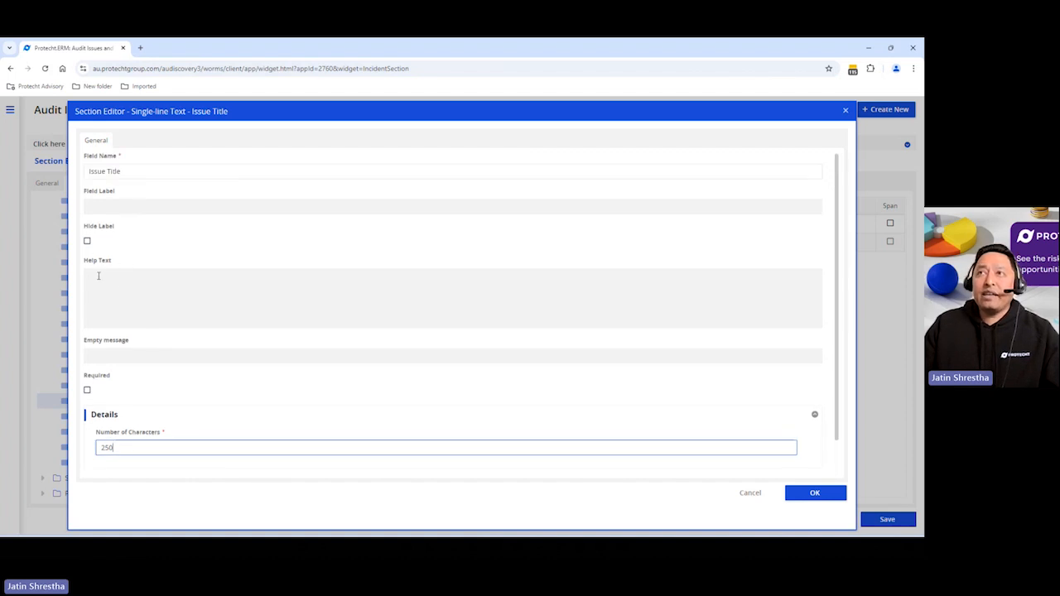
click(99, 278)
text(Pl)
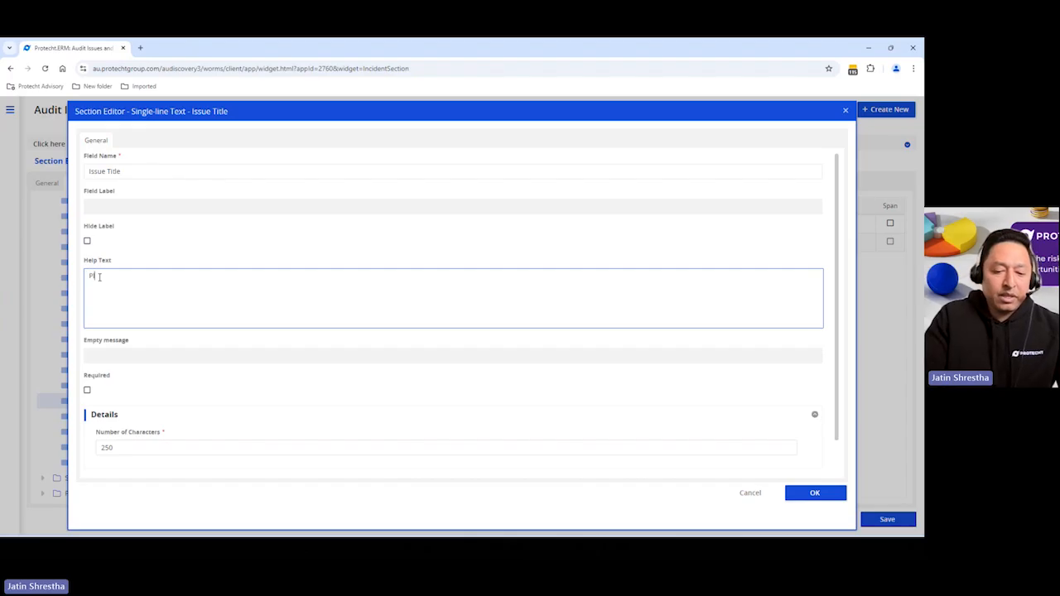
text(ease enter title)
text( of i)
text(he is)
text(s)
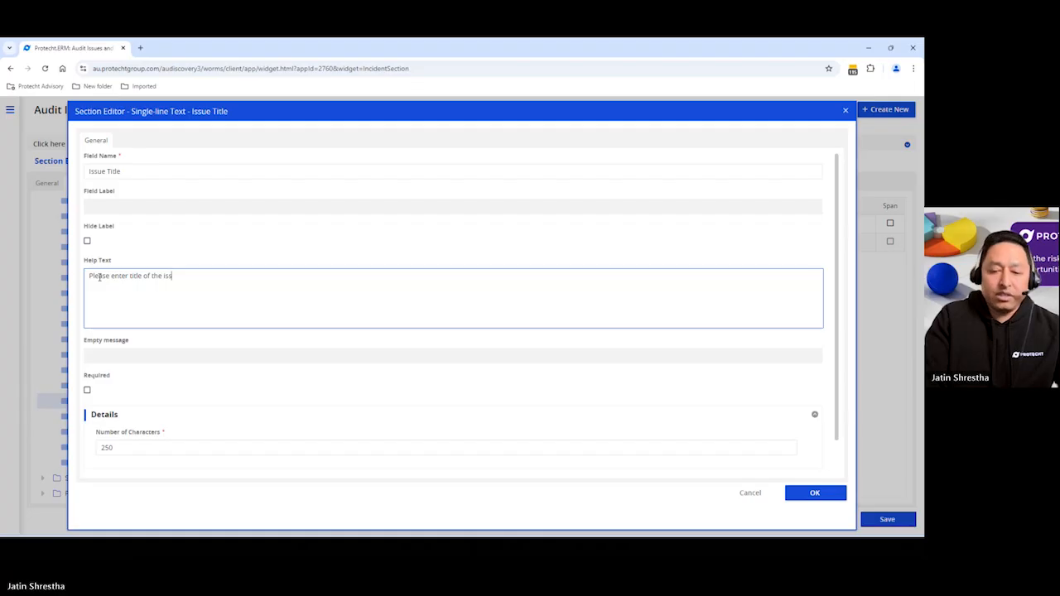
text(ue)
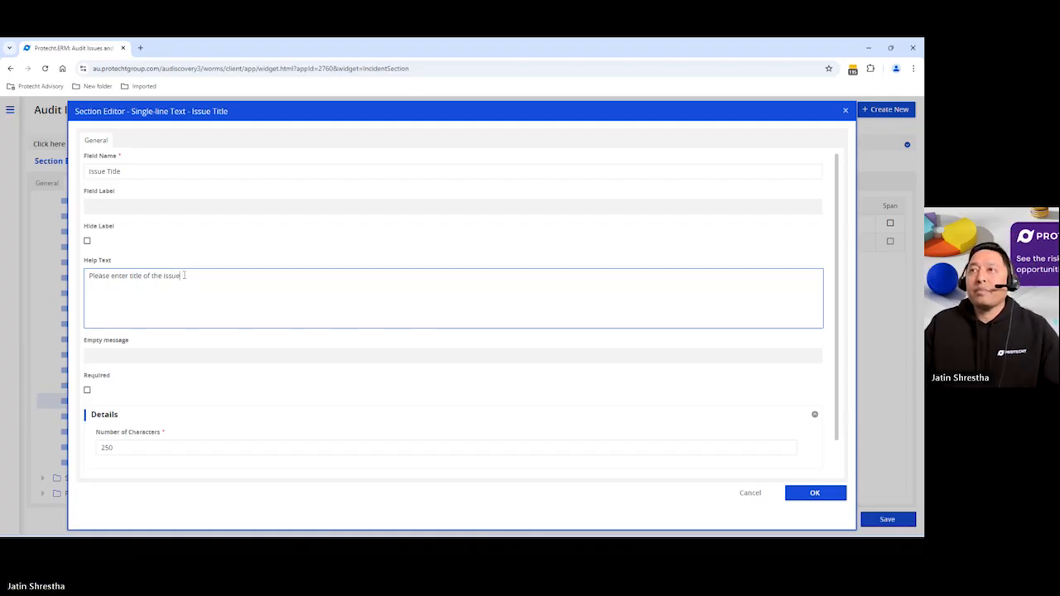
drag(184, 275, 70, 275)
key(ctrl+c)
click(135, 355)
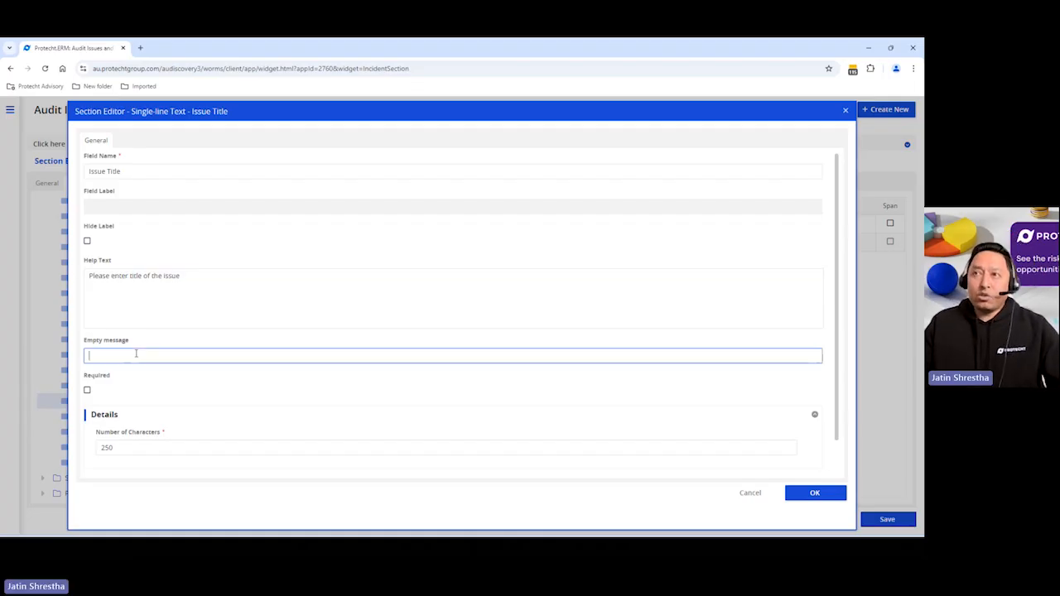
key(ctrl+v)
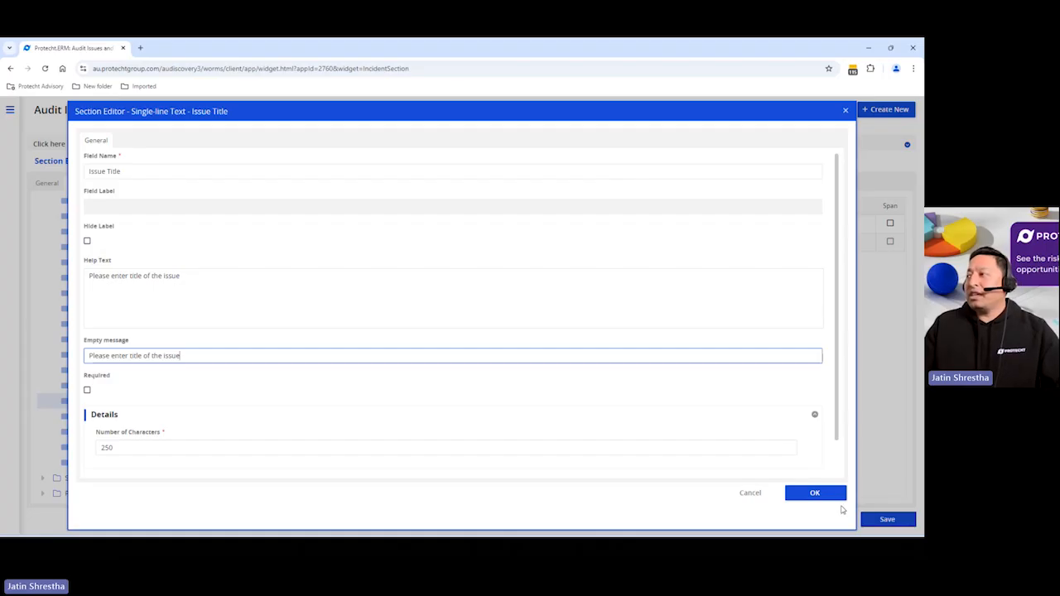
click(815, 493)
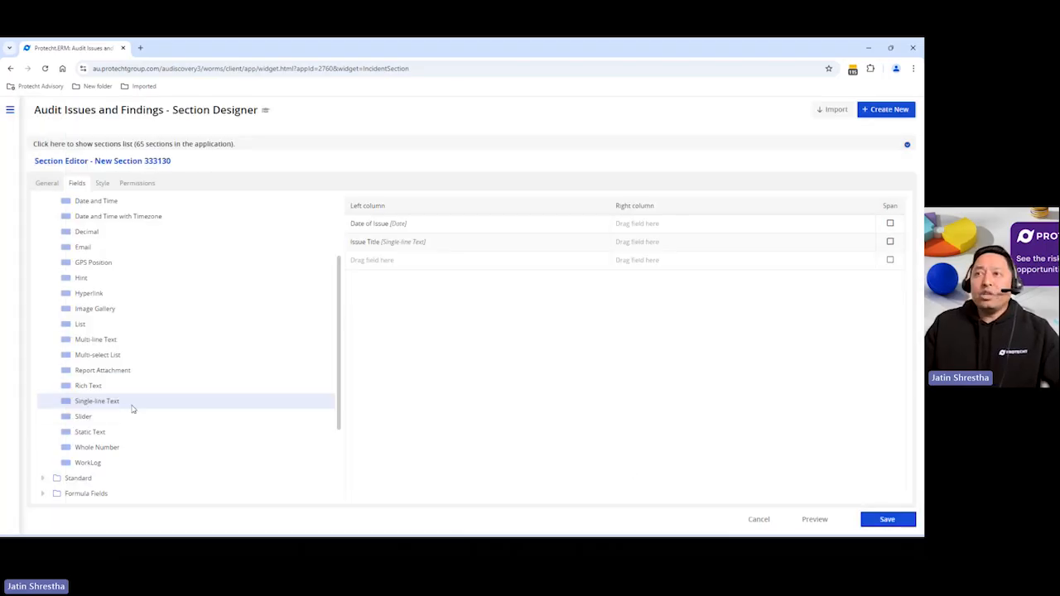
Add a Multi-line Text field below Issue Title and name it Issue Description
drag(109, 341, 409, 263)
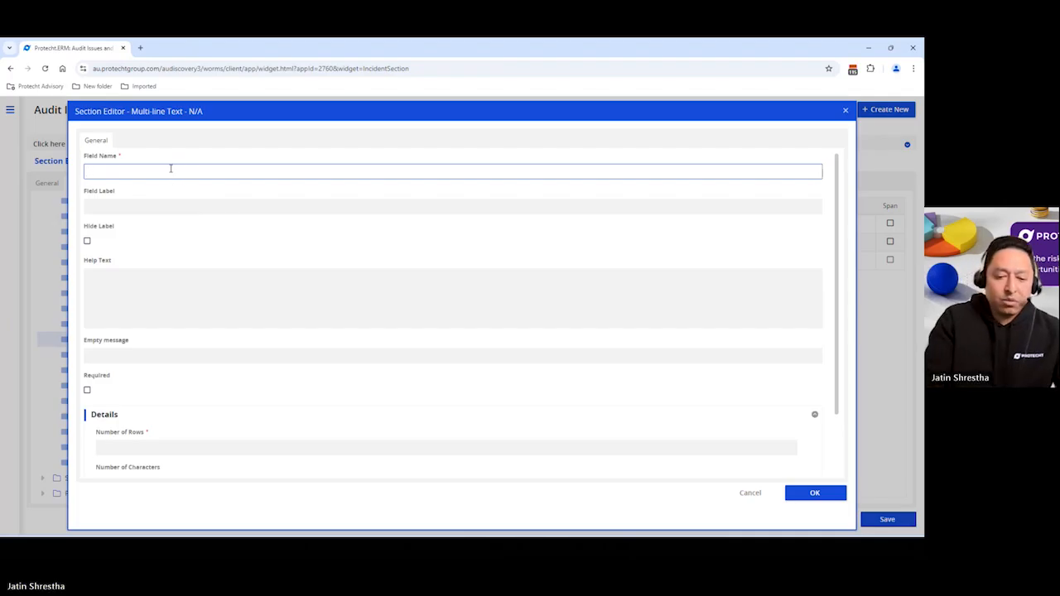
text(Issue Des)
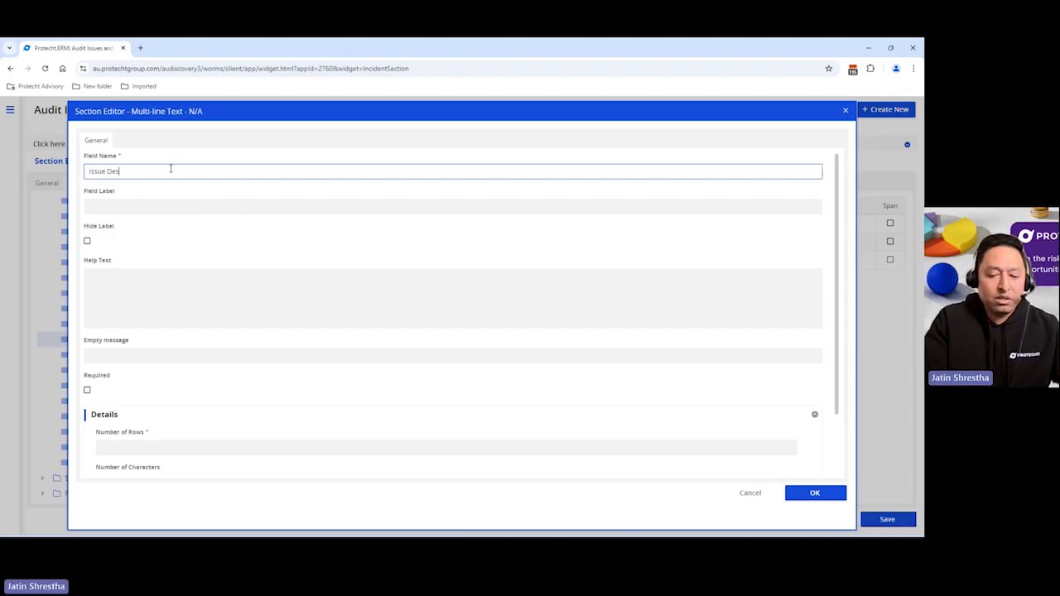
text(cription)
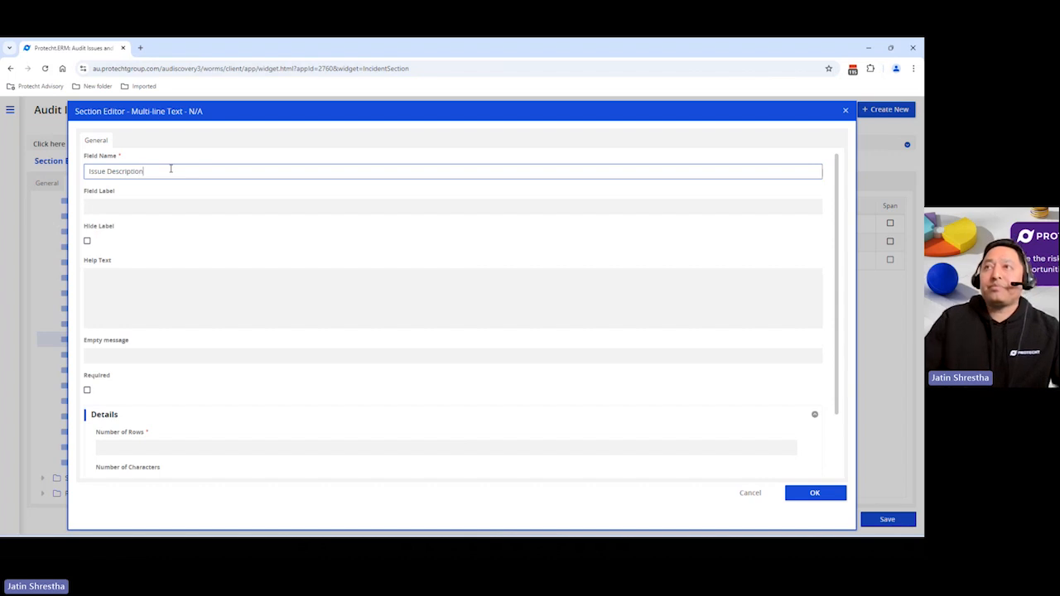
Enter 'Please describe the issue' as the Issue Description help text
click(176, 291)
text(Please e)
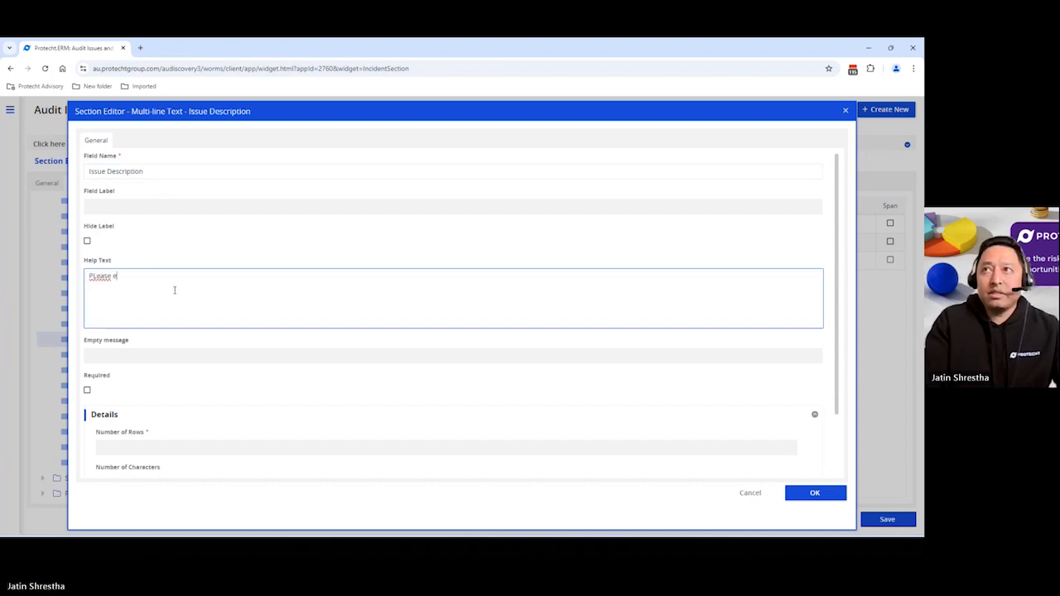
key(BackSpace)
key(BackSpace)
key(BackSpace)
key(BackSpace)
key(BackSpace)
key(BackSpace)
text(lease describe the)
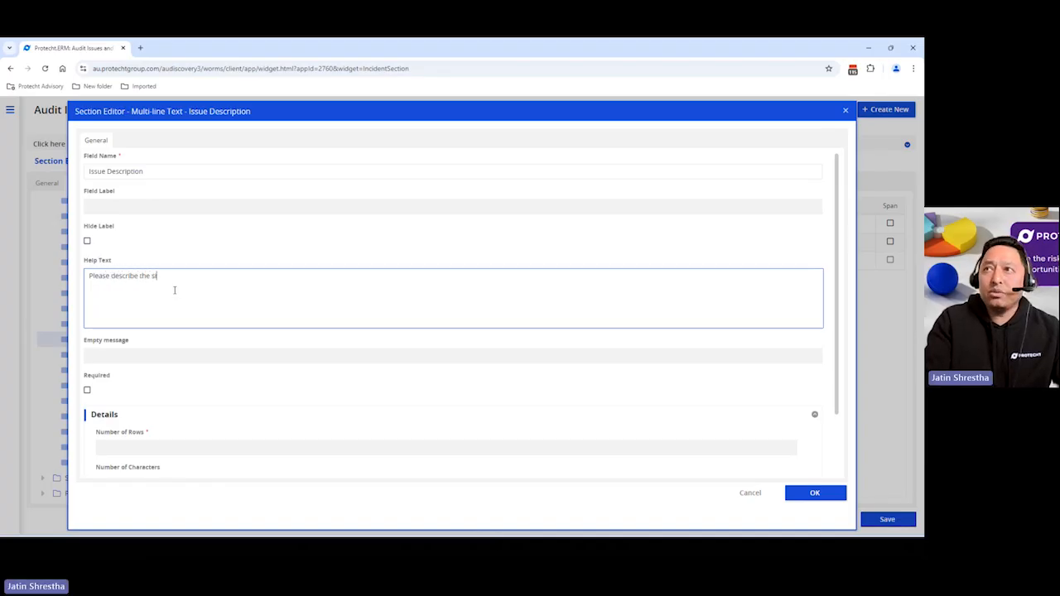
text( issue)
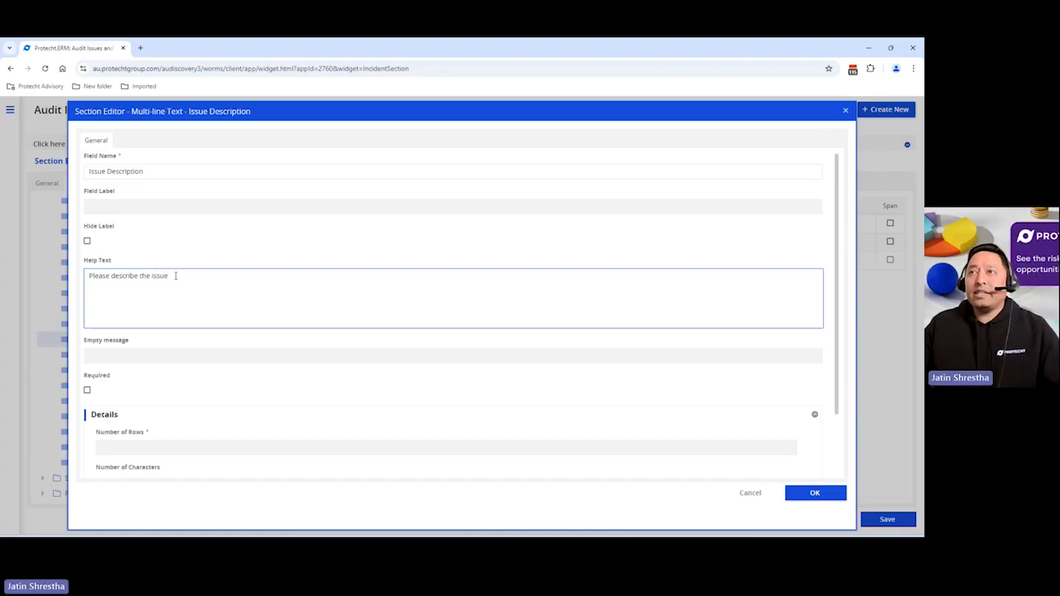
Copy the Issue Description help text into its empty message, 'Please describe the issue'
drag(172, 276, 75, 282)
key(ctrl+c)
click(122, 357)
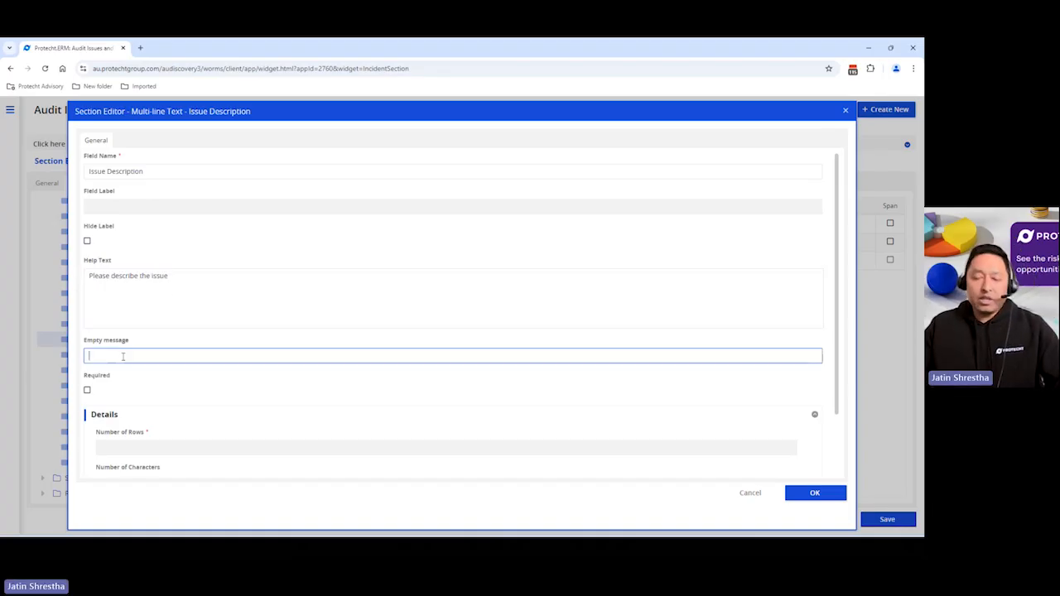
key(ctrl+v)
Set the Issue Description to 5 rows and 600 characters and confirm the field
scroll(210, 426, down, 1)
click(211, 400)
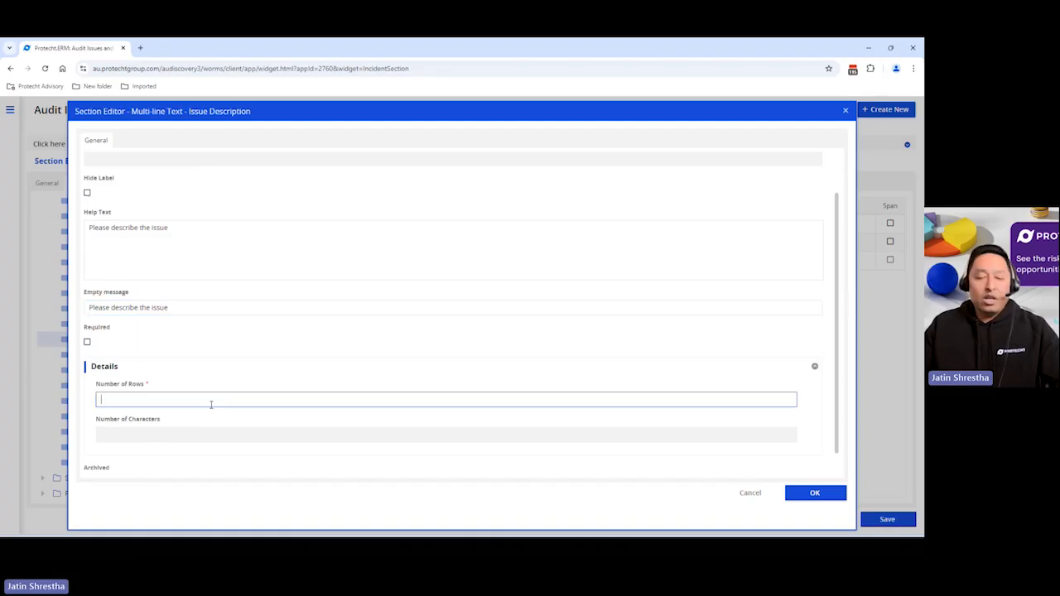
text(5)
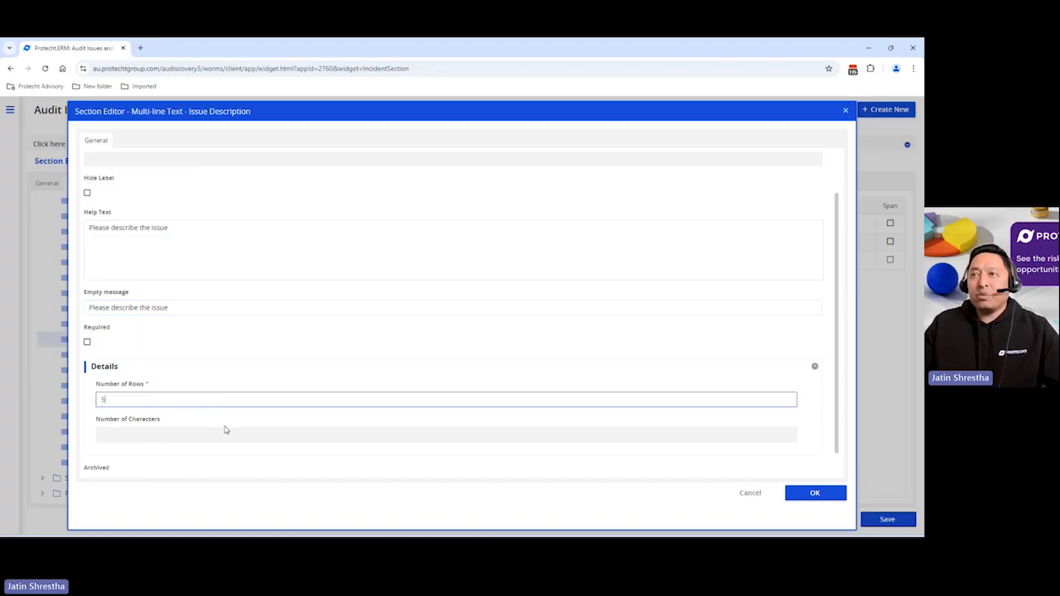
click(218, 433)
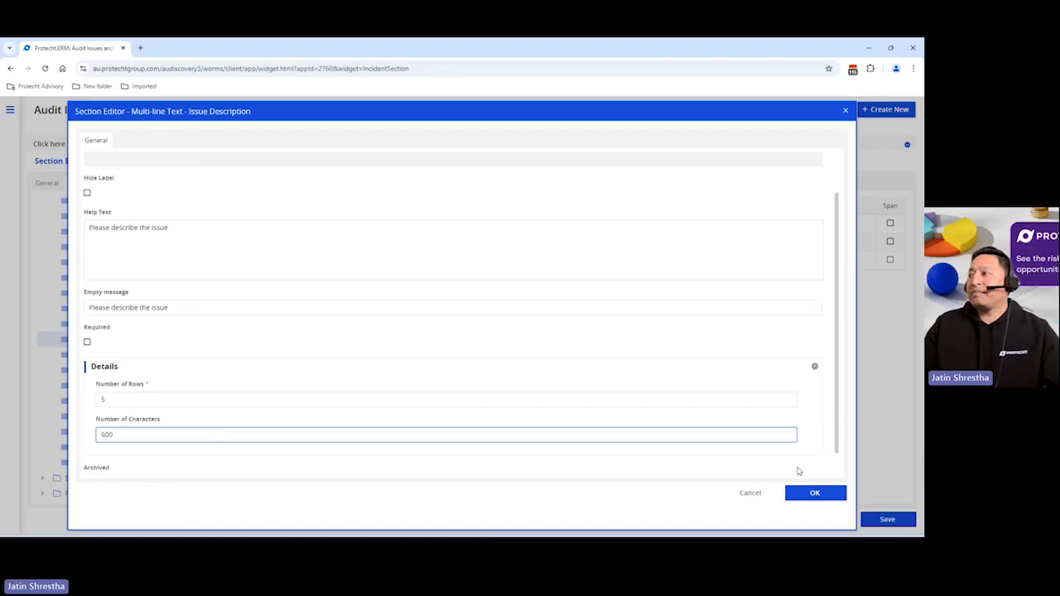
click(815, 493)
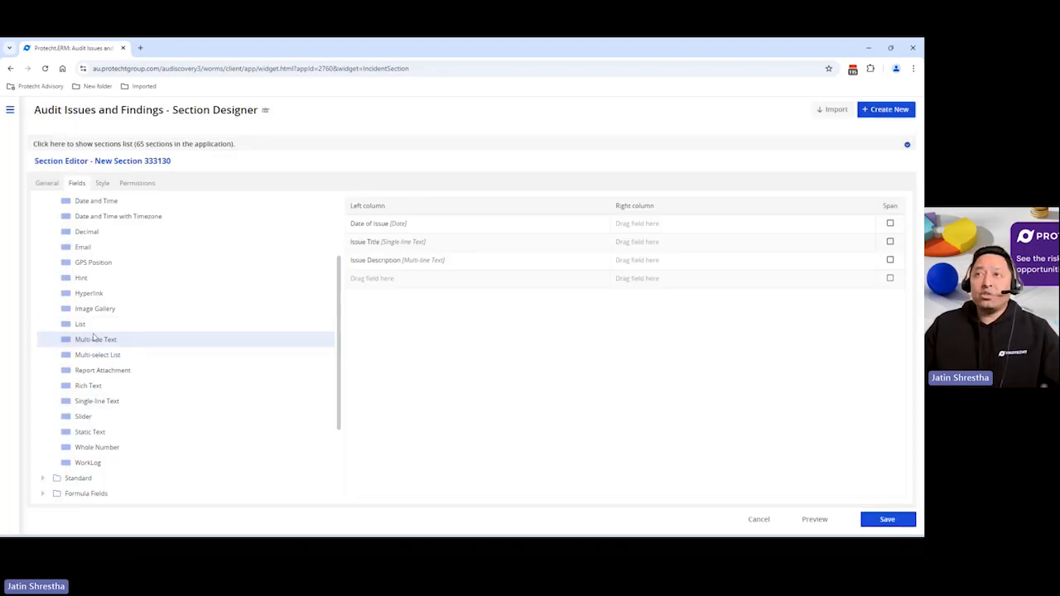
Add a List field below Issue Description named Severity, keeping the Dropdown displaying control
drag(88, 325, 397, 282)
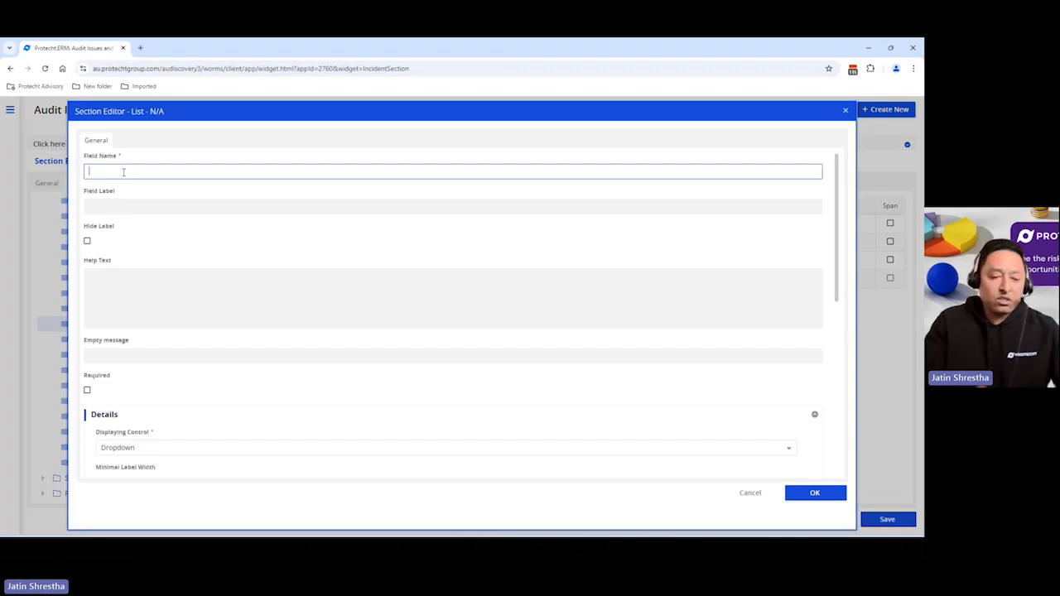
text(Severity)
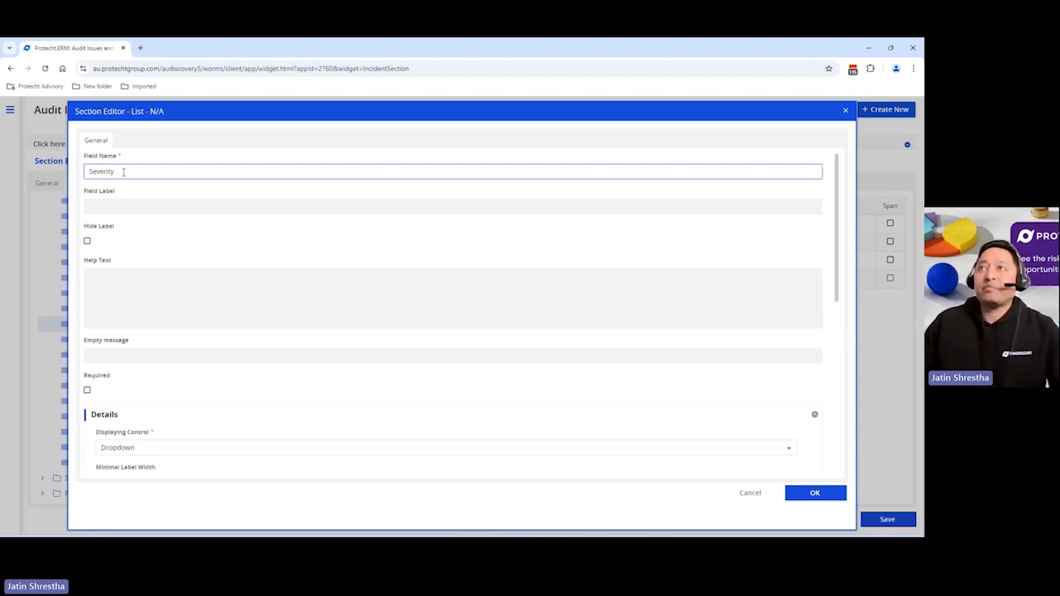
scroll(157, 369, down, 2)
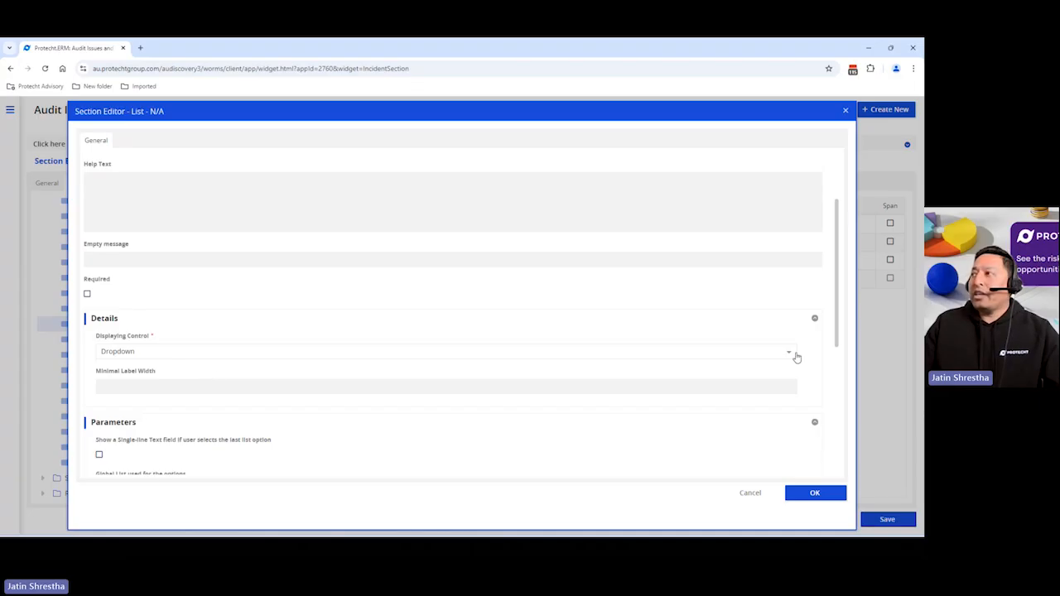
click(791, 353)
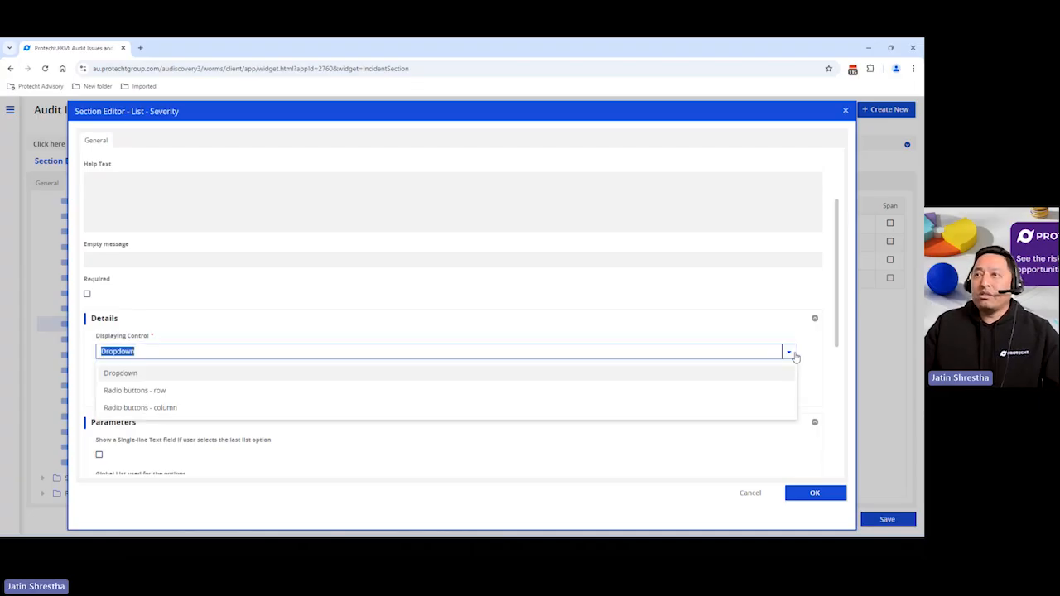
click(794, 355)
scroll(340, 360, down, 4)
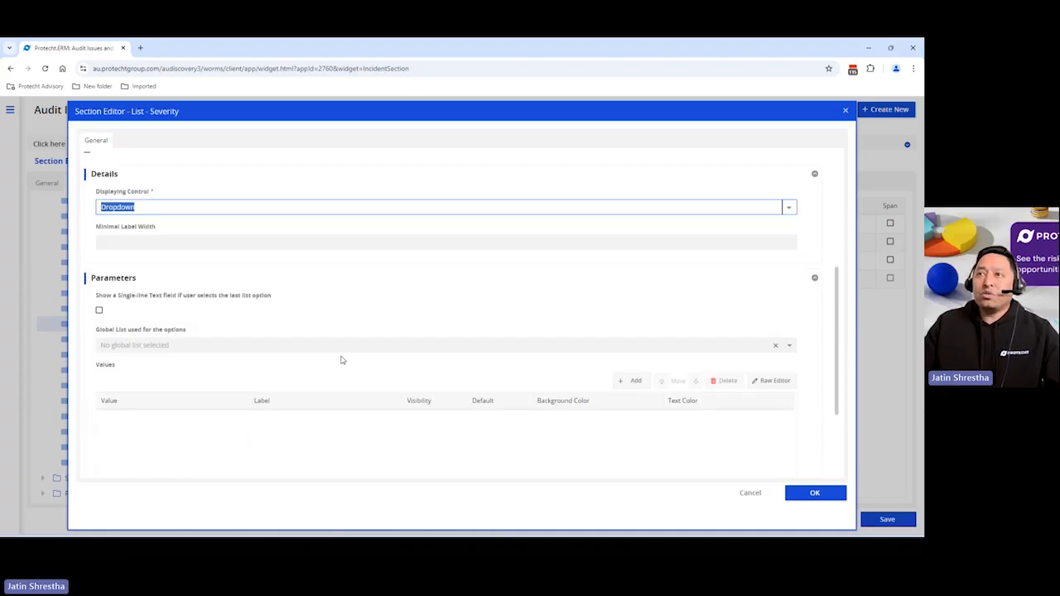
Add three list values Low, Med and High to Severity, each with a matching label
click(634, 259)
click(633, 259)
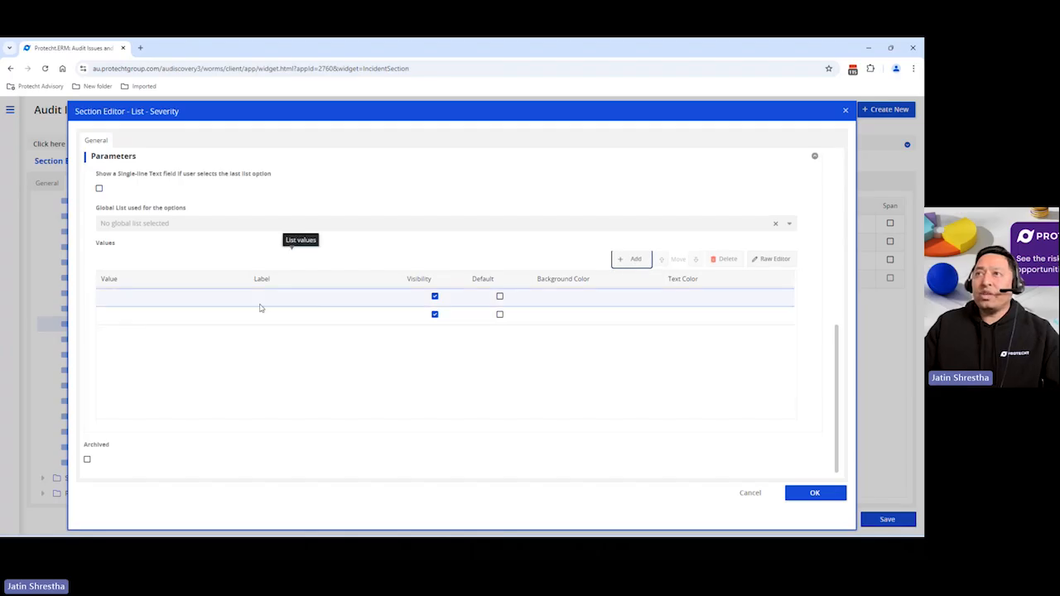
click(630, 259)
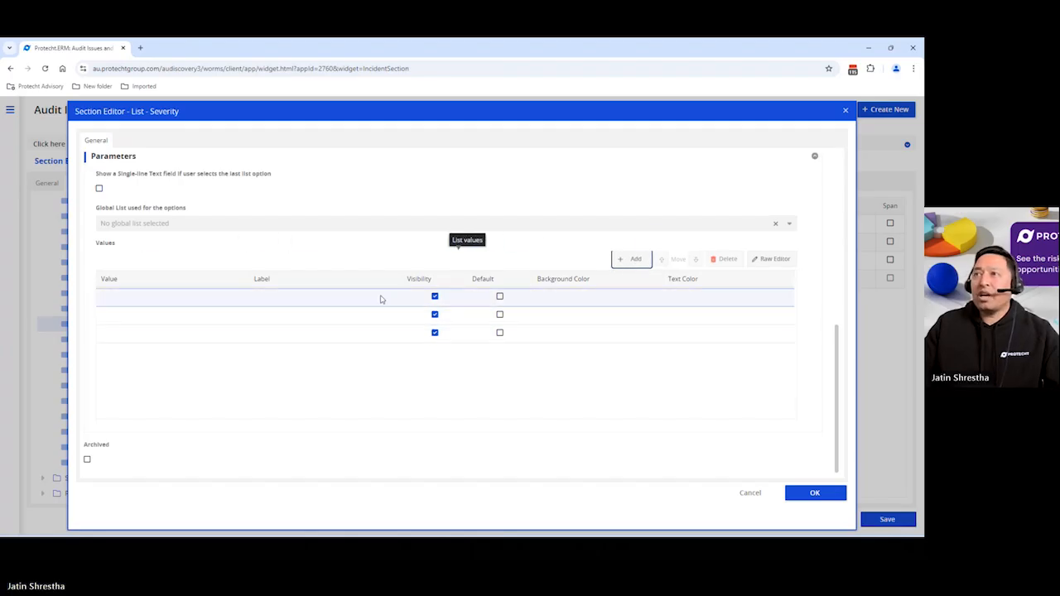
click(203, 296)
text(Low)
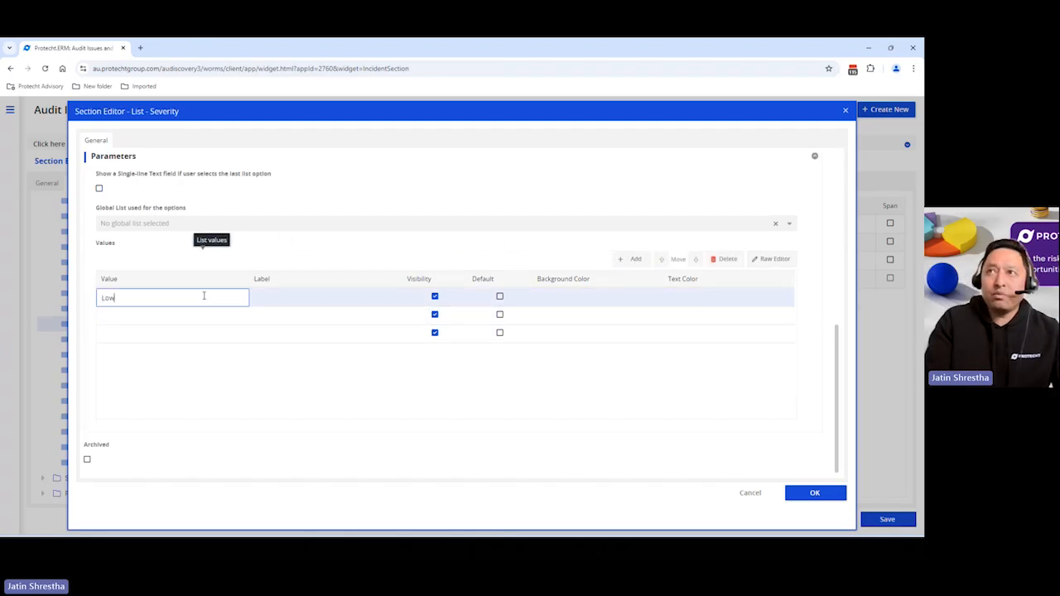
key(Tab)
text(Low)
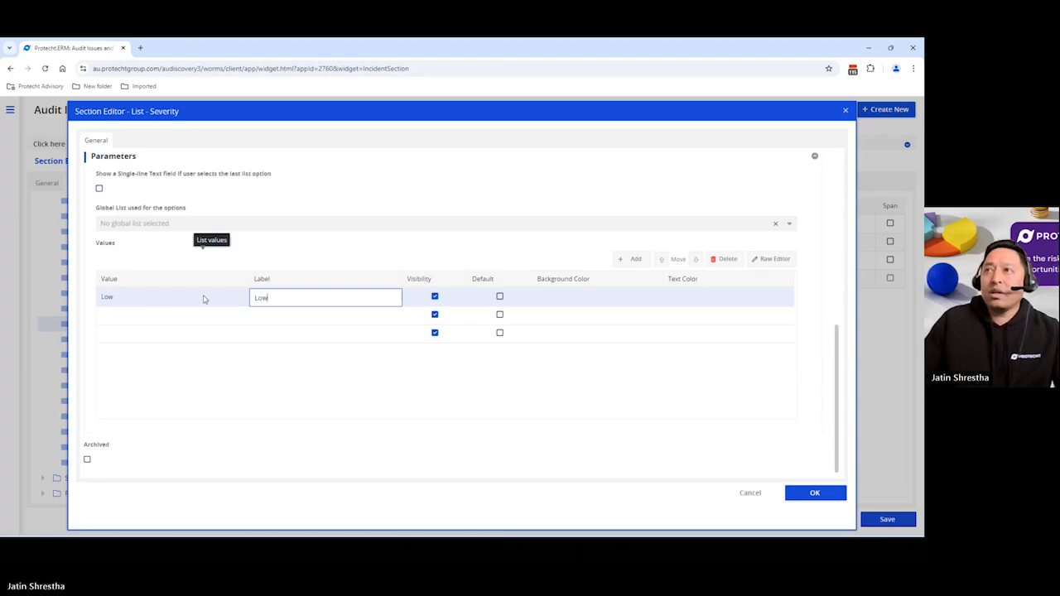
click(165, 316)
text(Med)
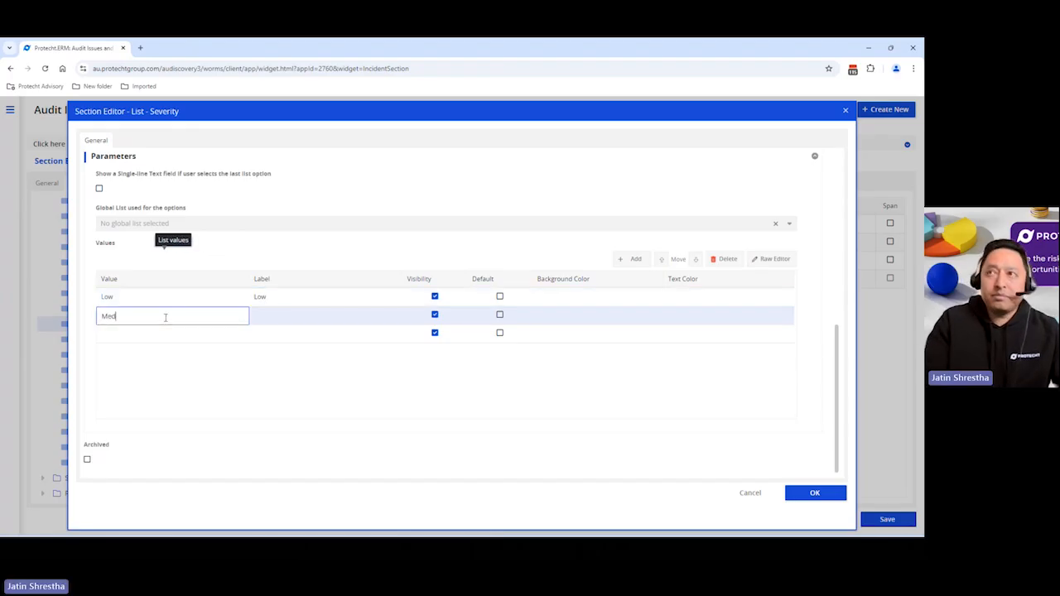
key(Tab)
text(Med)
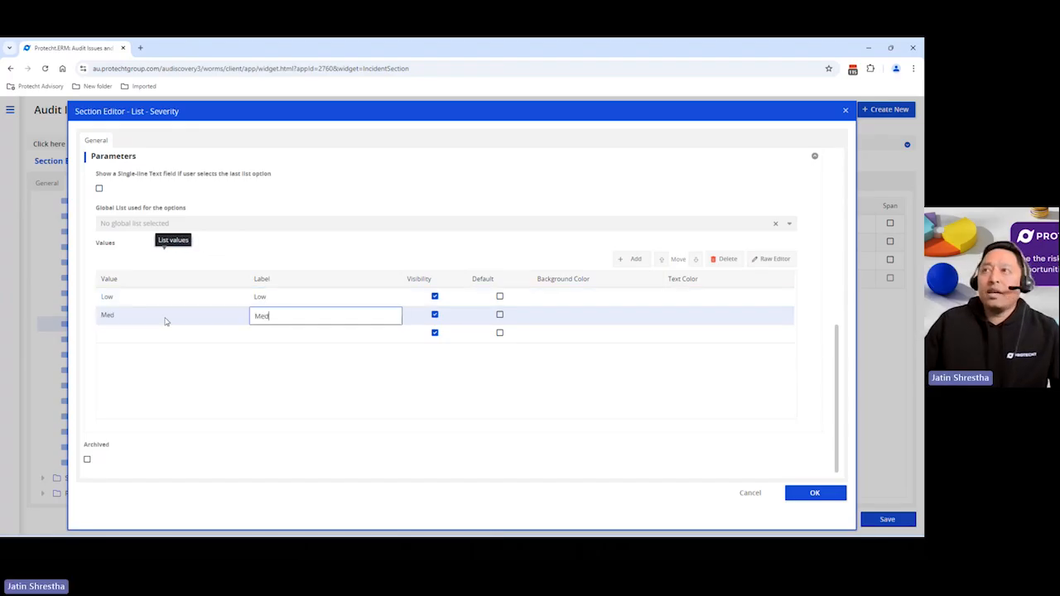
click(116, 335)
text(Hig)
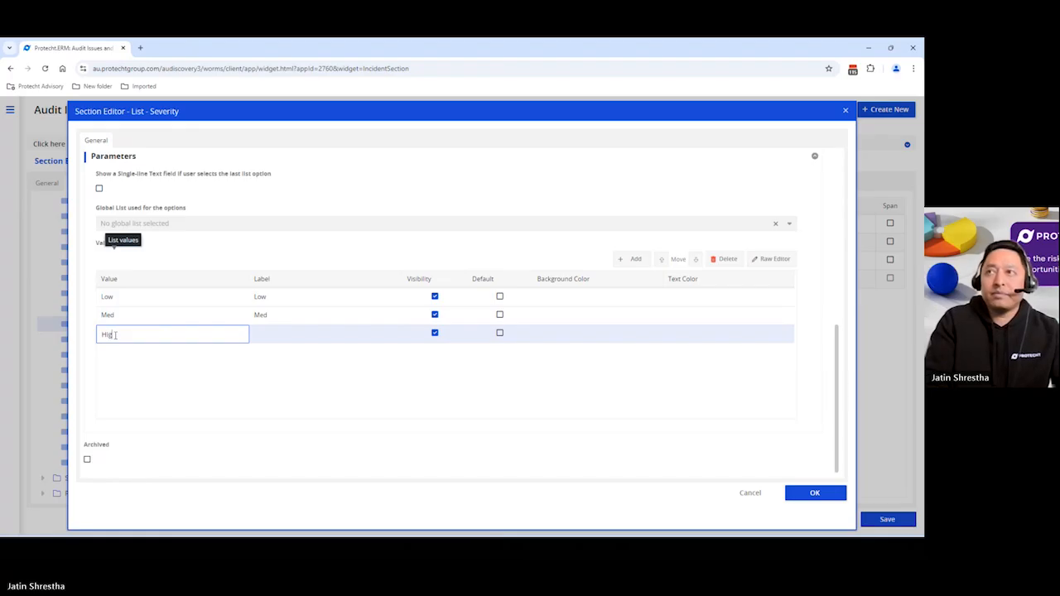
text(h)
key(Tab)
text(Hig)
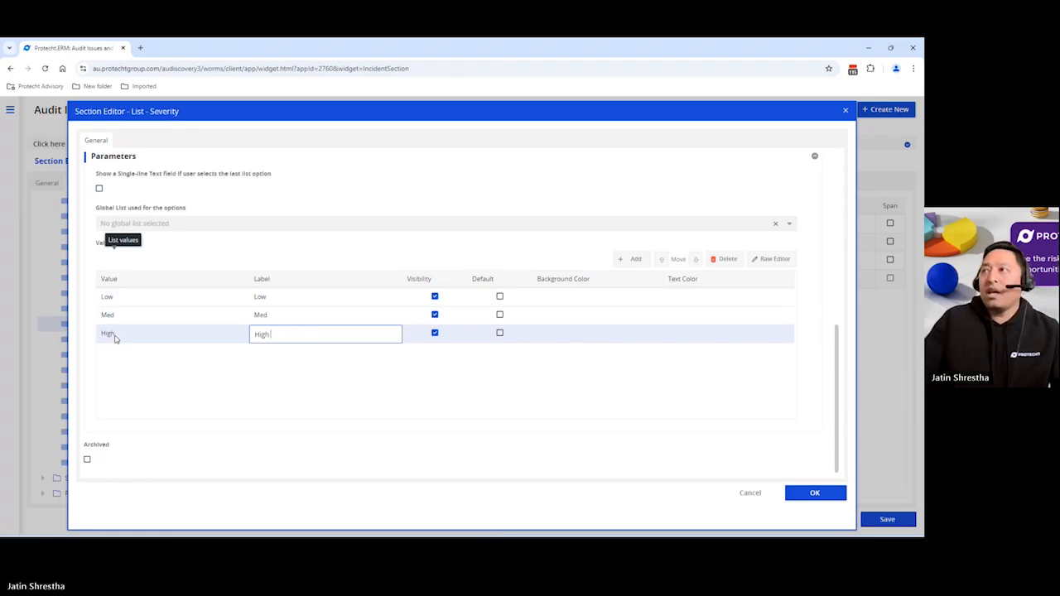
text(h)
Give Low, Med and High background colours #00FF00, #F1C232 and #FF0000, then confirm the Severity field
click(617, 298)
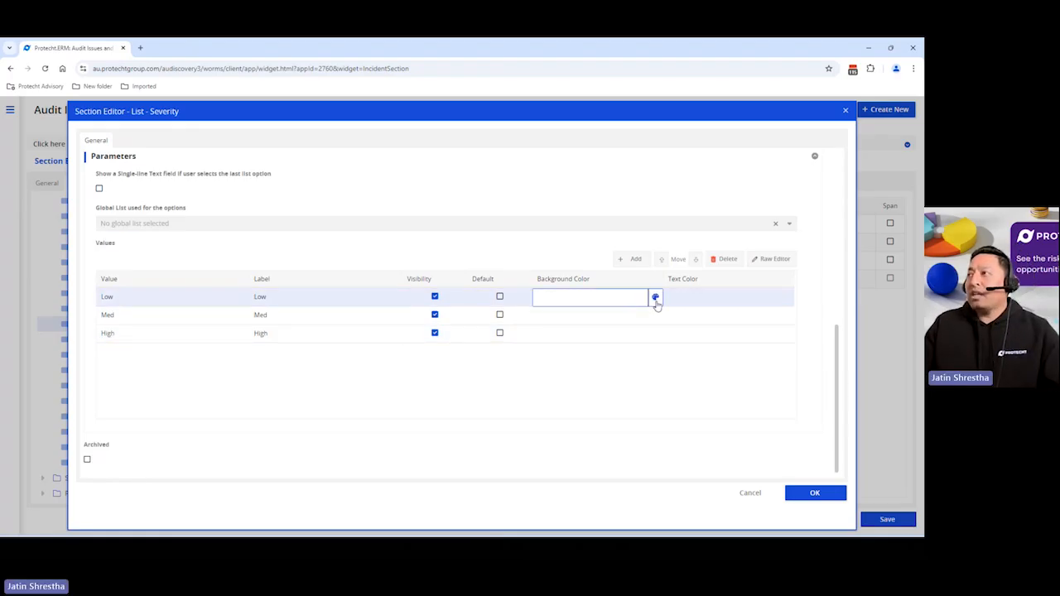
click(655, 299)
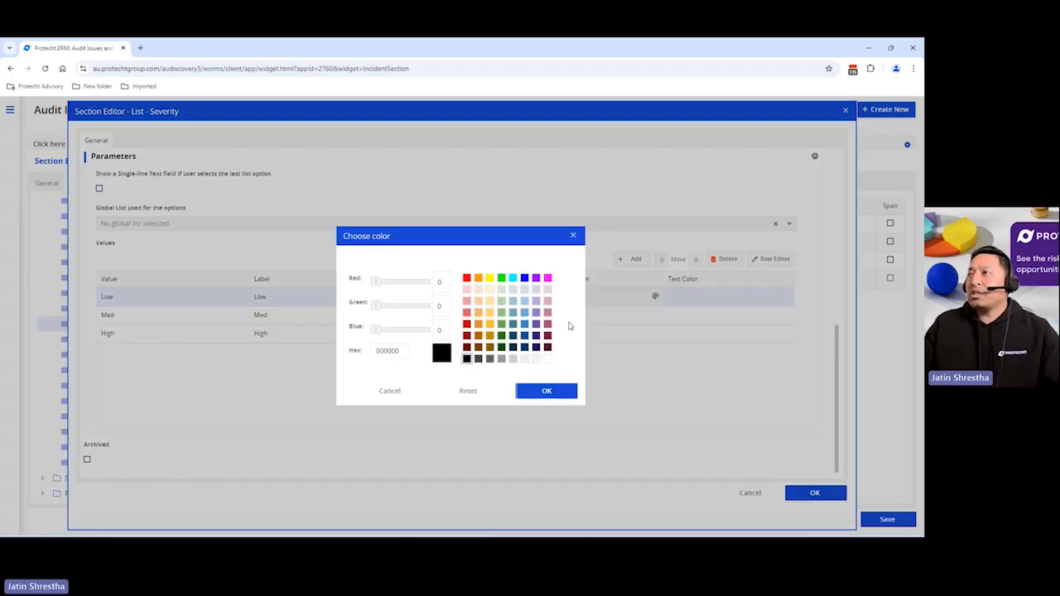
click(501, 279)
click(604, 323)
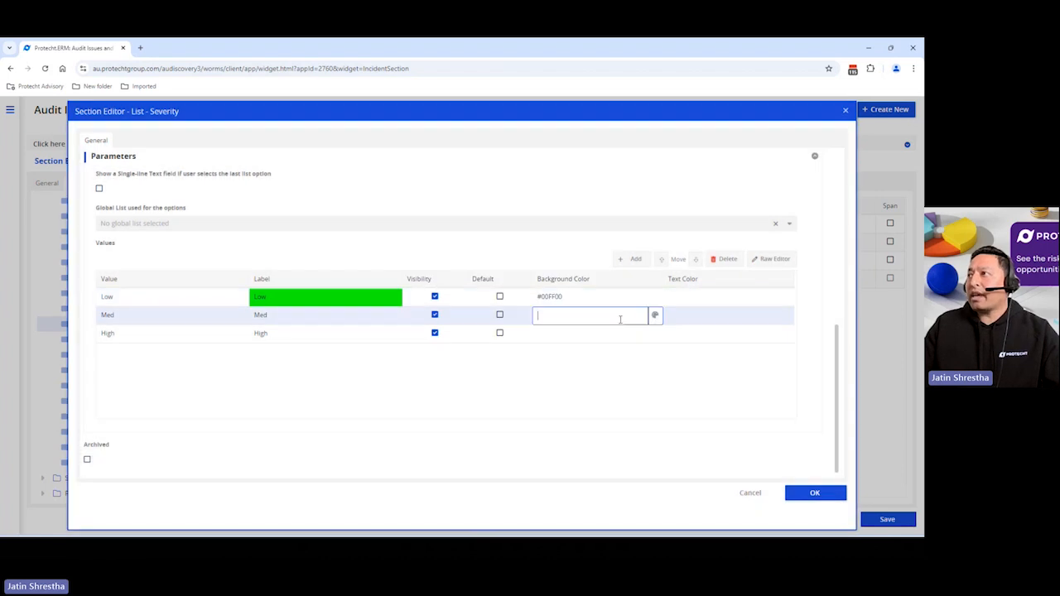
click(655, 314)
click(510, 321)
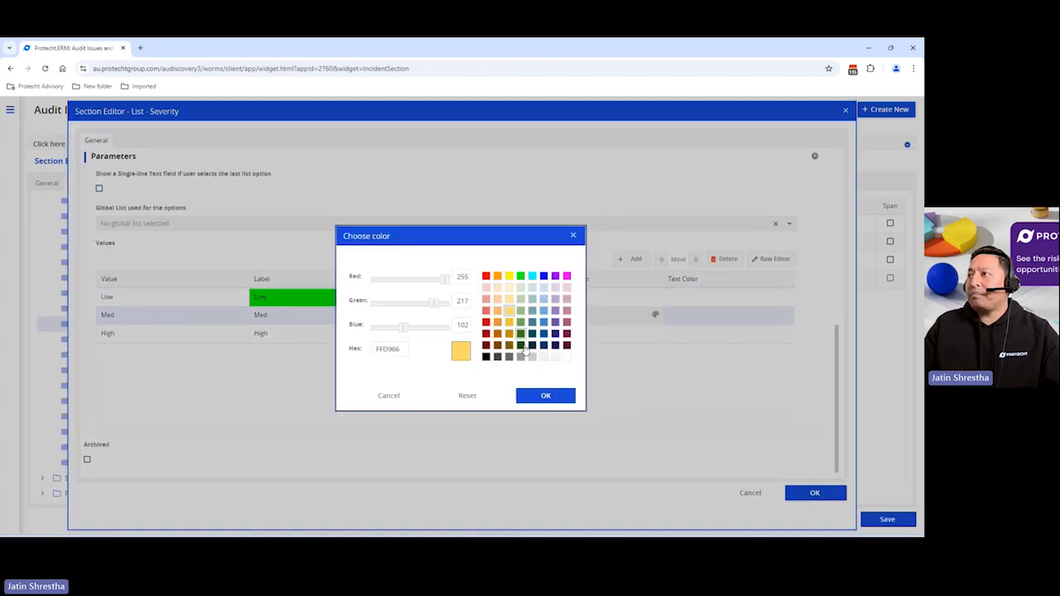
click(538, 398)
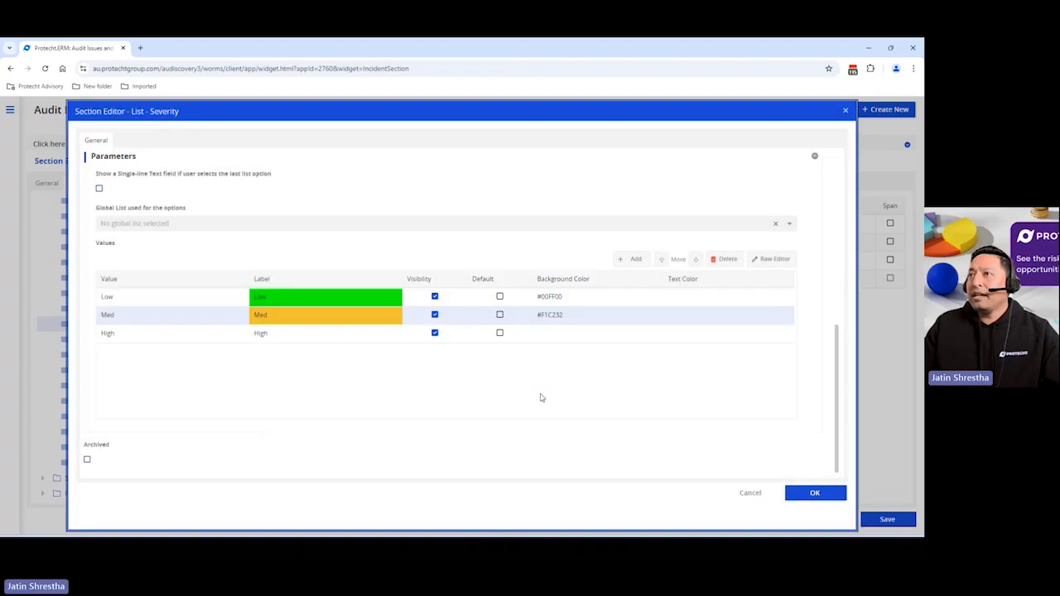
click(604, 334)
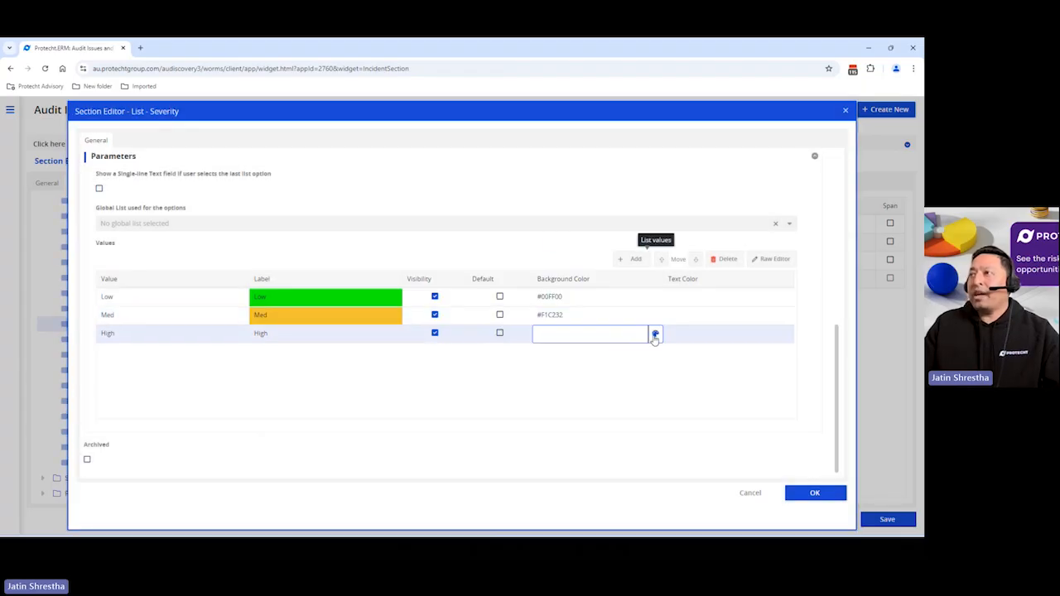
click(655, 334)
click(486, 279)
click(544, 400)
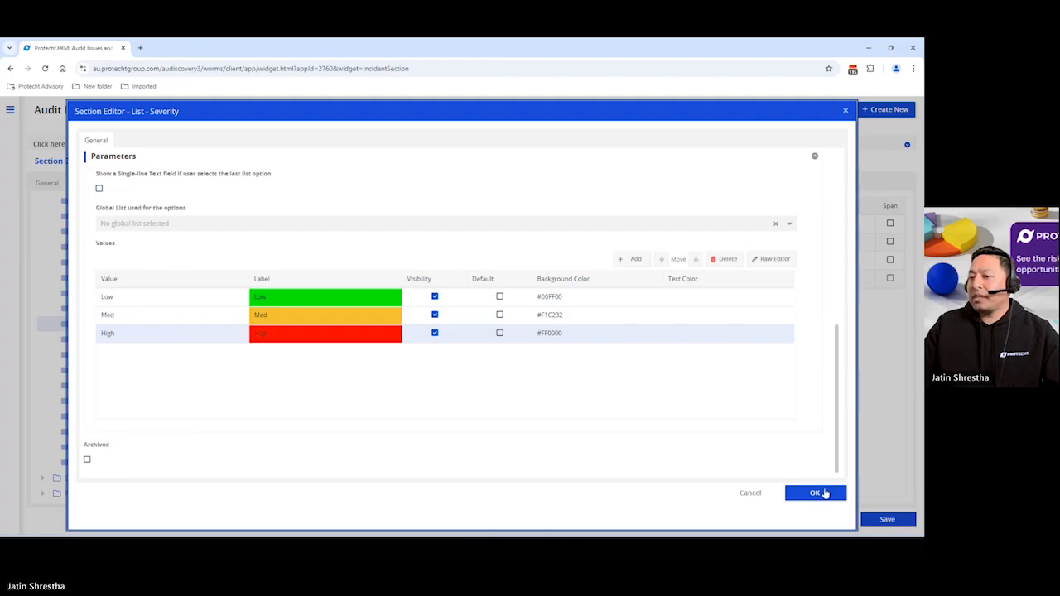
click(805, 493)
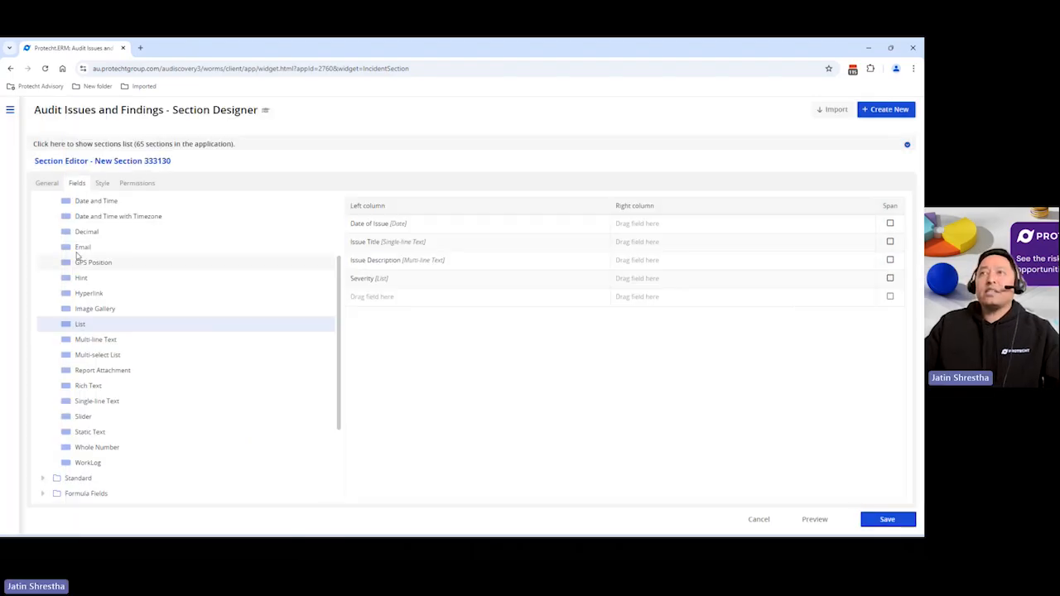
Add a Standard User field below Severity named Issue Owner and confirm it
scroll(83, 279, up, 3)
click(43, 220)
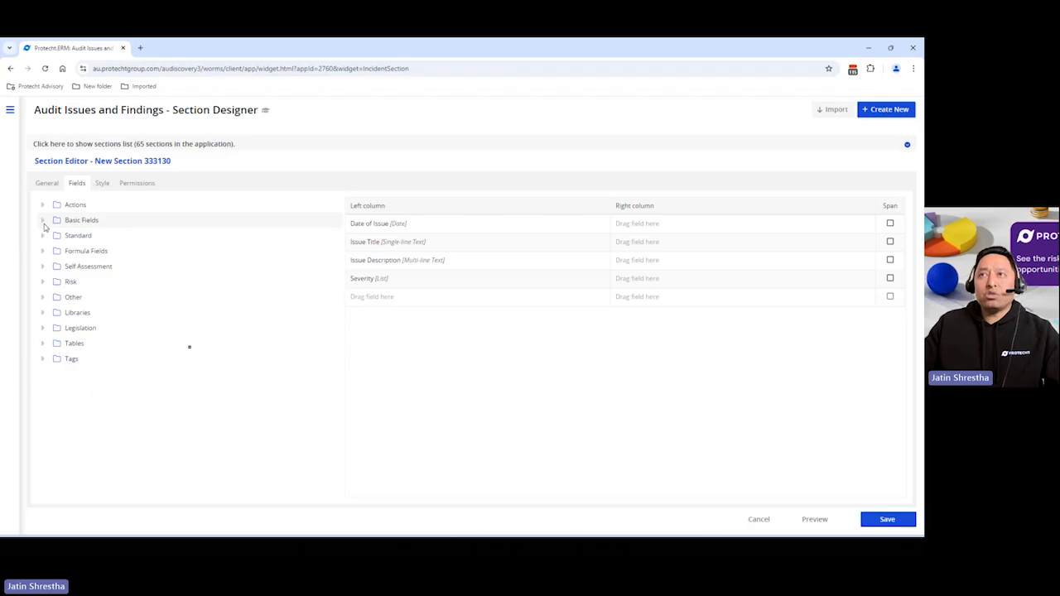
click(42, 236)
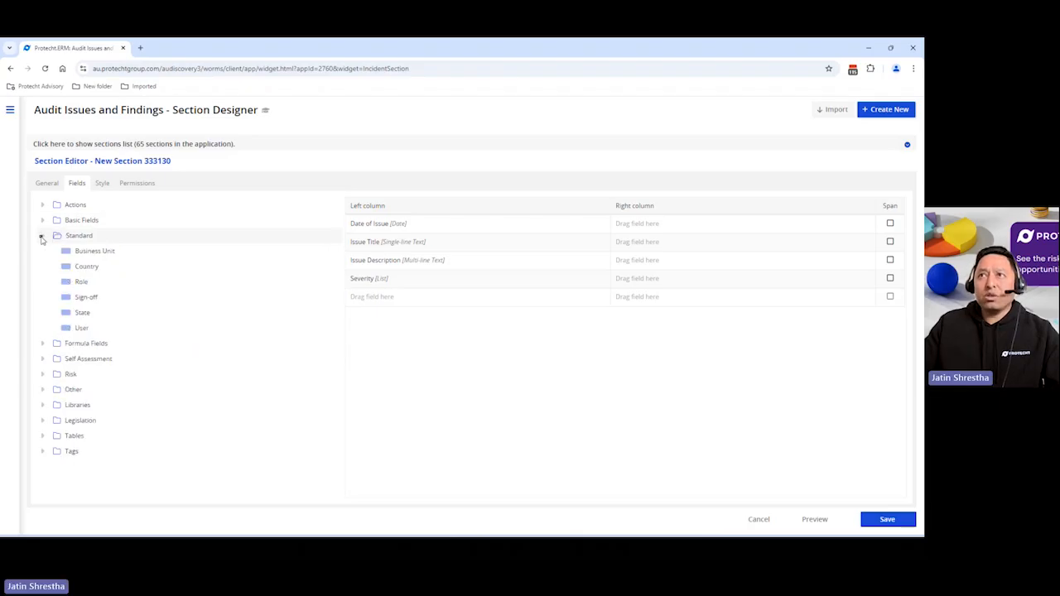
drag(80, 329, 401, 297)
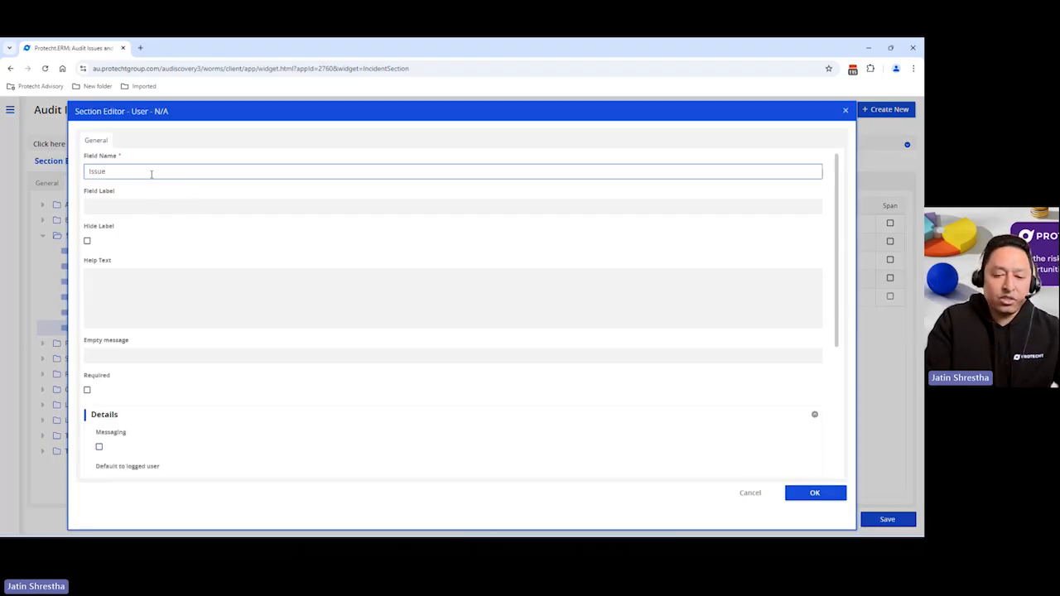
text(Issue Owner)
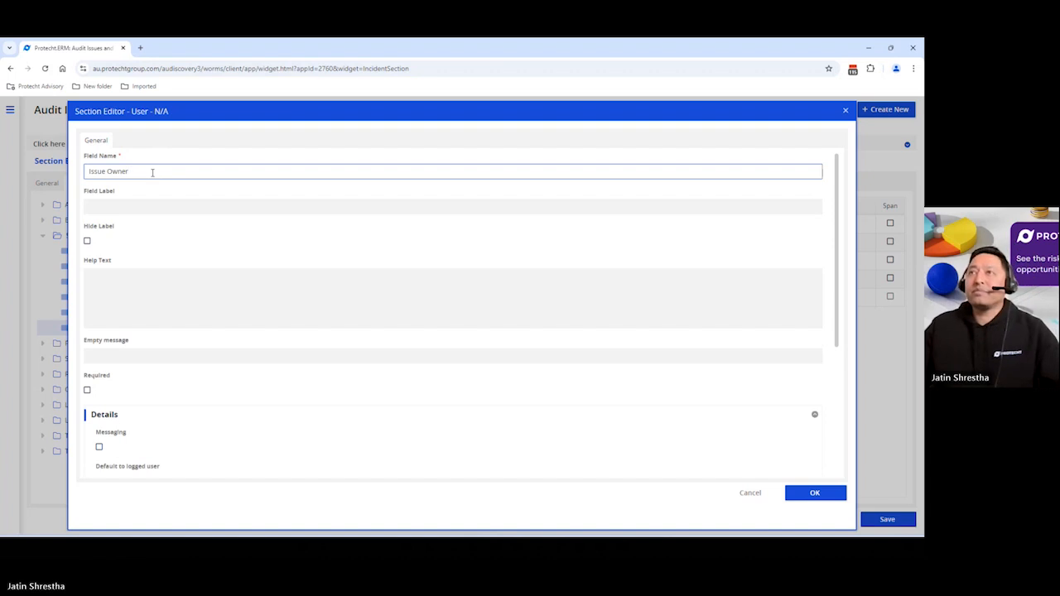
click(803, 494)
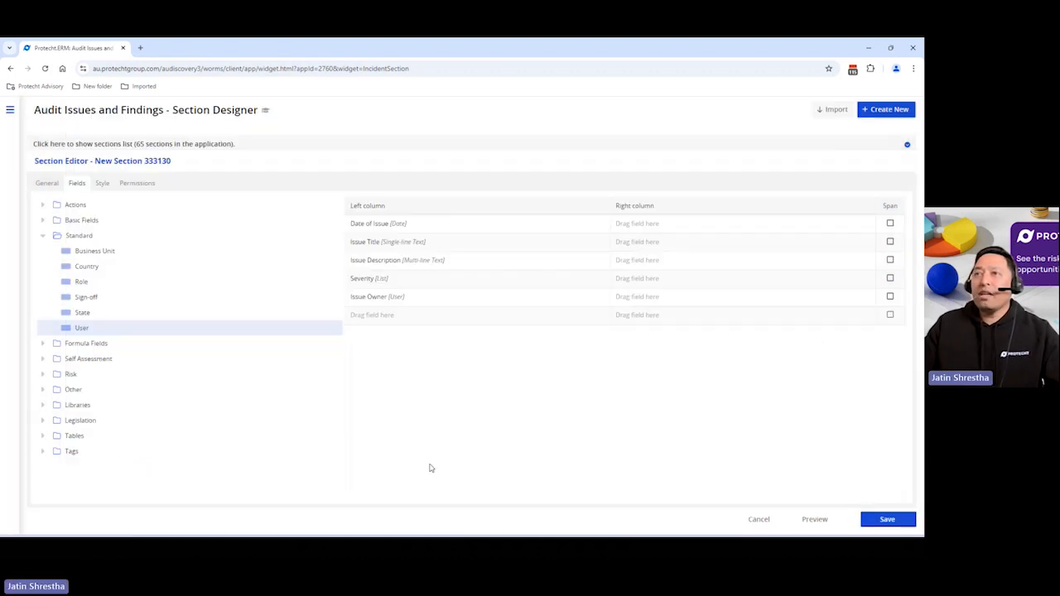
Add a Date field named Due Date to the right column beside Issue Owner, enable its Timestamp Button, and confirm
click(44, 236)
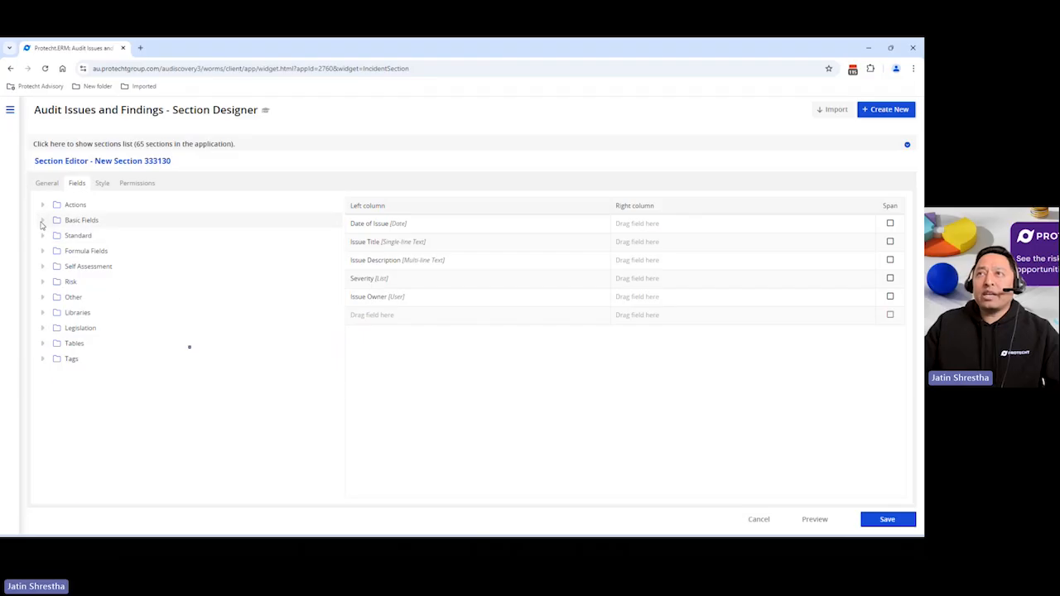
click(42, 220)
drag(106, 292, 663, 300)
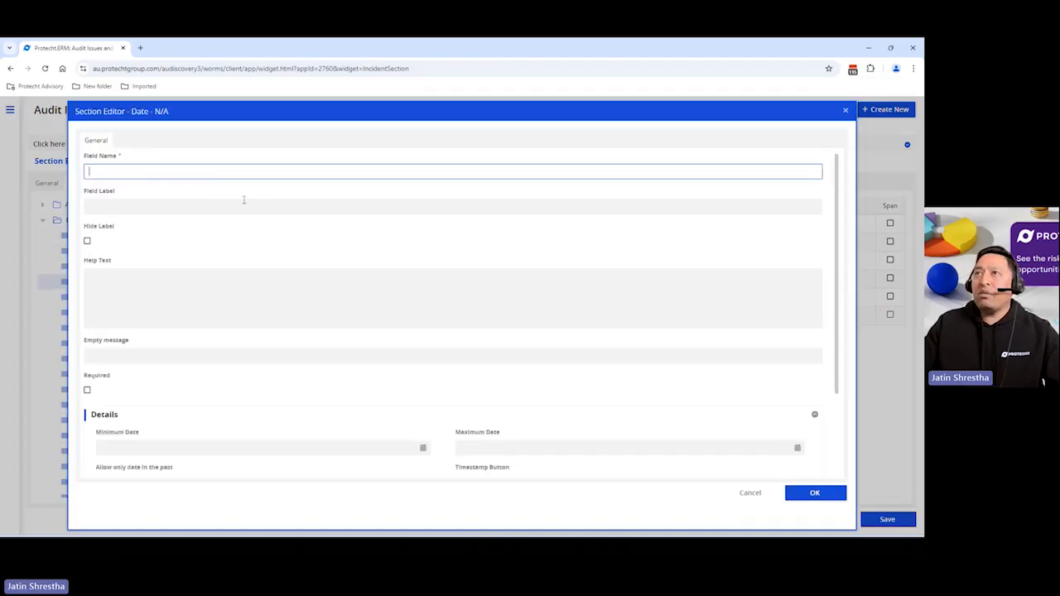
text(Due Date)
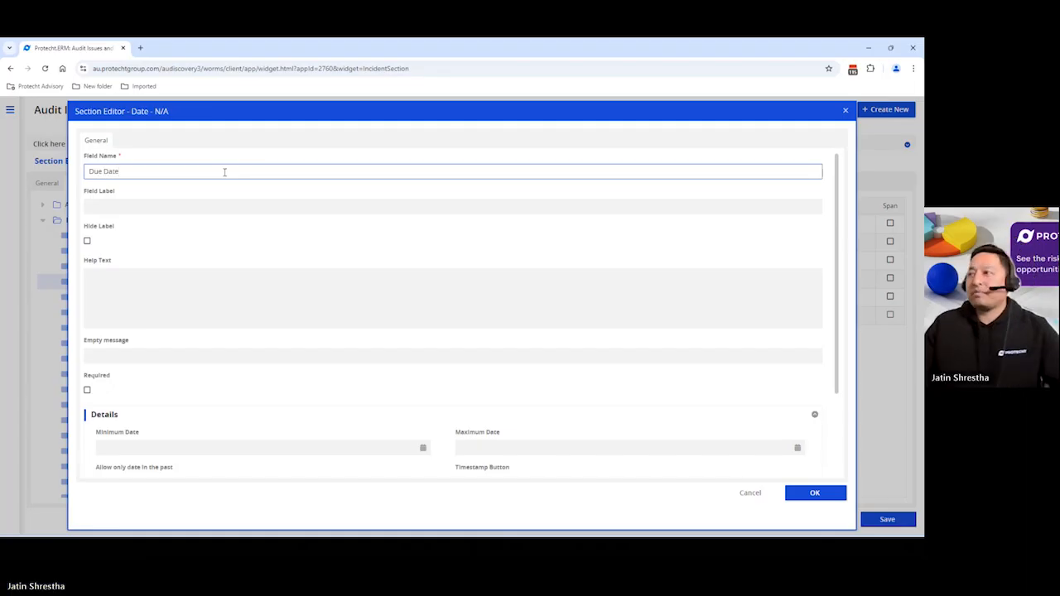
scroll(552, 461, down, 2)
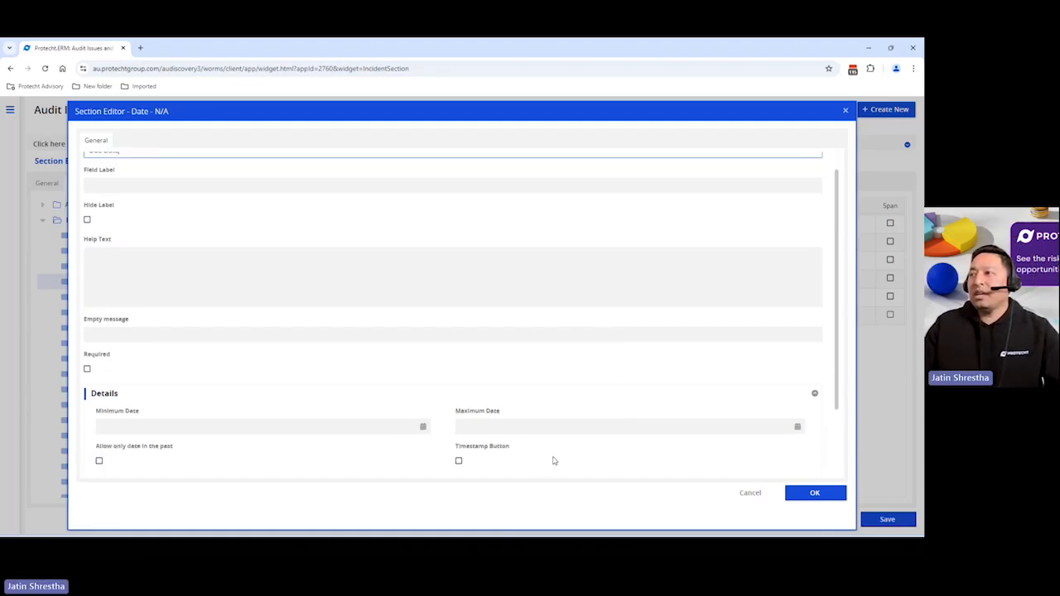
click(459, 387)
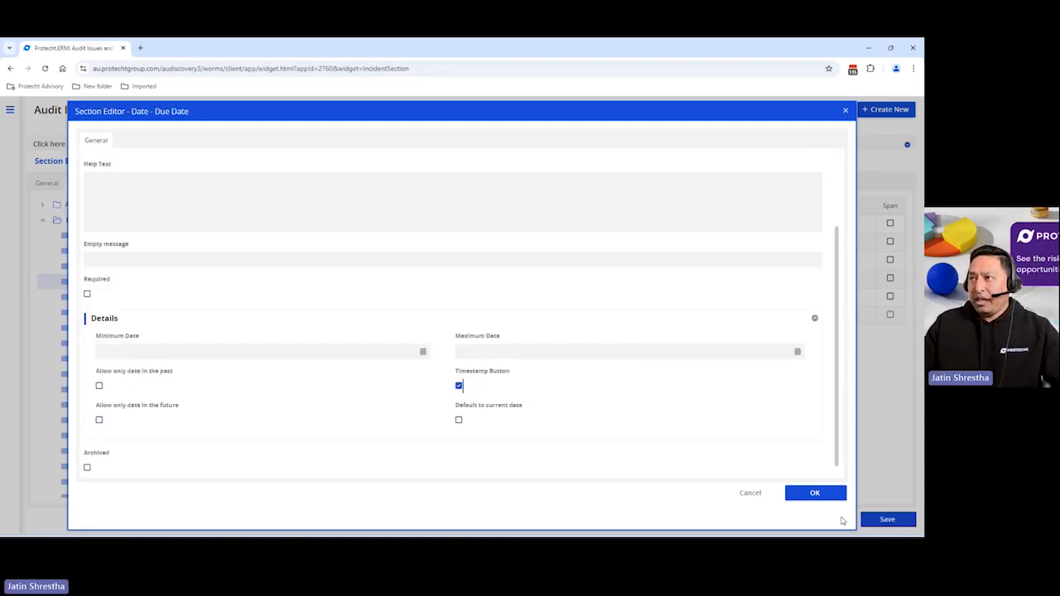
click(815, 494)
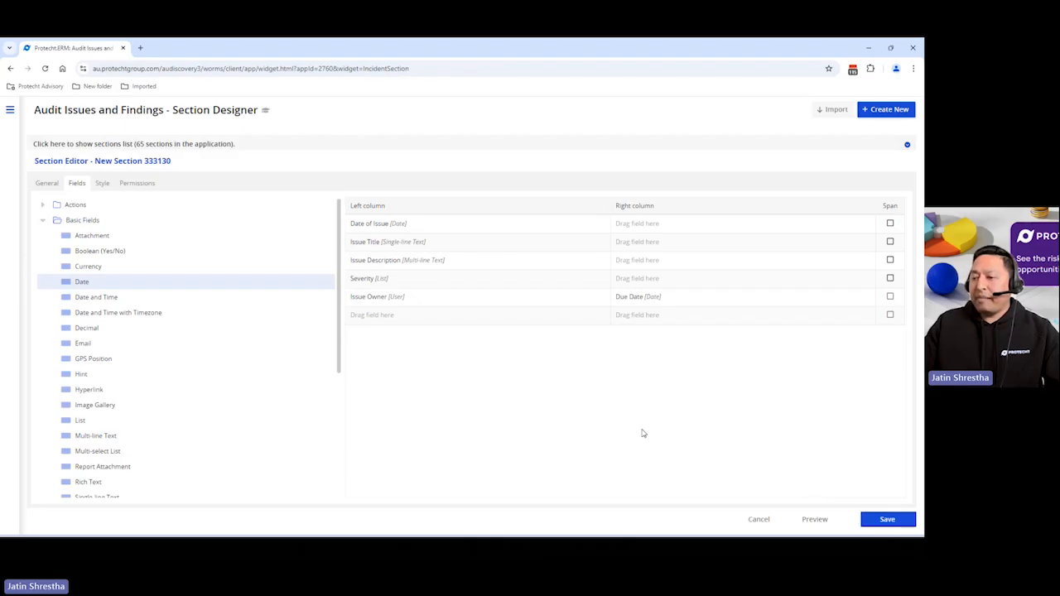
Add a Risk Event field named Related Risk below Issue Owner and confirm it
click(45, 221)
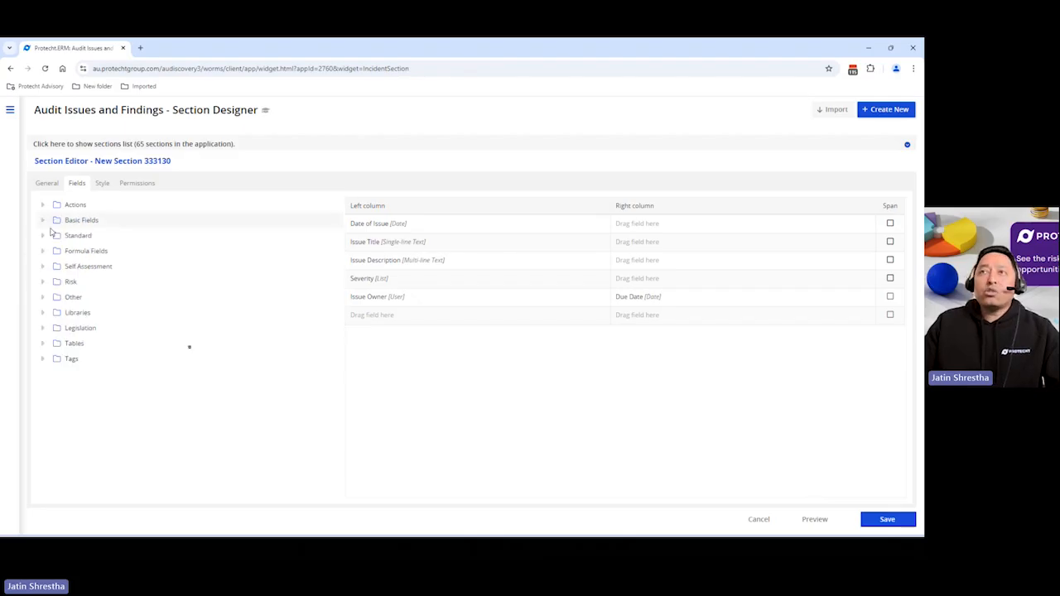
click(44, 282)
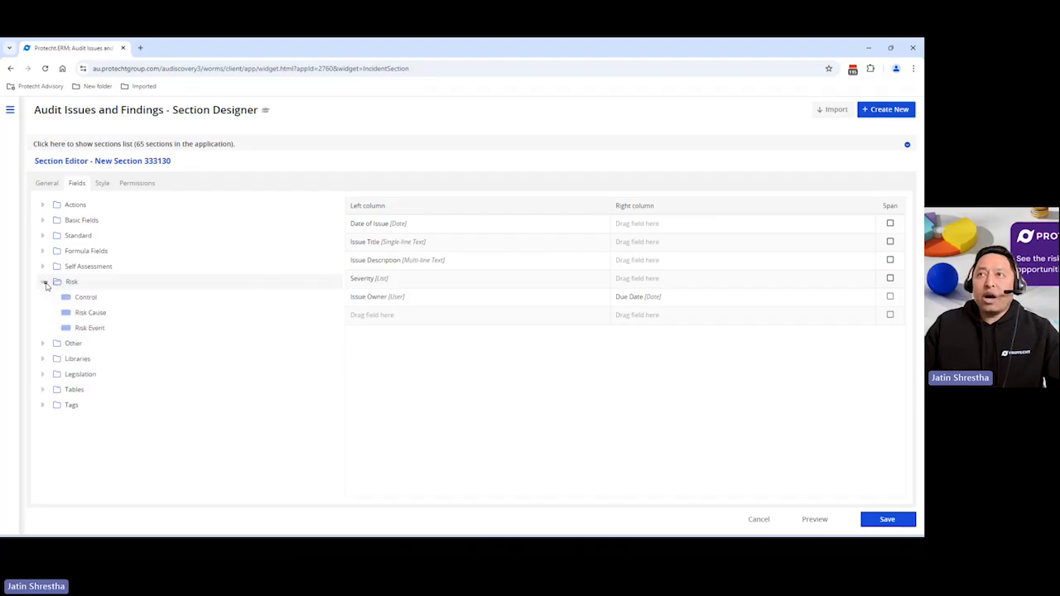
drag(90, 328, 412, 322)
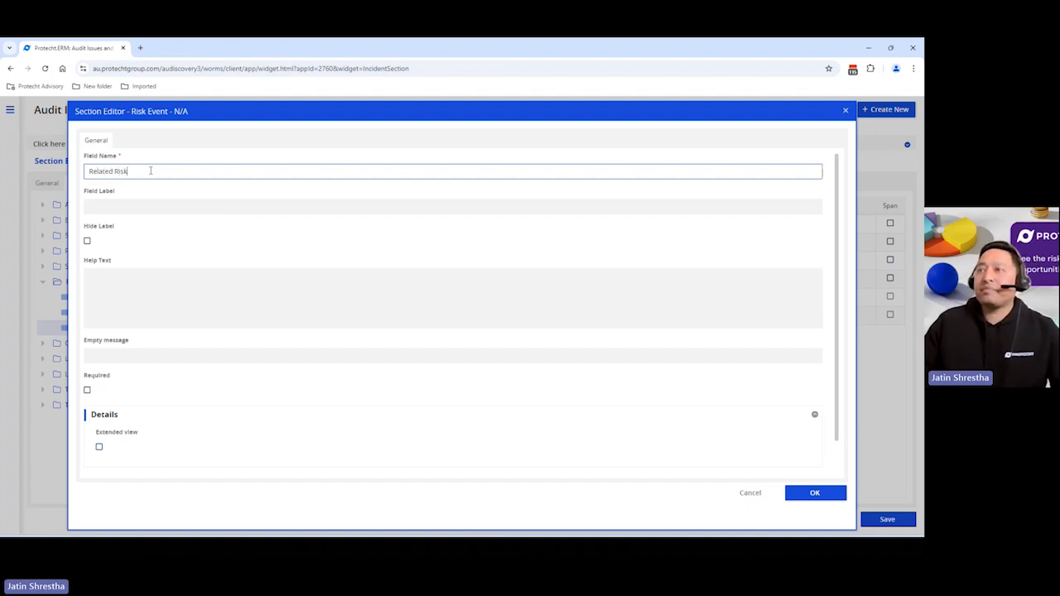
click(817, 494)
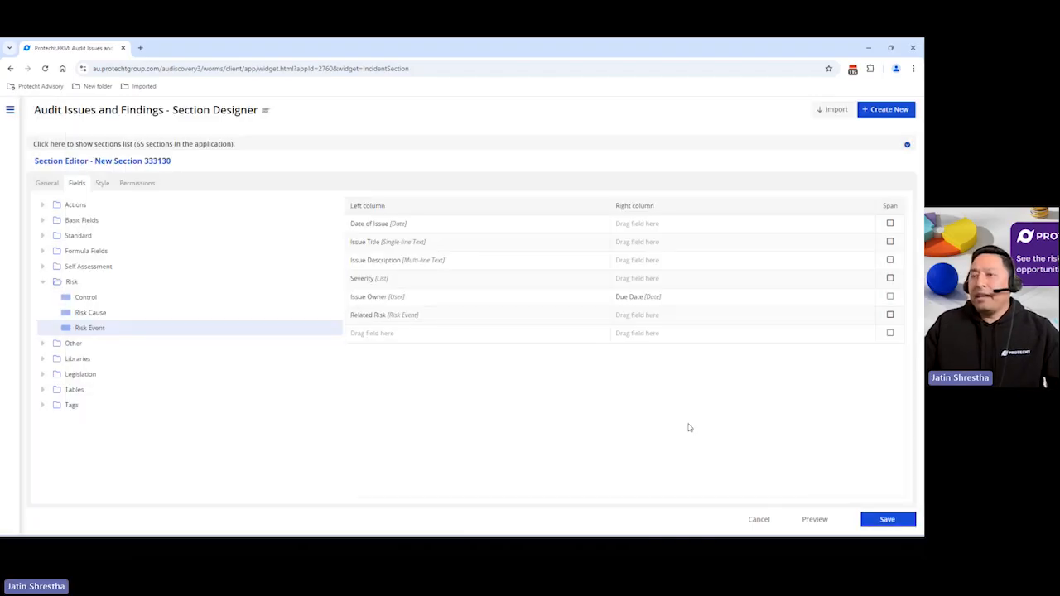
Add a Control field named Related Control in the right column beside Related Risk and confirm it
drag(85, 297, 655, 317)
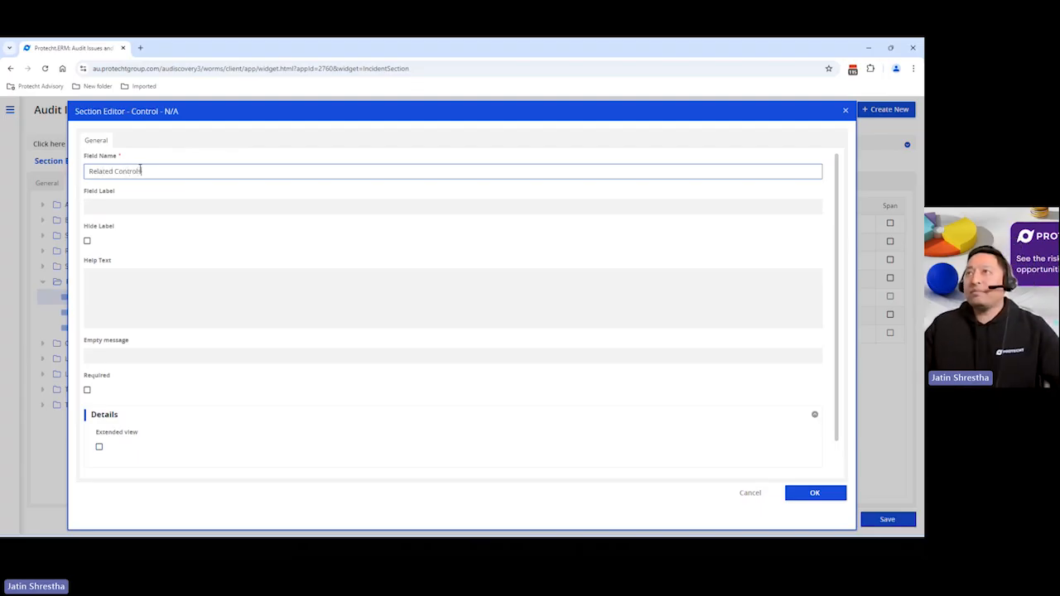
key(BackSpace)
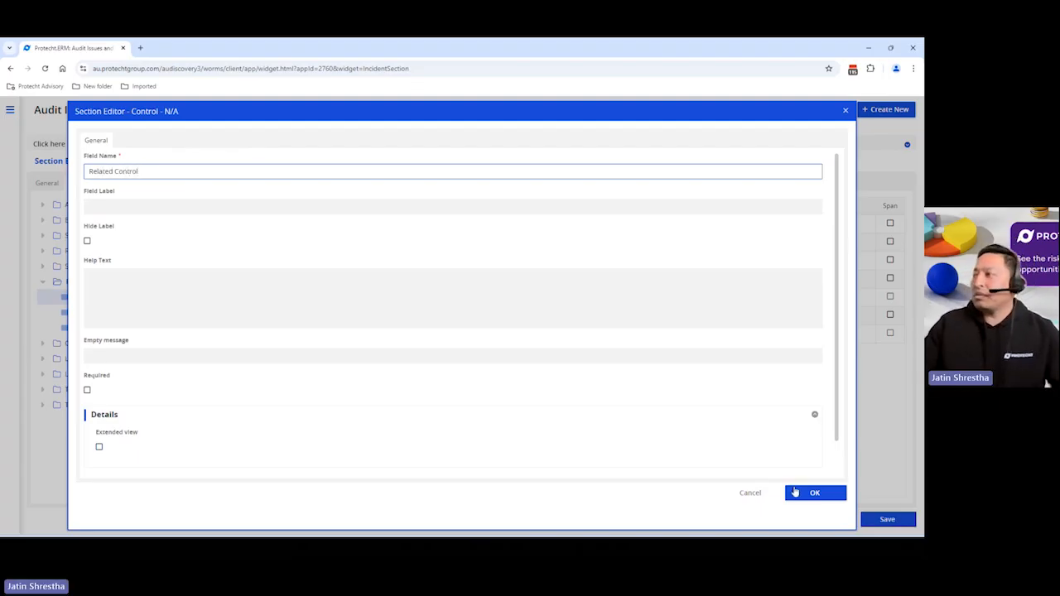
click(820, 500)
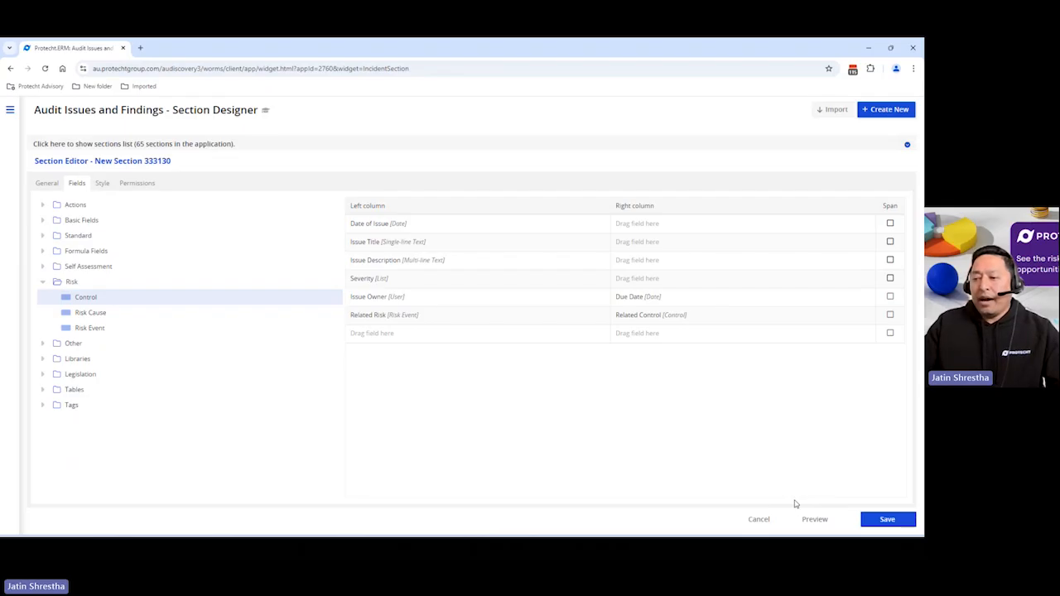
Add an Attachment field named Attachments below Related Risk and confirm it
click(43, 281)
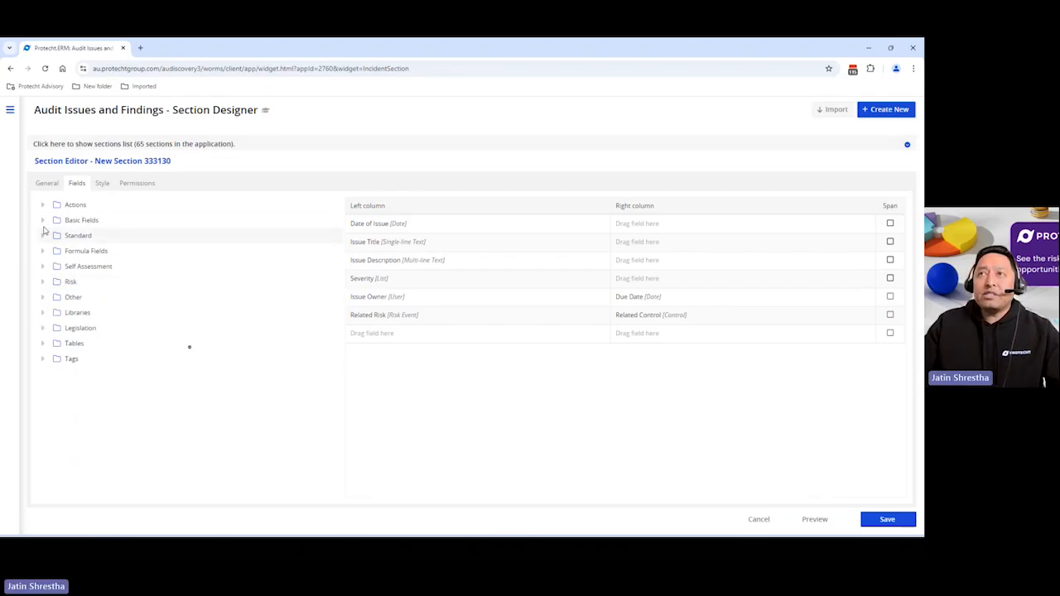
click(43, 220)
drag(91, 235, 398, 332)
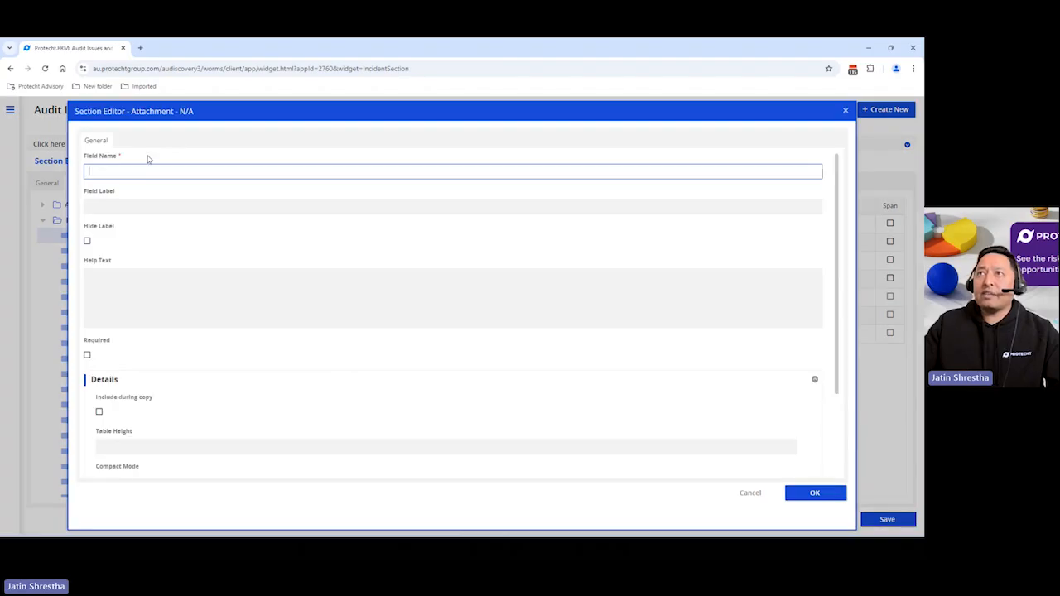
text(Attach)
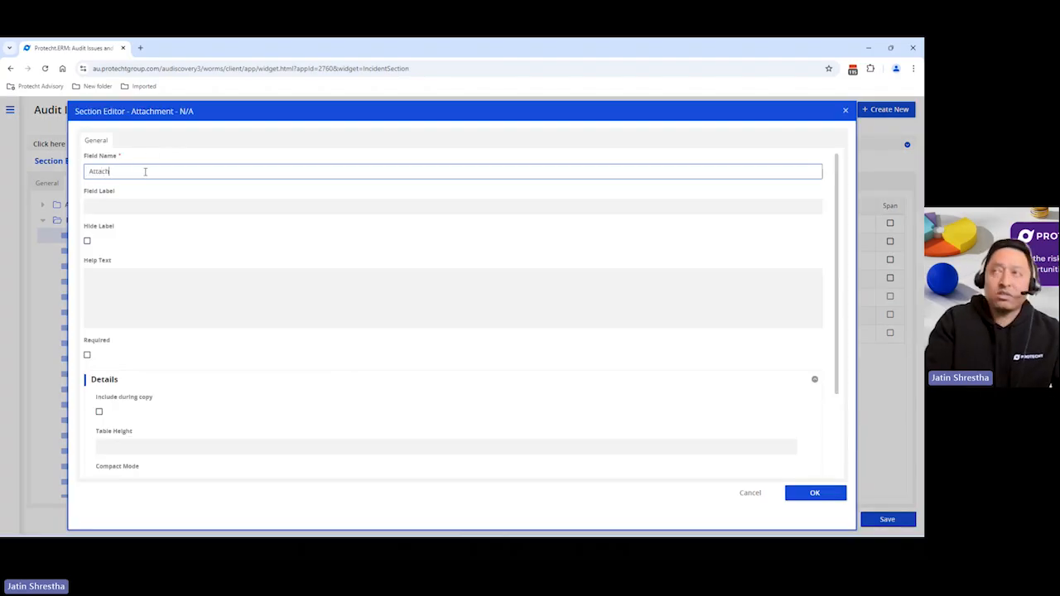
text(ments)
click(795, 496)
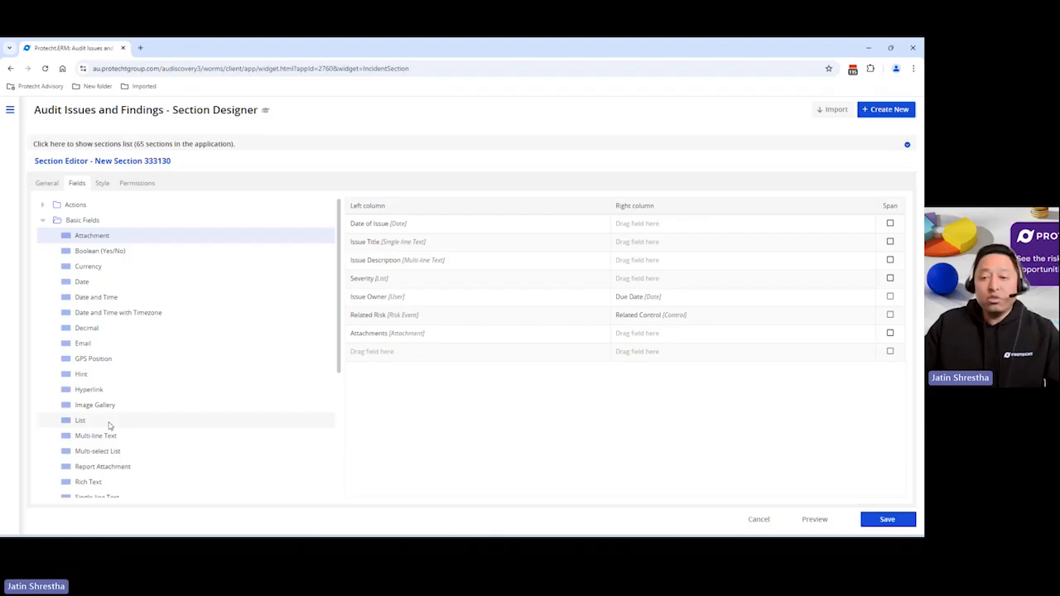
Add a List field named Further Action Required? below Attachments, using the Radio buttons - row displaying control
drag(108, 426, 425, 363)
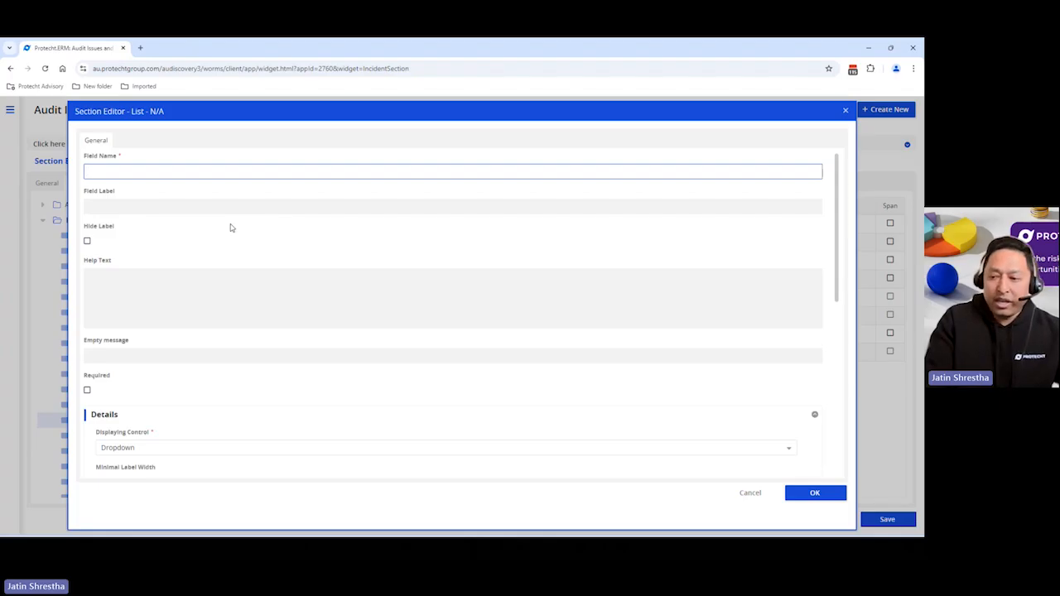
text(Further Action)
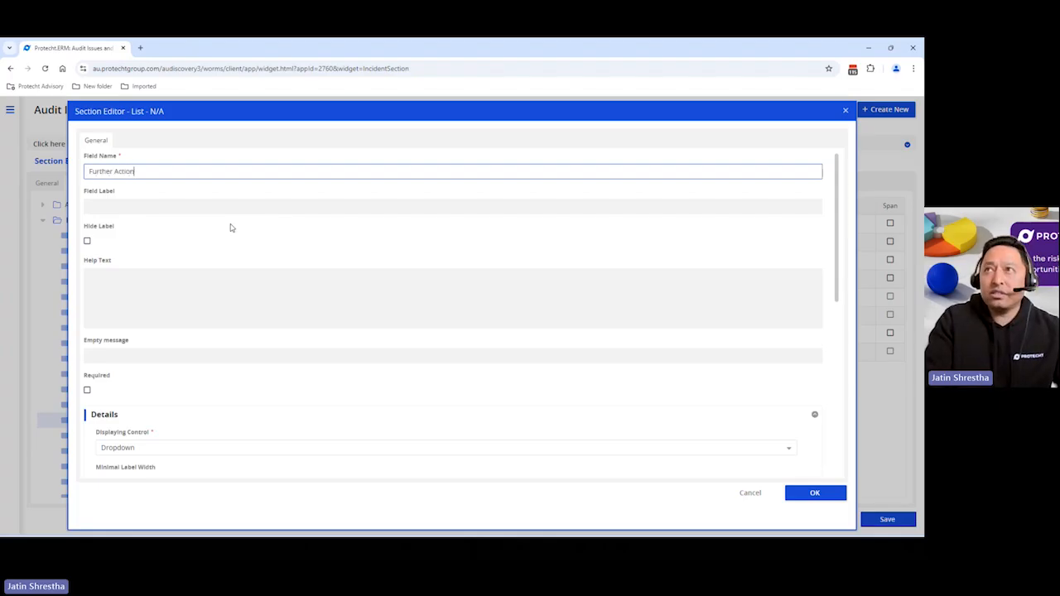
text( Required?)
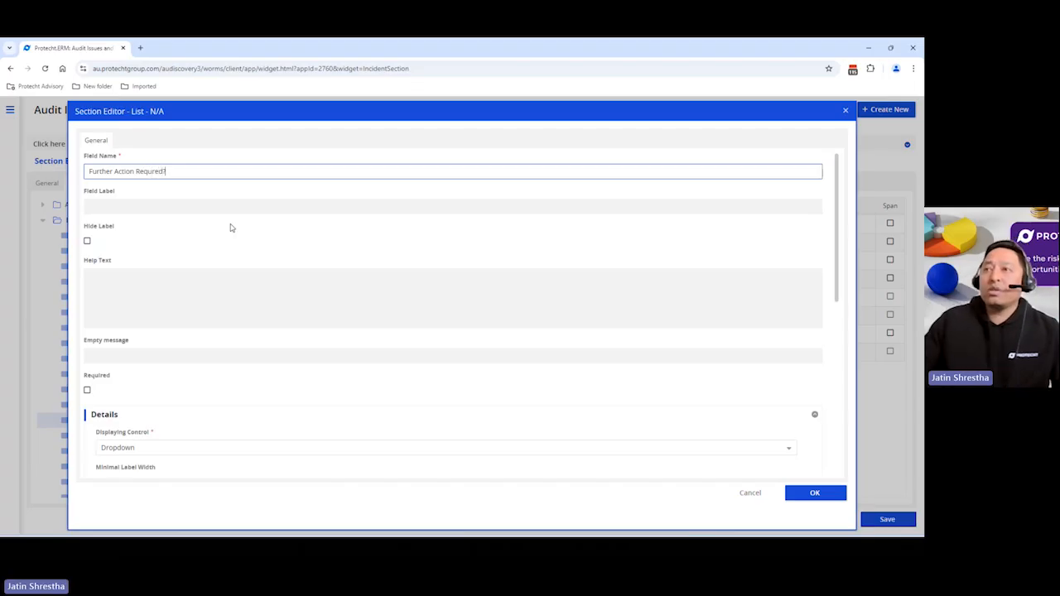
scroll(277, 459, down, 2)
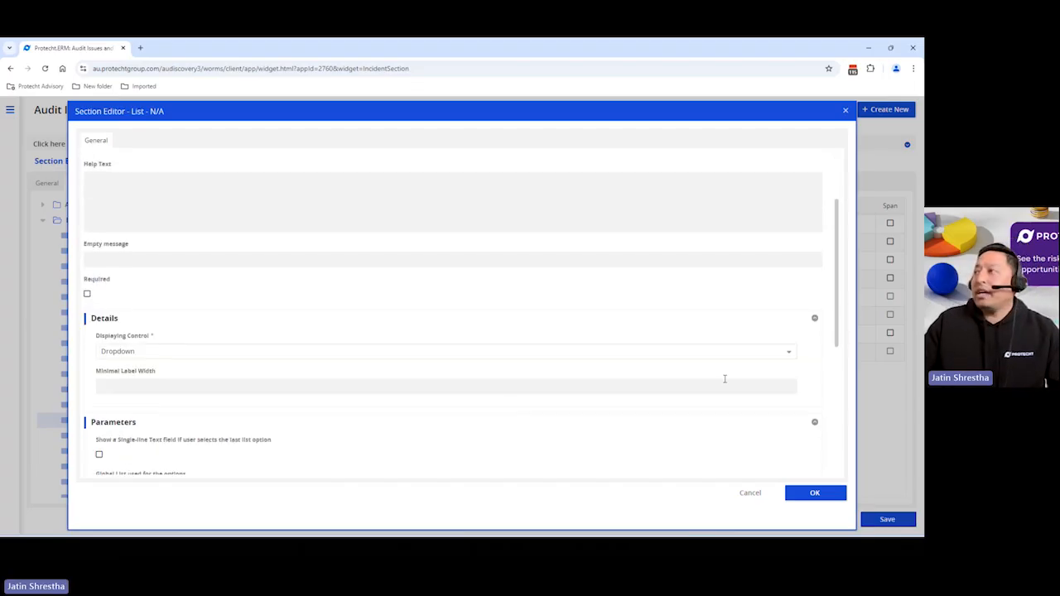
click(789, 356)
click(154, 386)
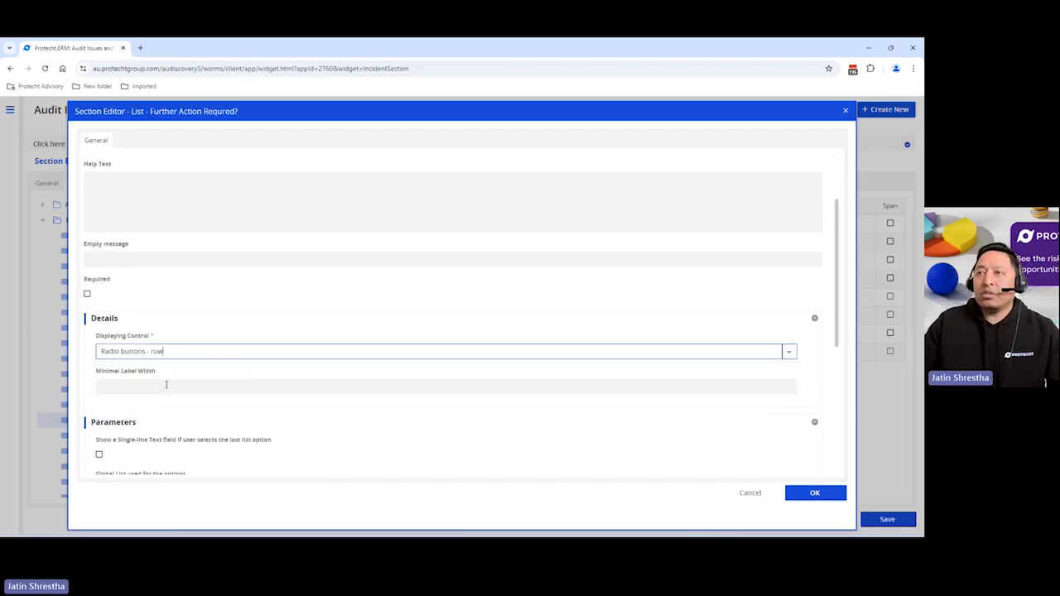
Add list values Yes and No with matching labels to Further Action Required? and confirm the field
scroll(338, 403, down, 4)
click(631, 332)
click(631, 332)
click(148, 371)
click(147, 369)
text(Yes)
key(Tab)
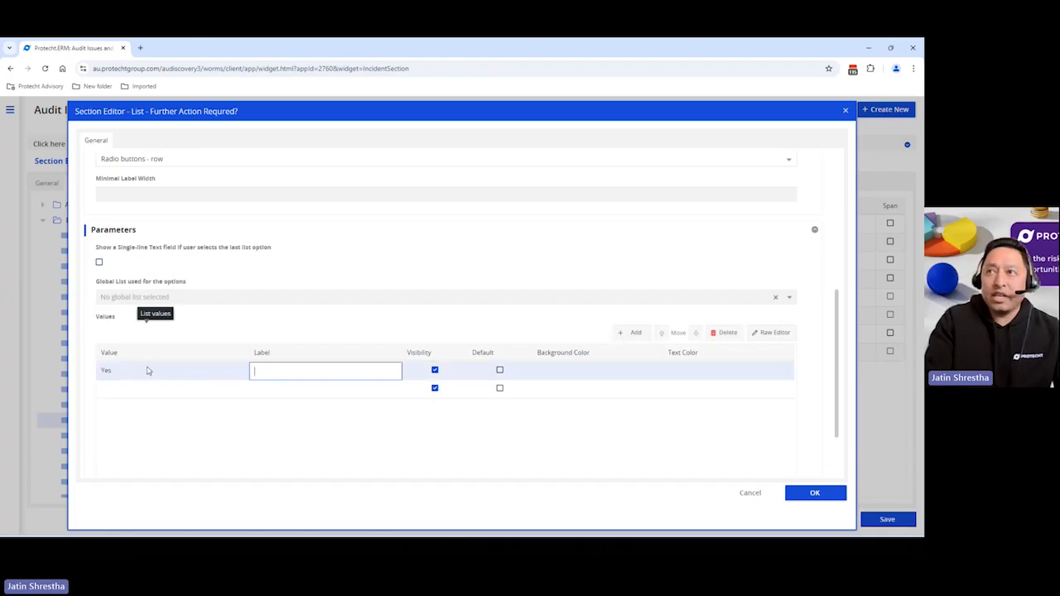
click(107, 391)
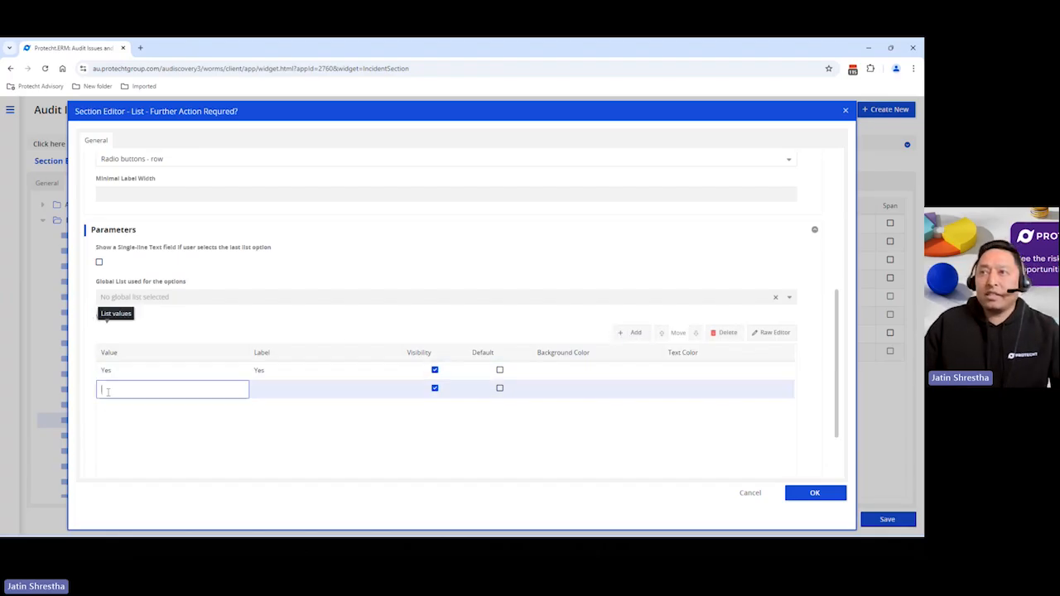
text(No)
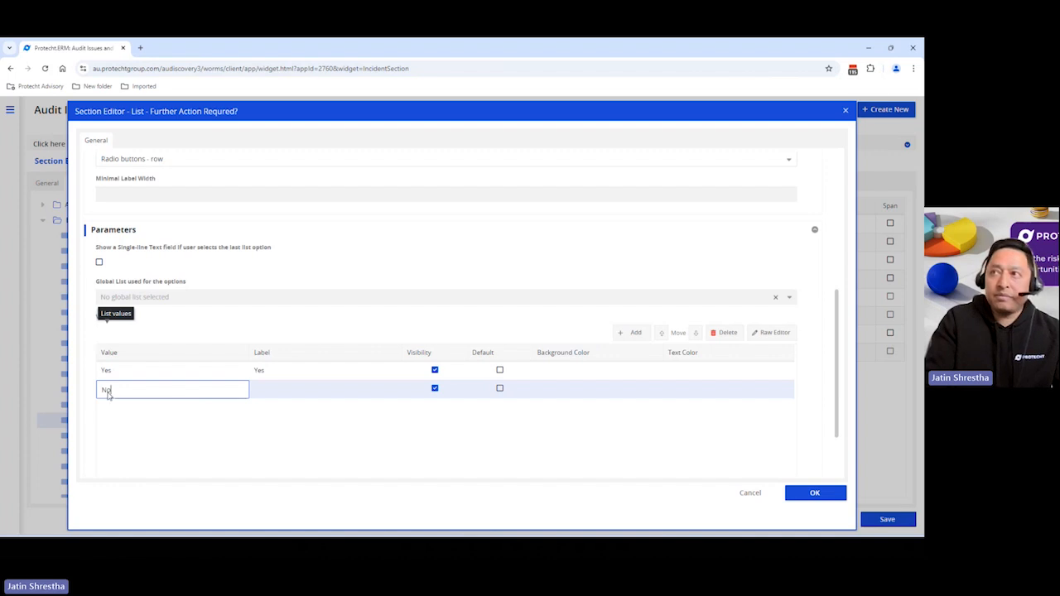
key(Tab)
text(No)
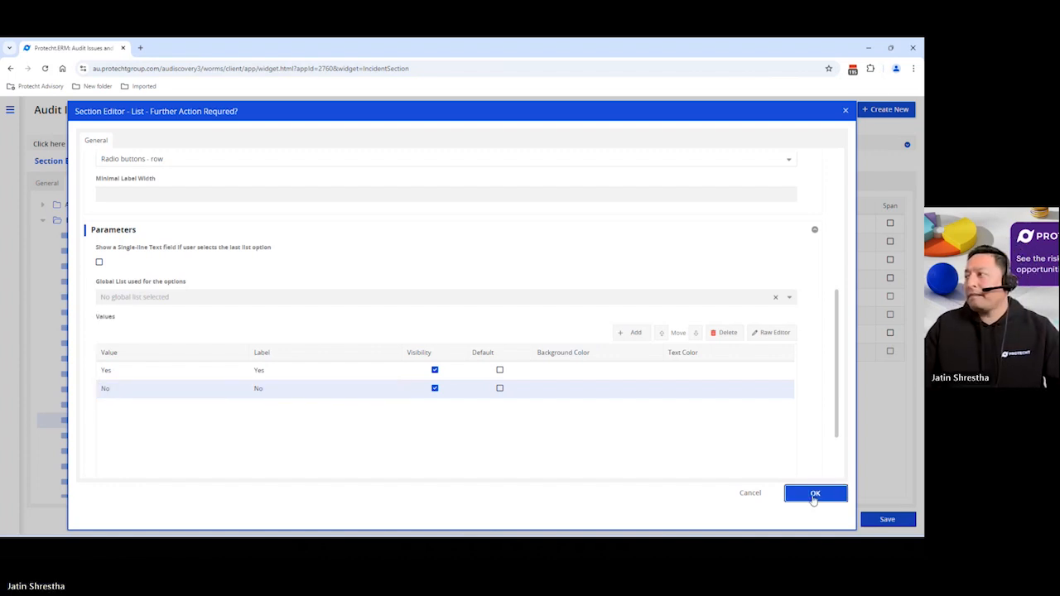
click(815, 495)
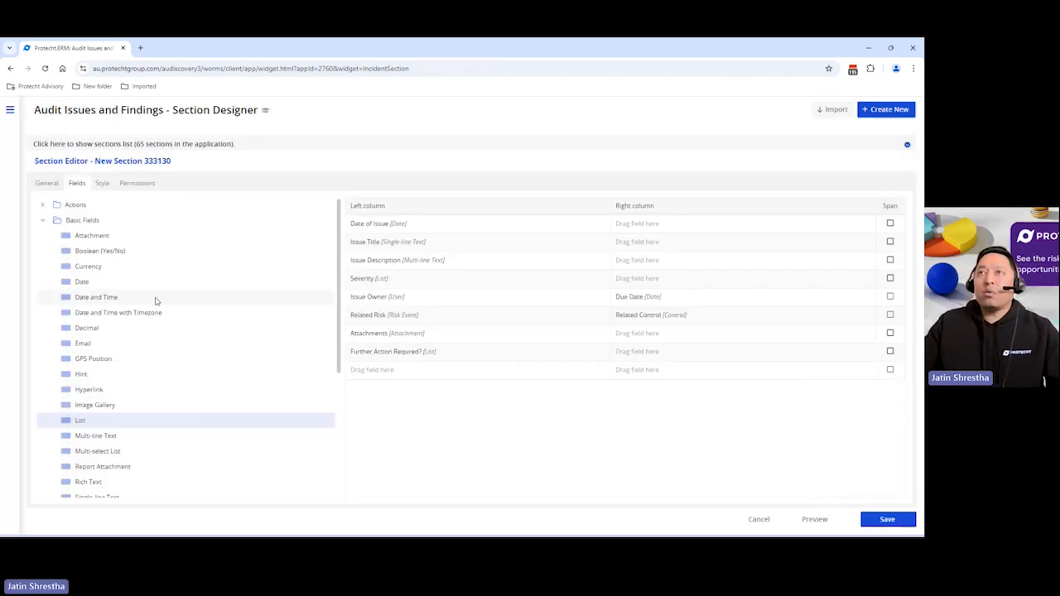
Add an Actions field named Action below Further Action Required?, linked to the Actions register table, and confirm it
click(43, 220)
click(43, 206)
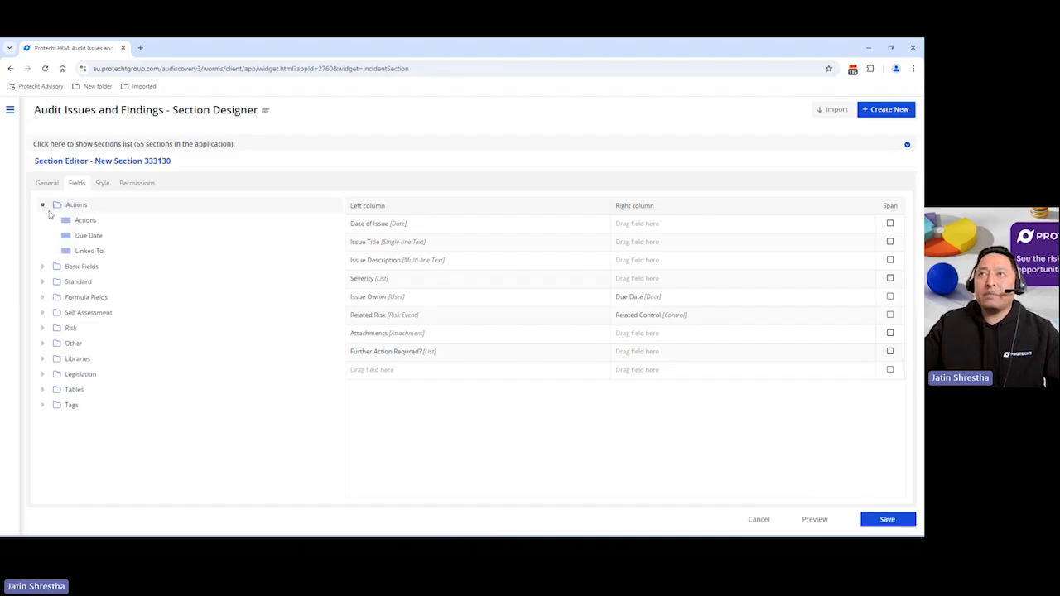
drag(71, 219, 412, 369)
text(Action)
click(789, 412)
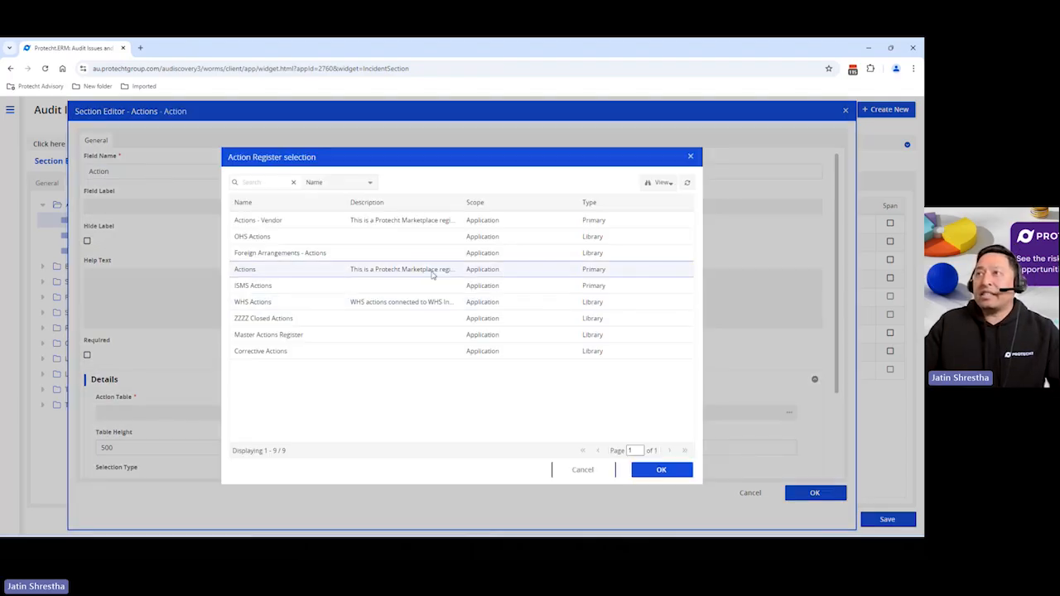
click(351, 271)
click(652, 471)
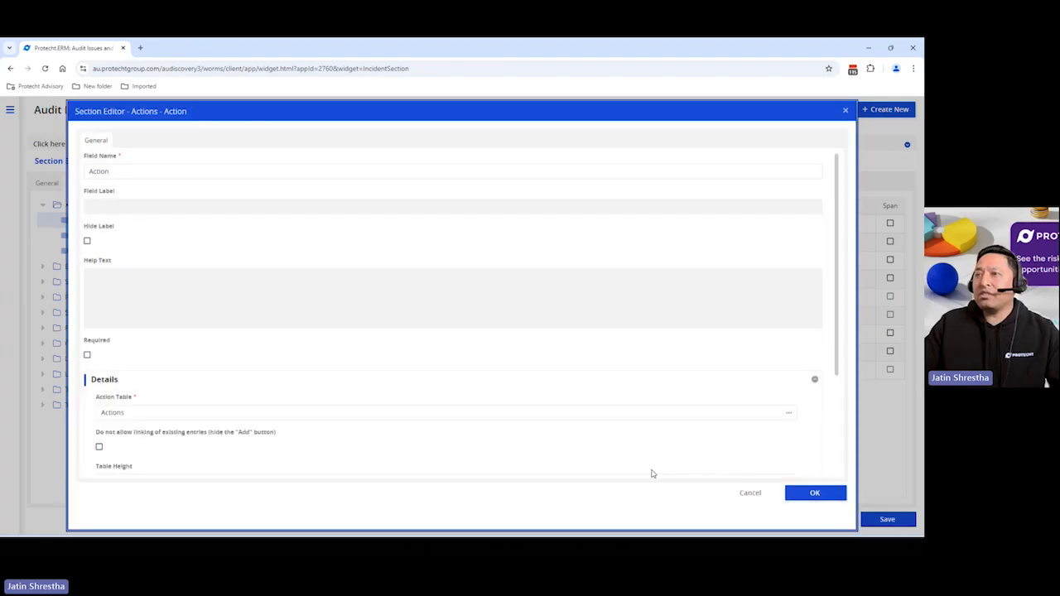
scroll(480, 357, down, 3)
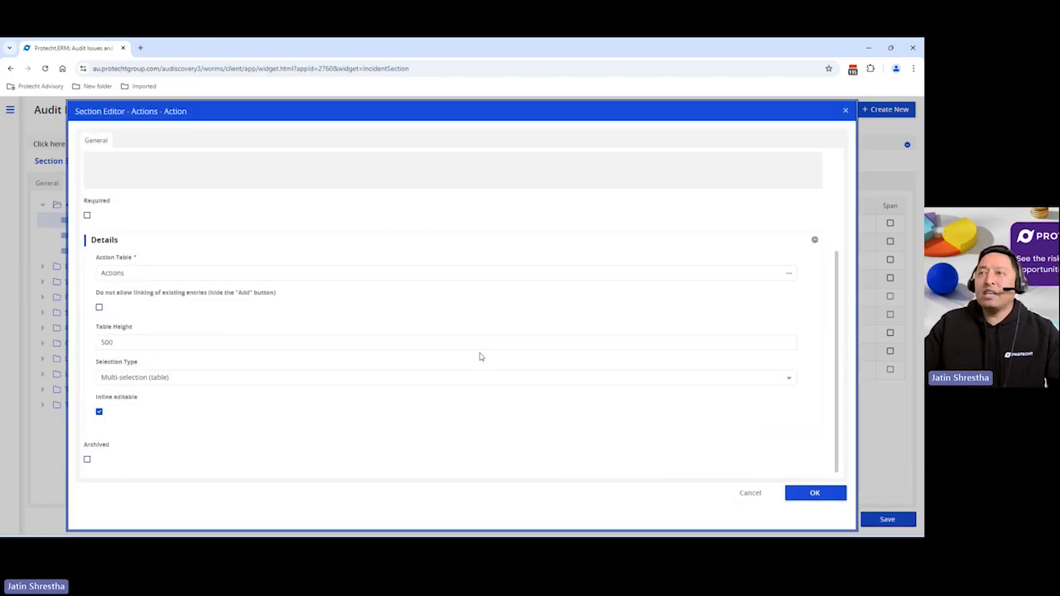
click(796, 492)
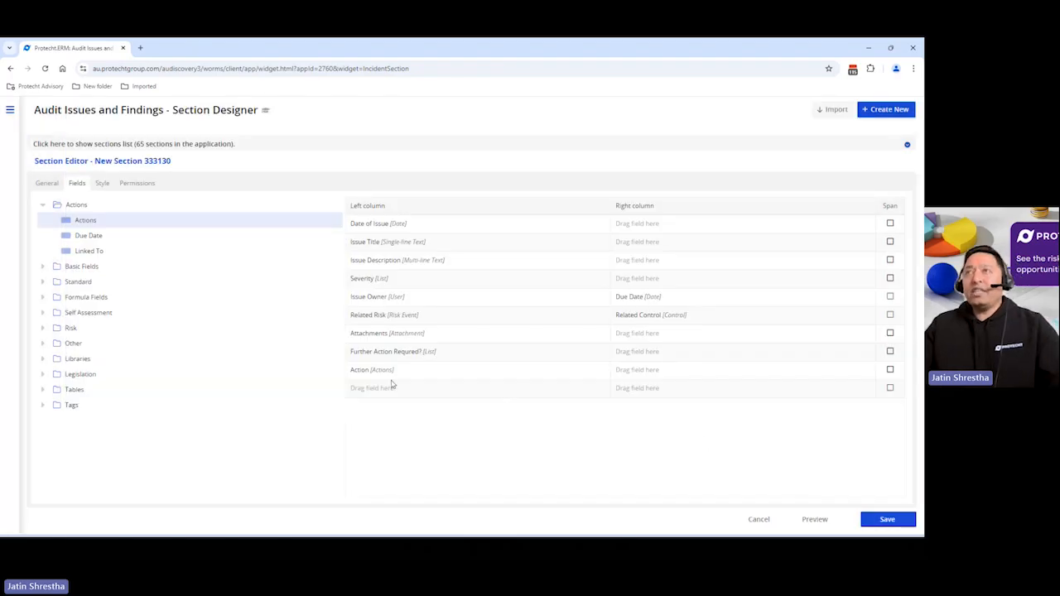
Save the Issue Detail Demo section and open the main navigation menu
click(47, 183)
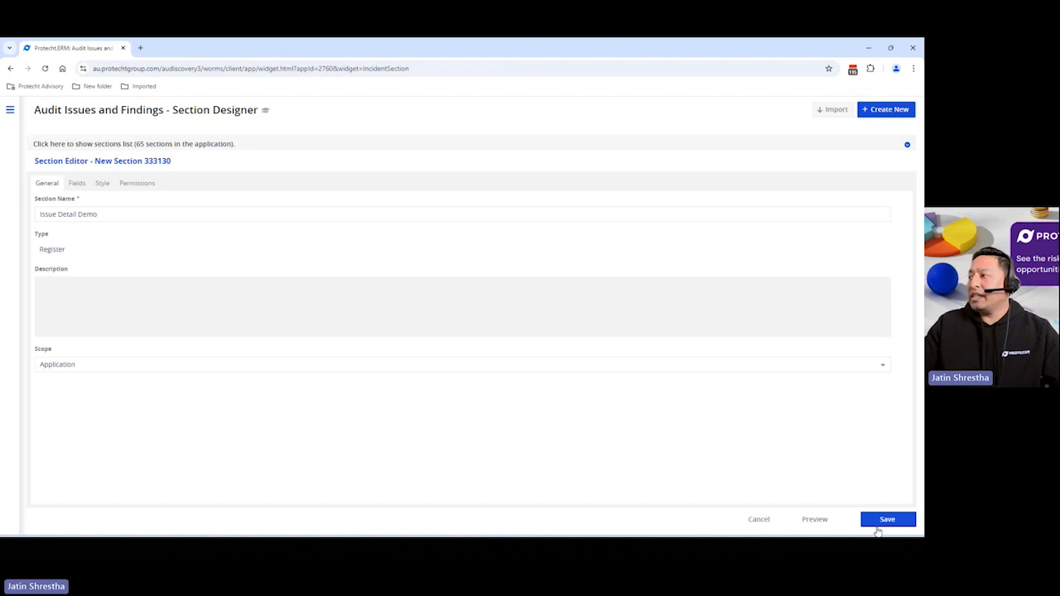
click(884, 520)
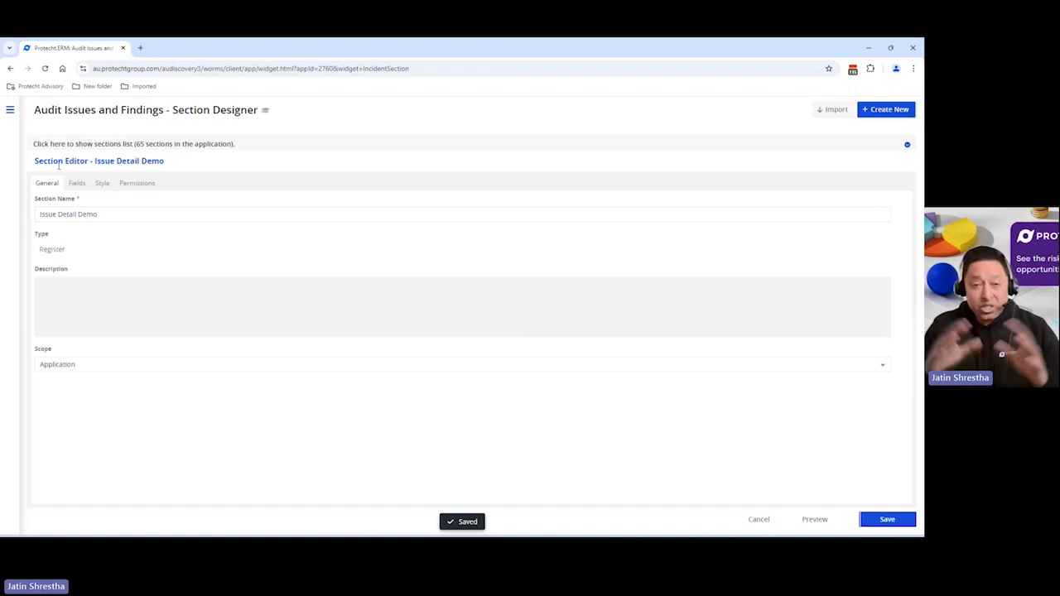
click(11, 112)
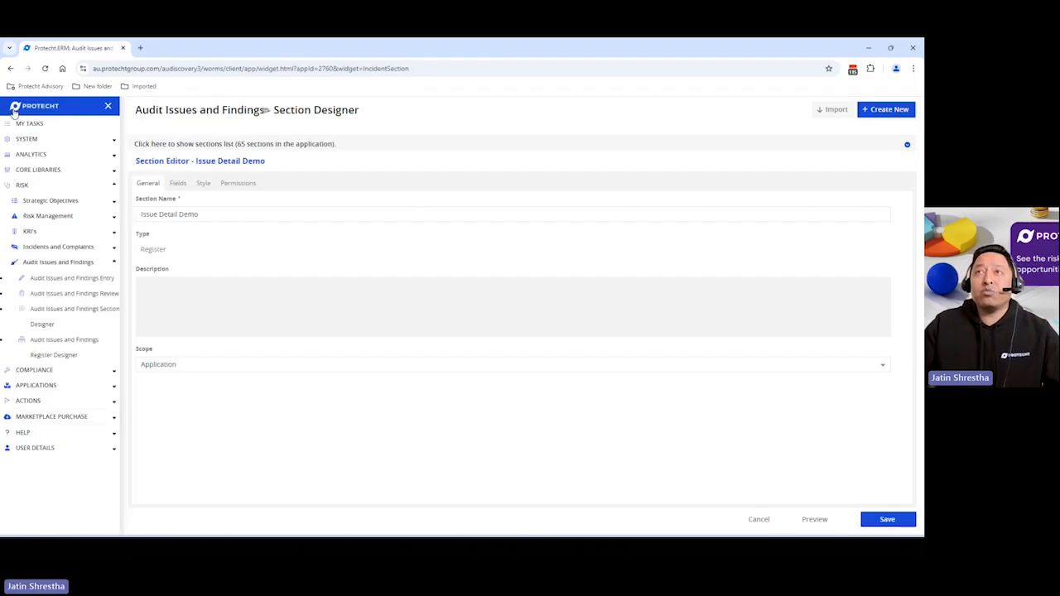
Open the Audit Issues and Findings Register Designer and create a new register named Issue Demo Register
click(65, 347)
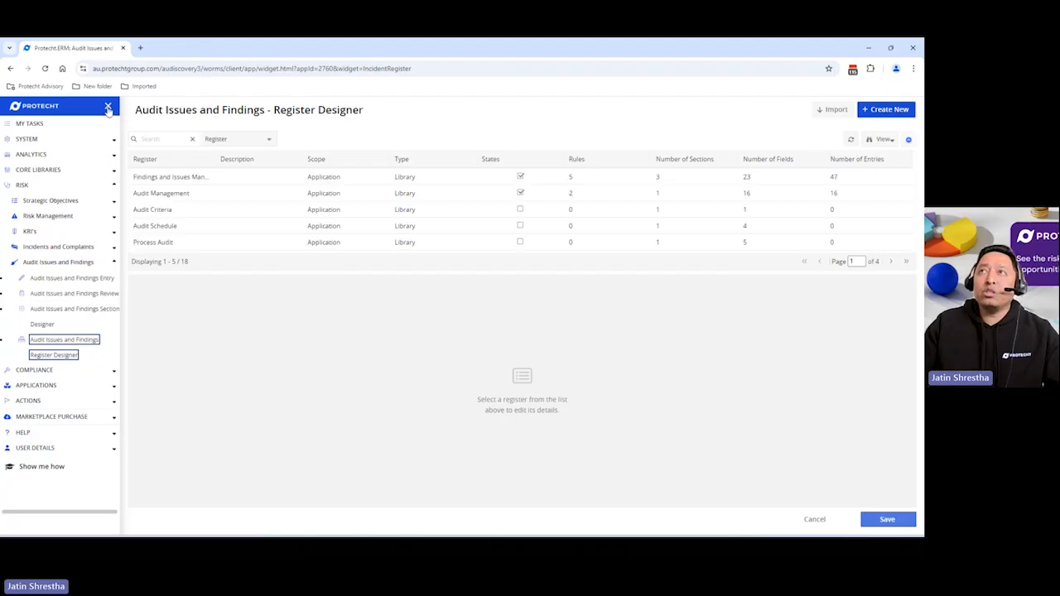
click(107, 110)
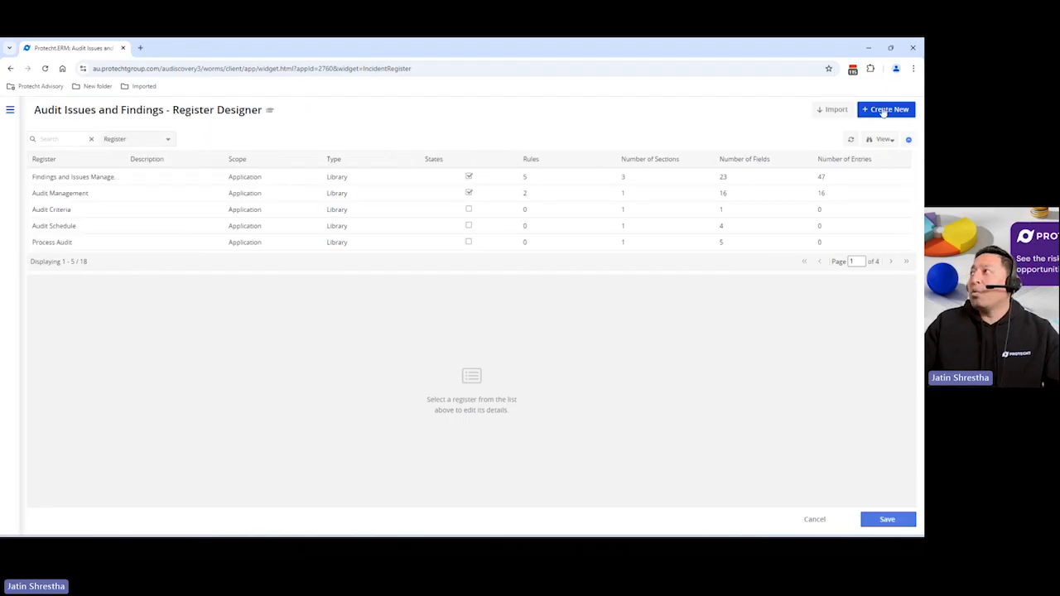
click(883, 110)
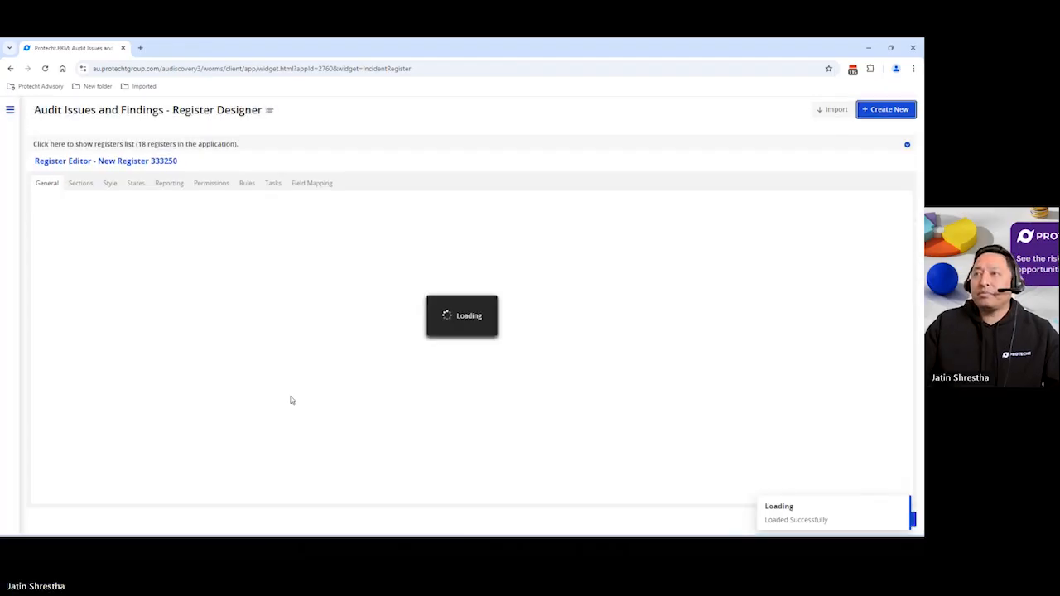
click(112, 214)
drag(113, 214, 40, 214)
text(I)
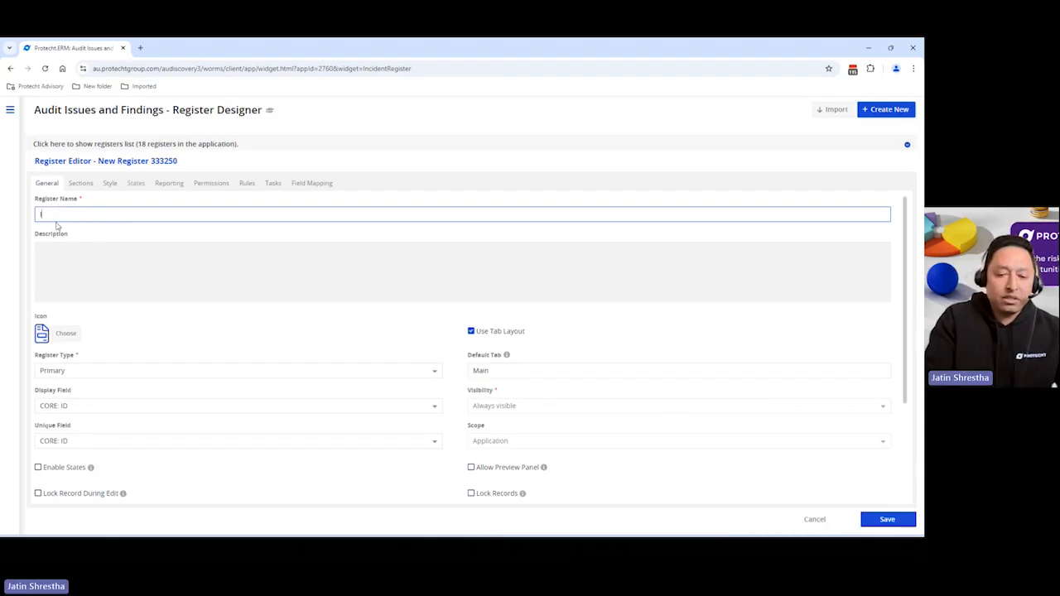
text(ssue )
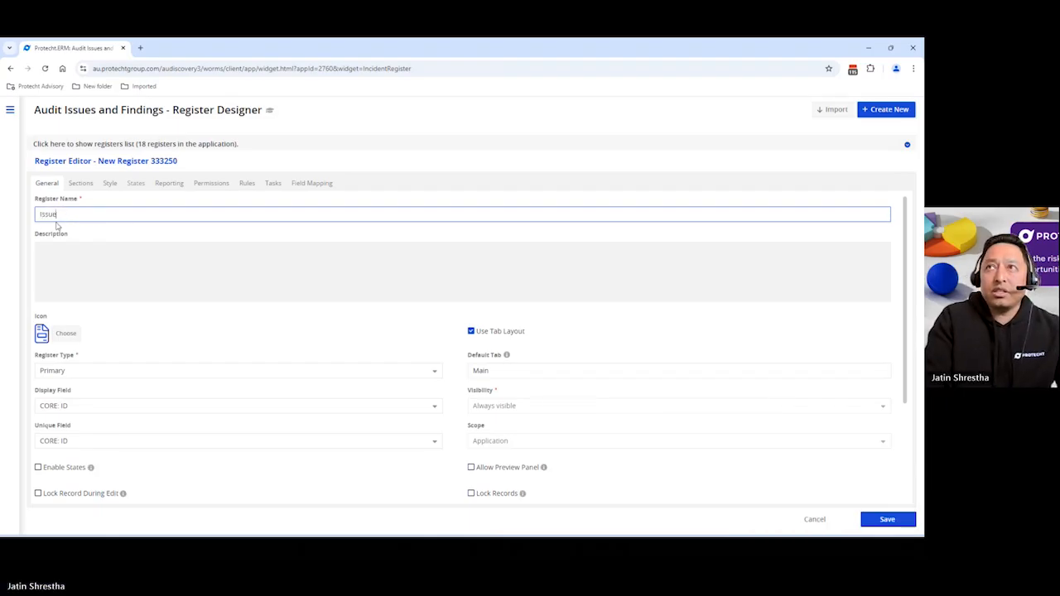
text(Demo Register)
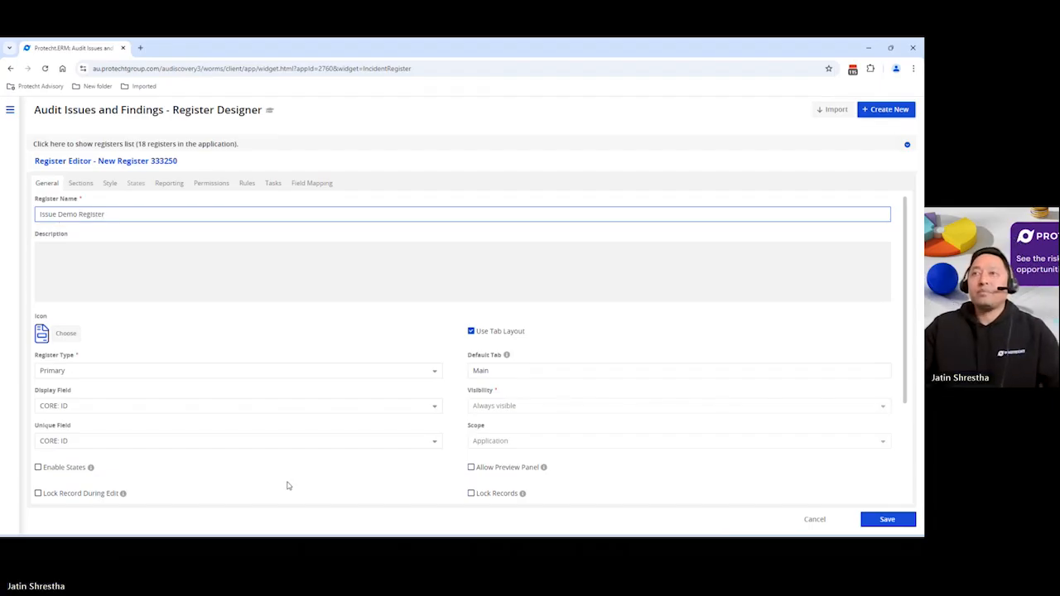
Set the register icon to the Self-Assessment magnifier image and enable the States and Offline Usage options
click(66, 333)
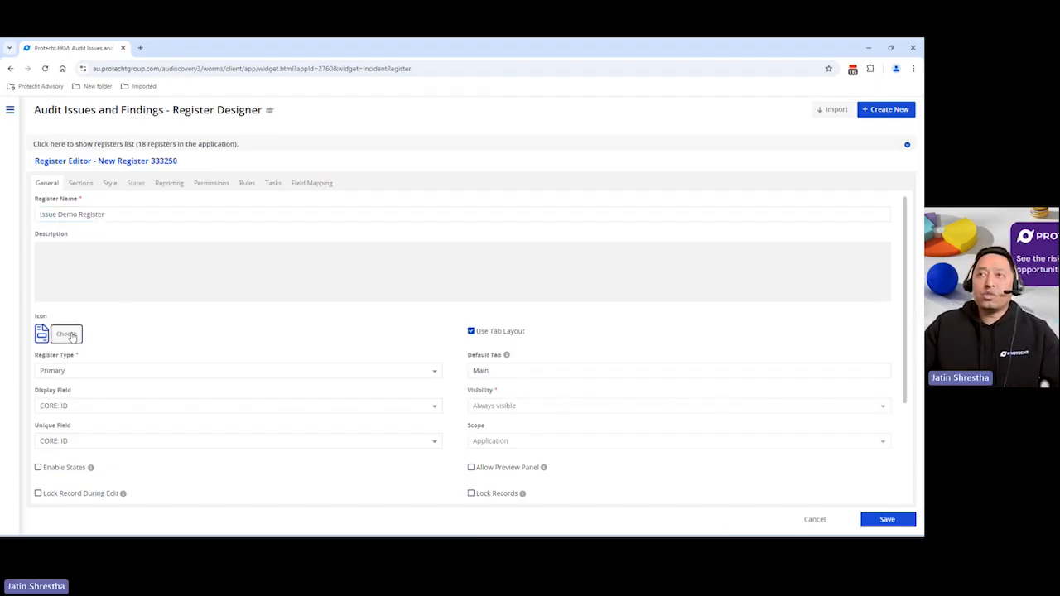
click(342, 238)
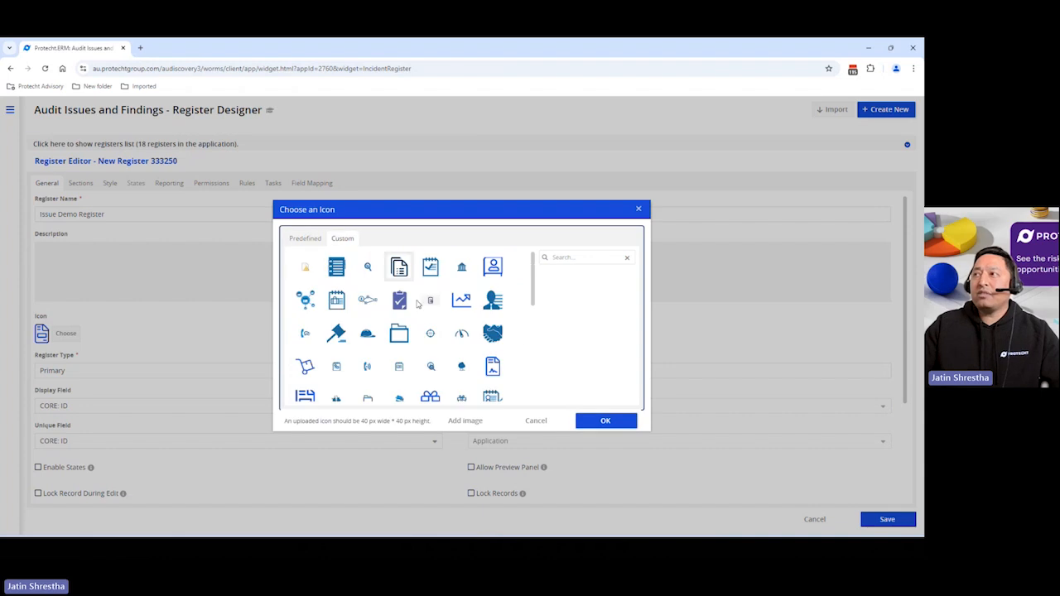
scroll(501, 353, down, 5)
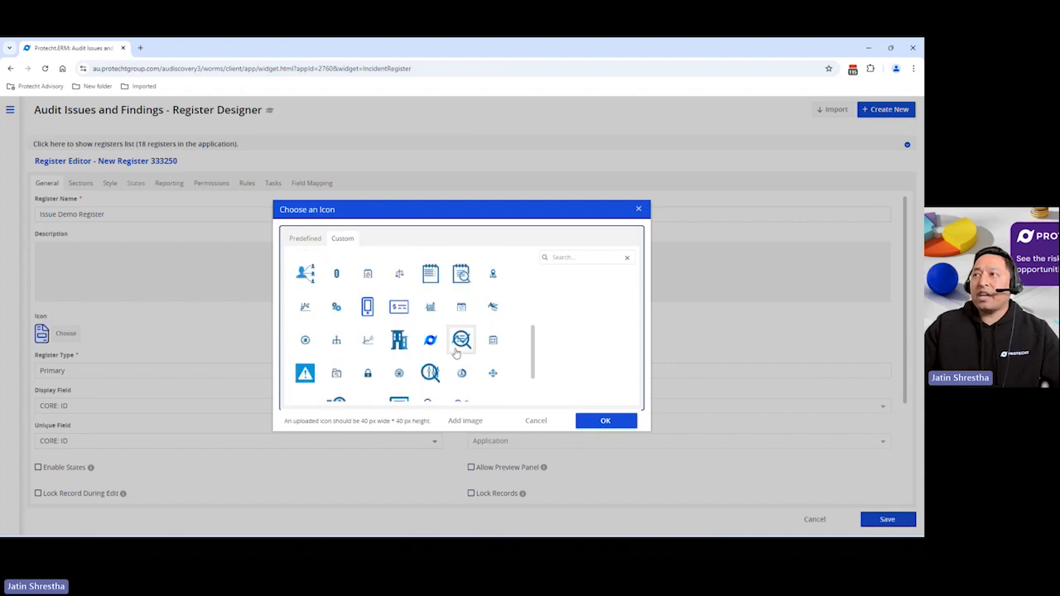
click(430, 373)
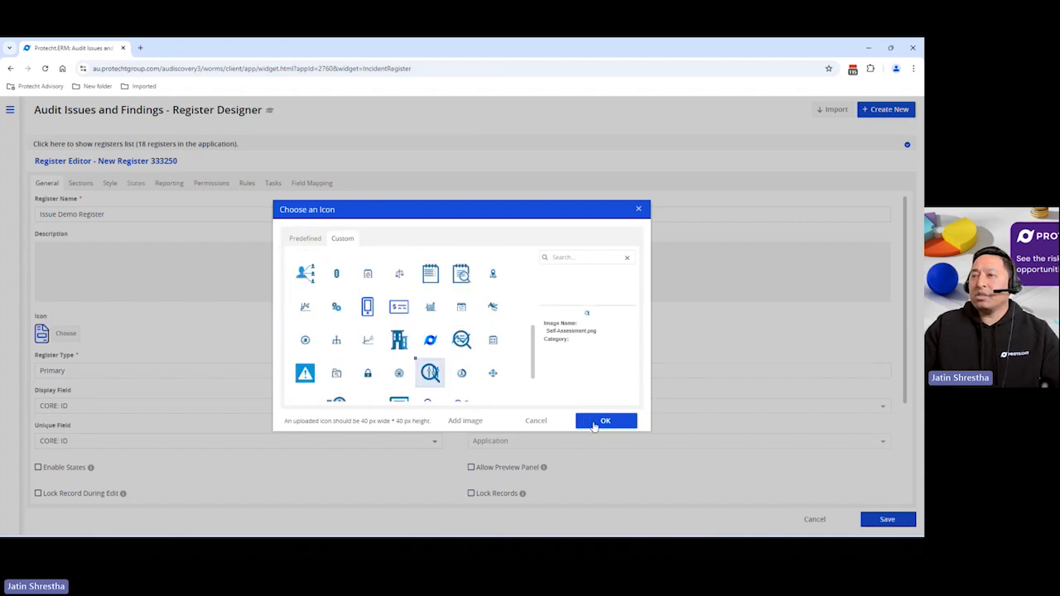
click(605, 420)
scroll(320, 353, down, 3)
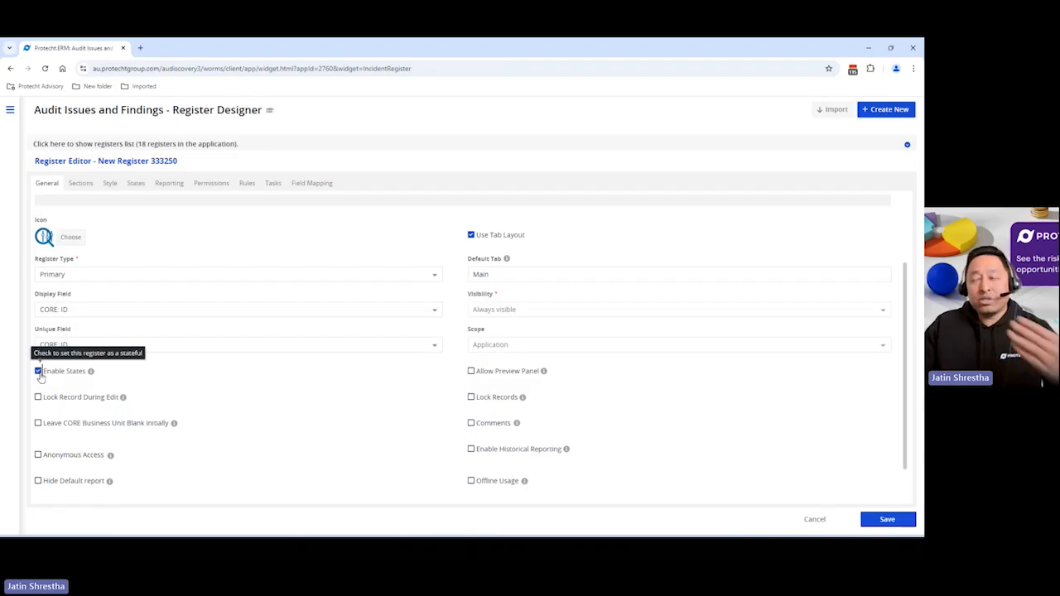
click(472, 482)
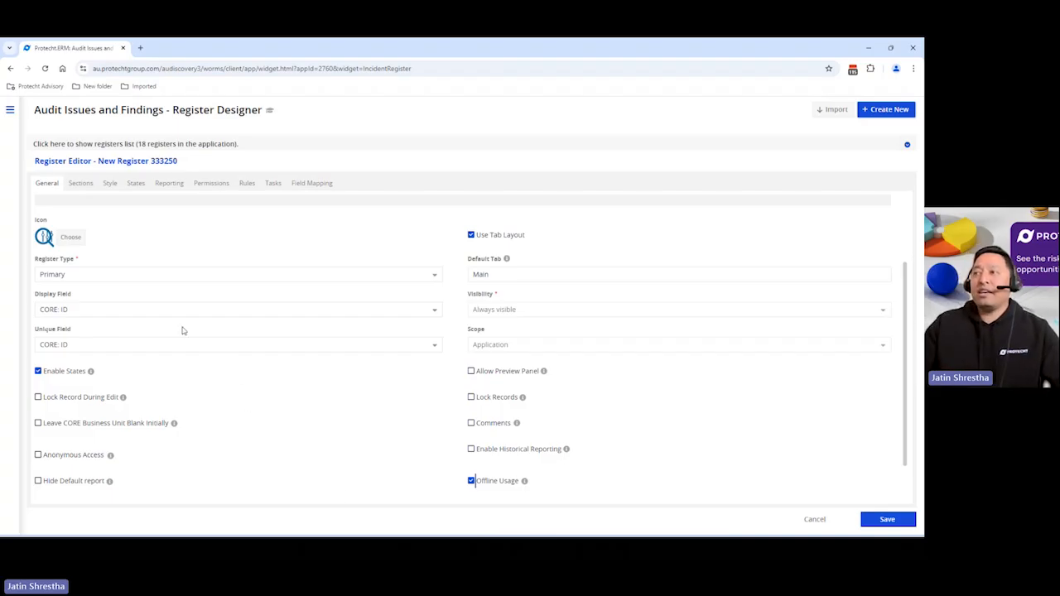
Add the Issue Detail Demo section to the register's sections layout, filtering the section list by demo
click(81, 183)
click(83, 230)
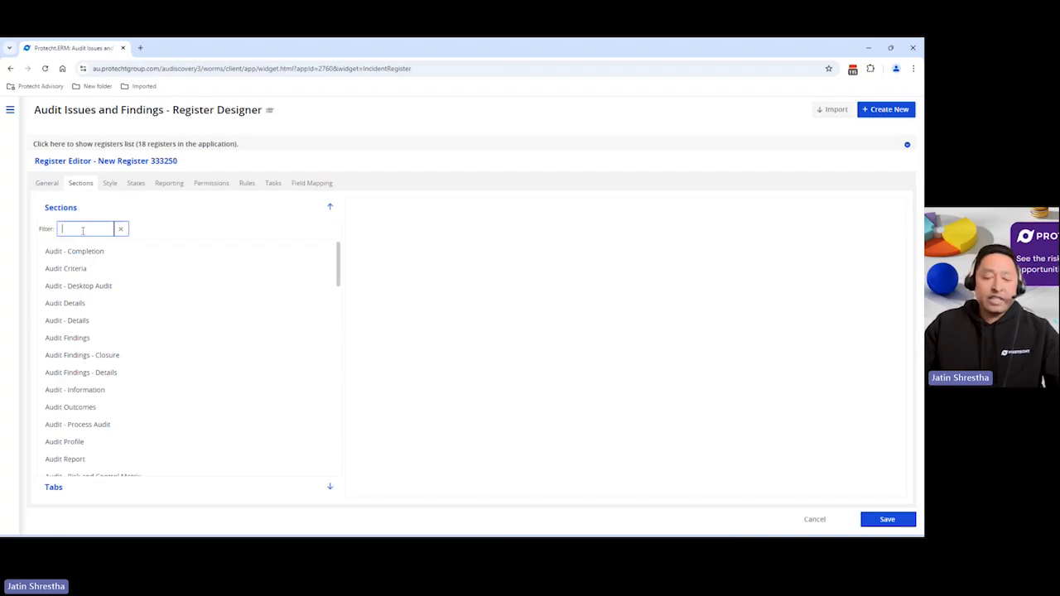
text(demo)
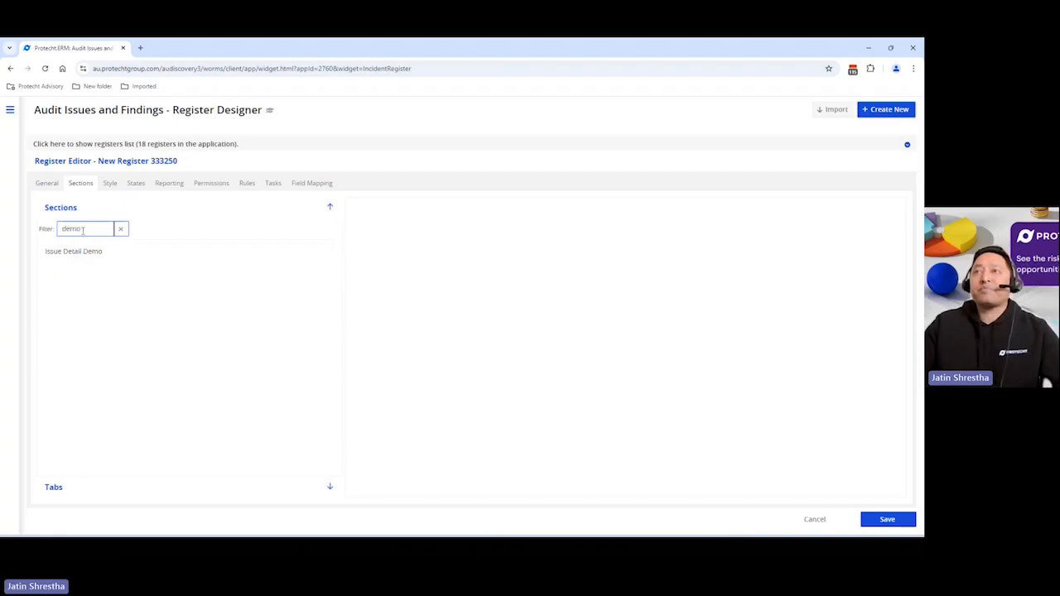
drag(149, 300, 388, 220)
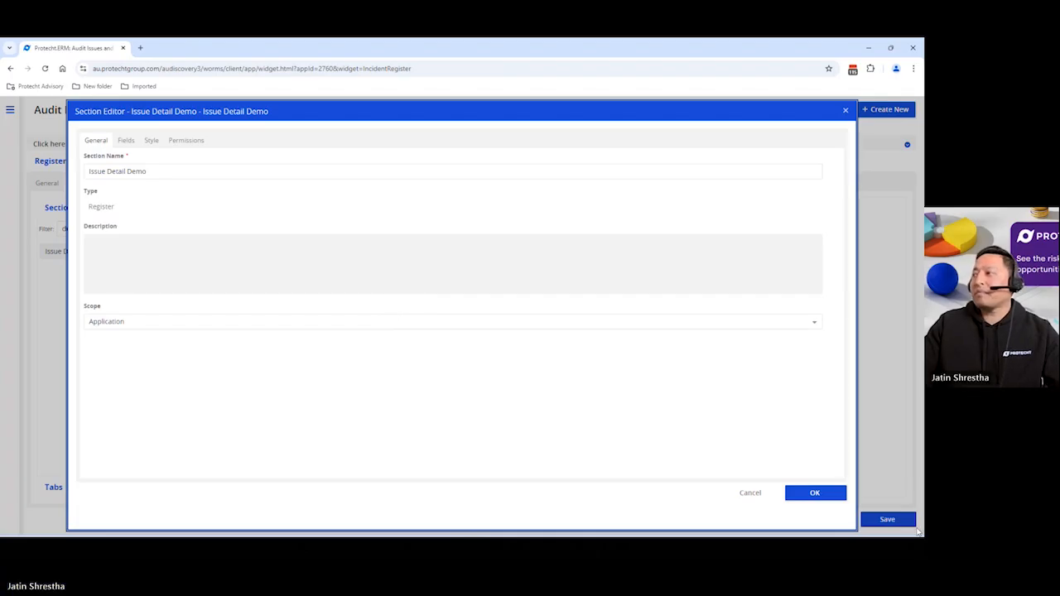
click(832, 501)
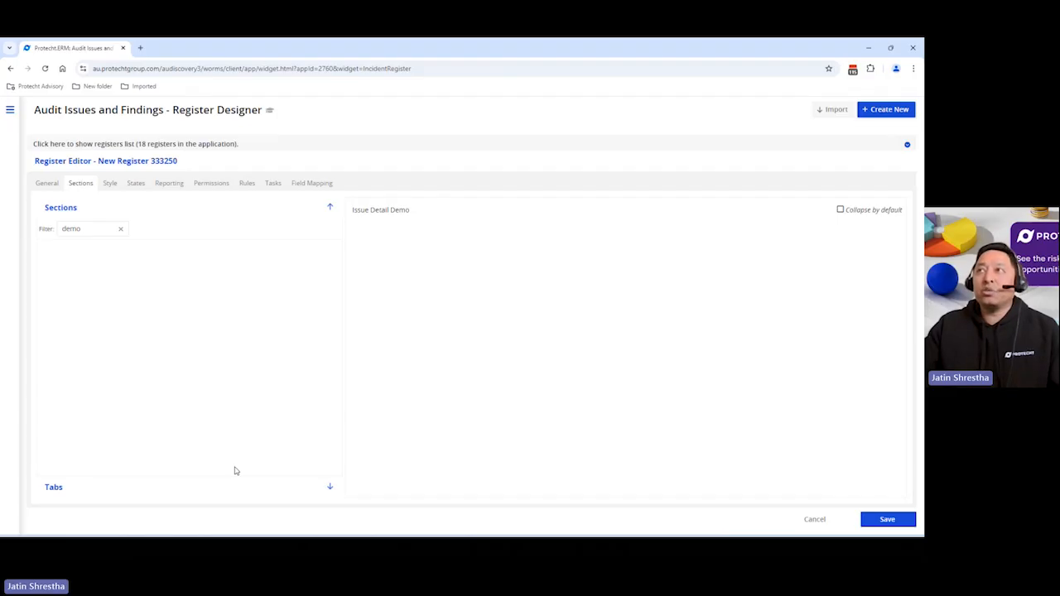
Start a new rule set for the register and name it Action Rule
click(247, 183)
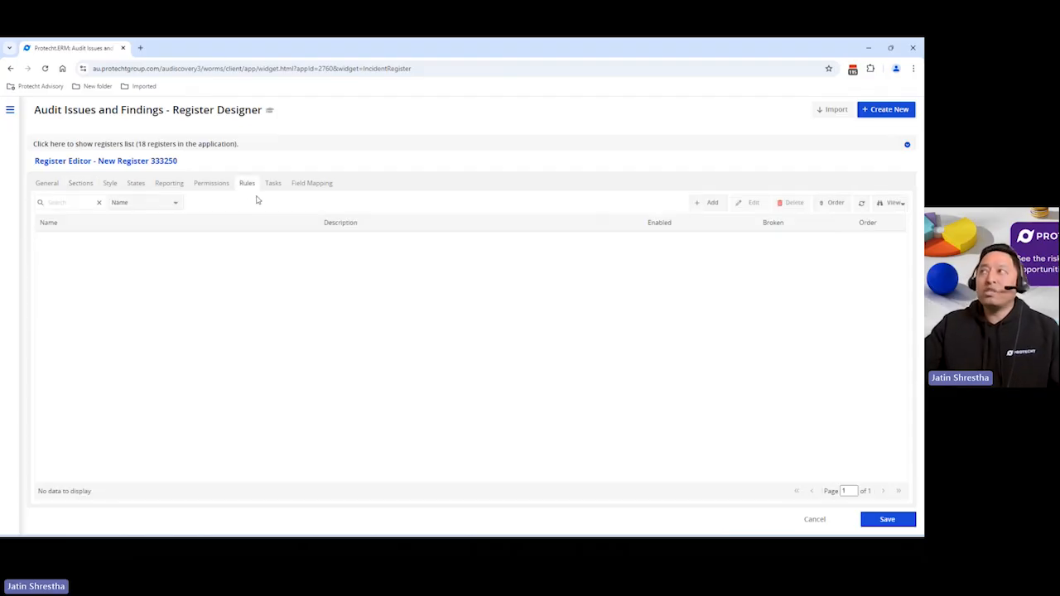
click(709, 203)
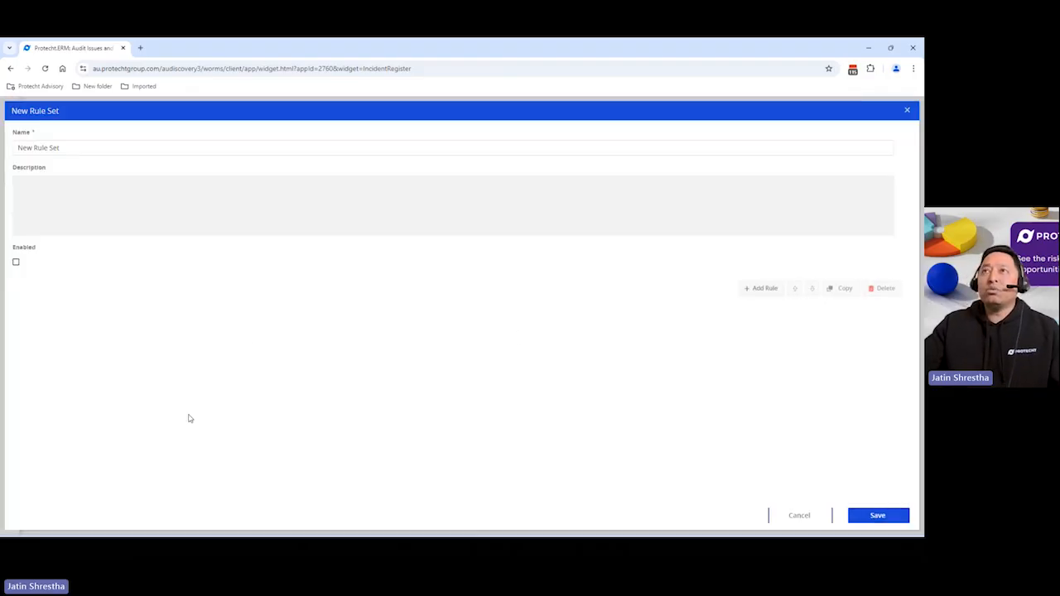
click(92, 147)
key(ctrl+a)
text(A)
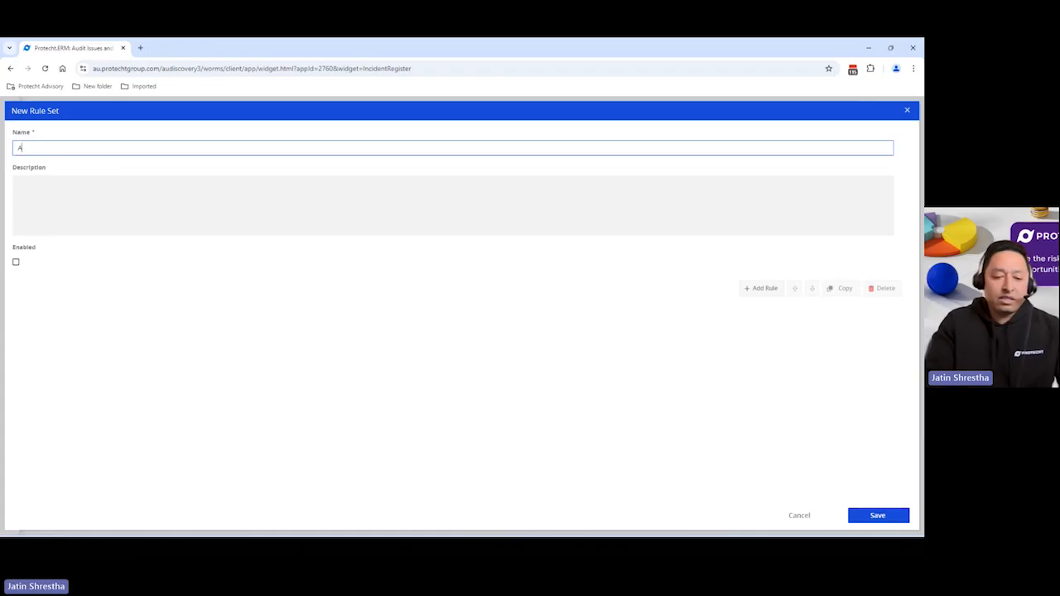
text(ction Rule)
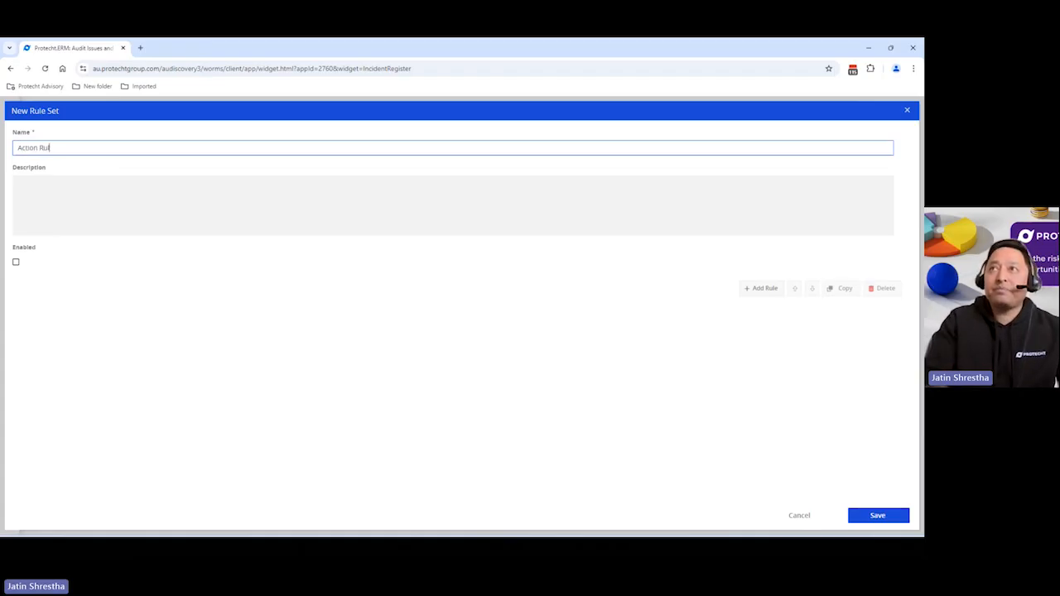
Add a rule whose controlling expression is Issue Detail Demo: Further Action Required? equals Yes
click(772, 289)
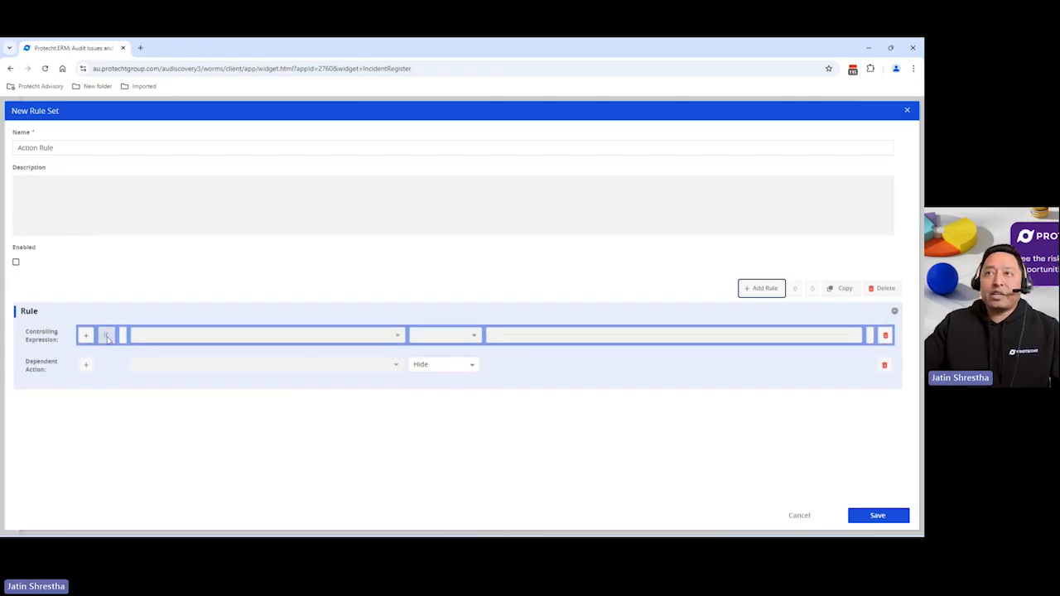
click(399, 338)
click(380, 268)
scroll(440, 356, down, 2)
click(430, 388)
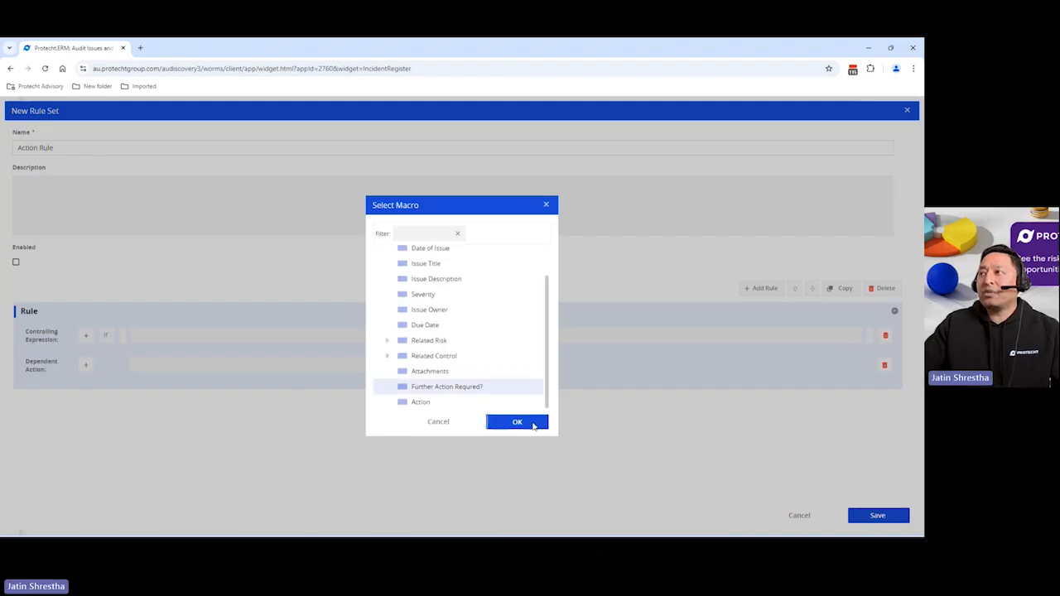
click(535, 424)
click(853, 339)
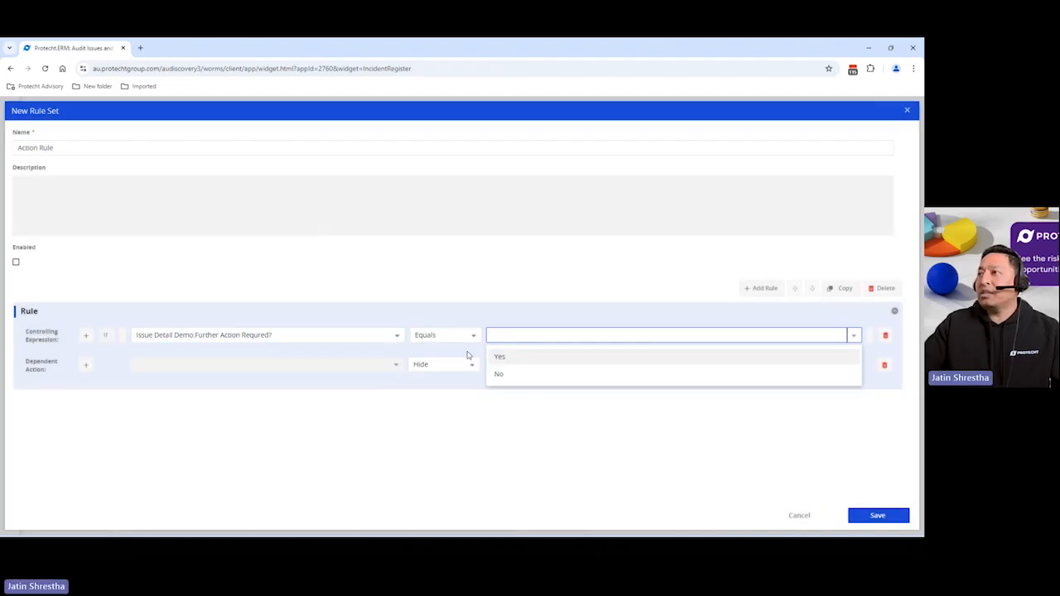
click(515, 357)
Set the rule's dependent action to show Issue Detail Demo: Action, enable the rule set and save it
click(397, 370)
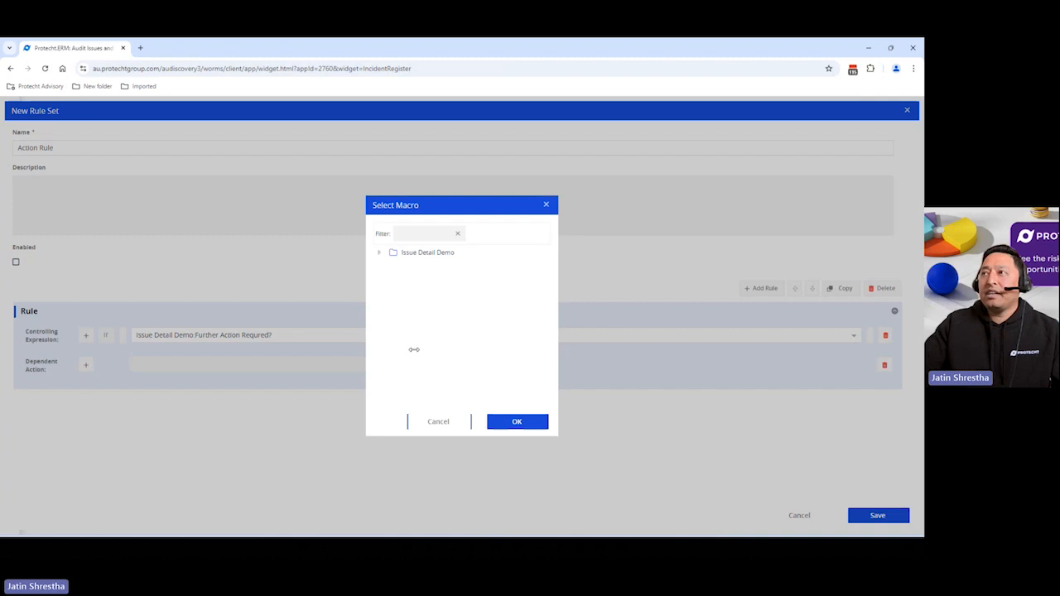
click(379, 253)
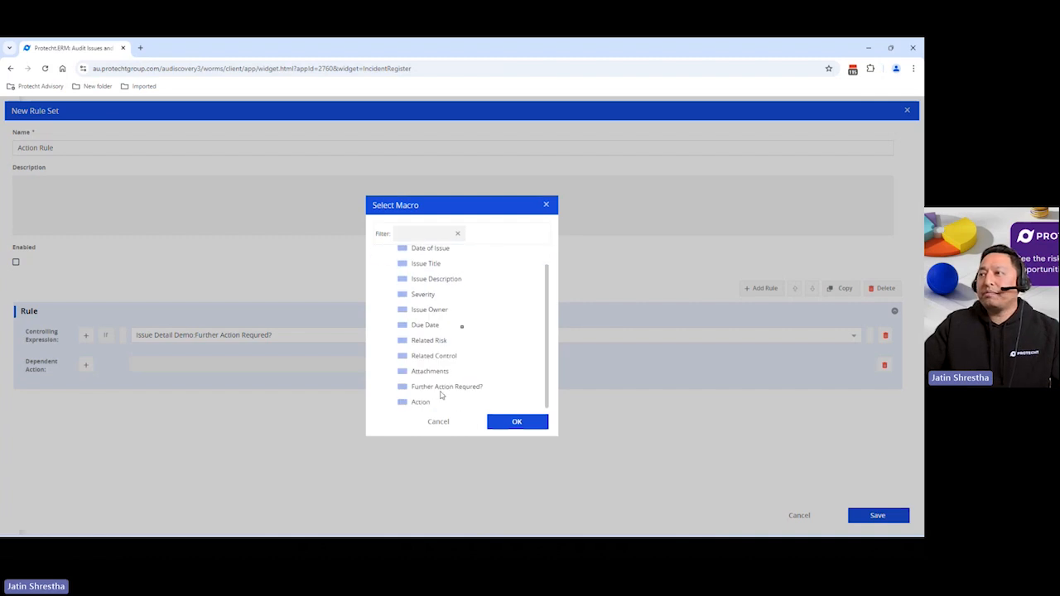
click(424, 401)
click(494, 422)
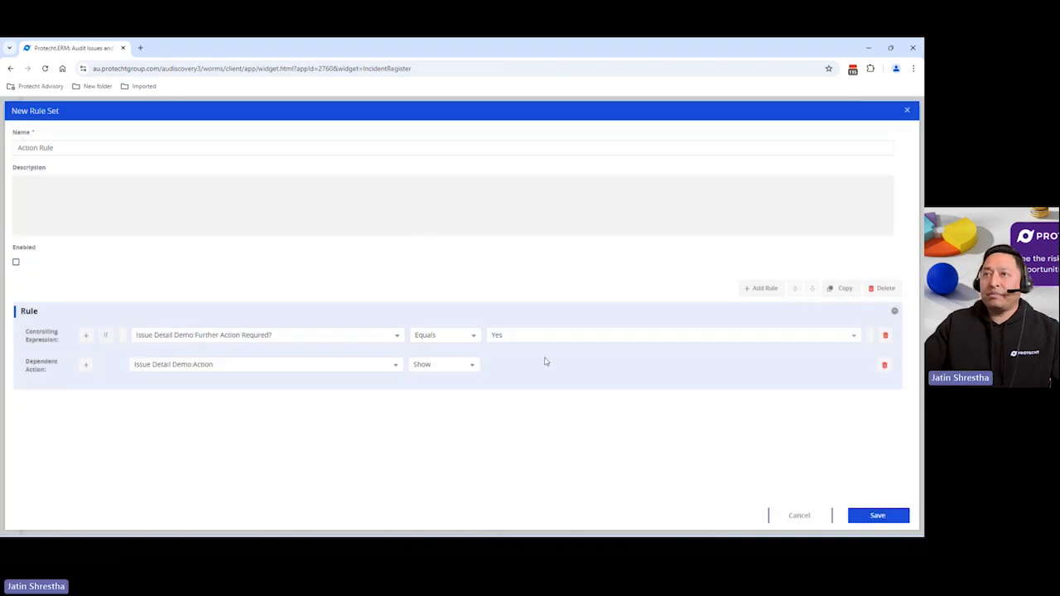
click(17, 264)
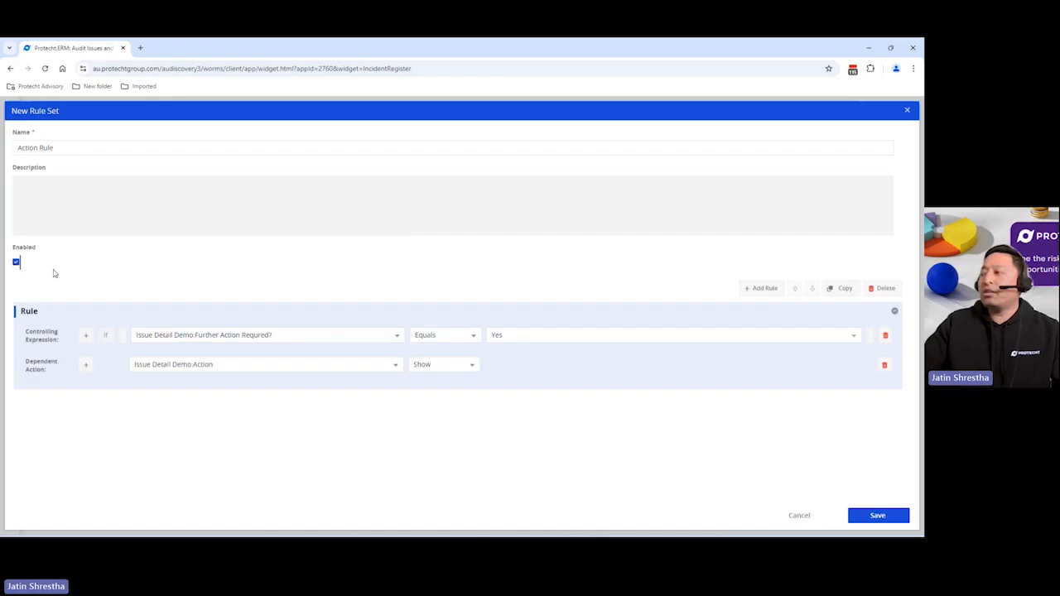
click(879, 522)
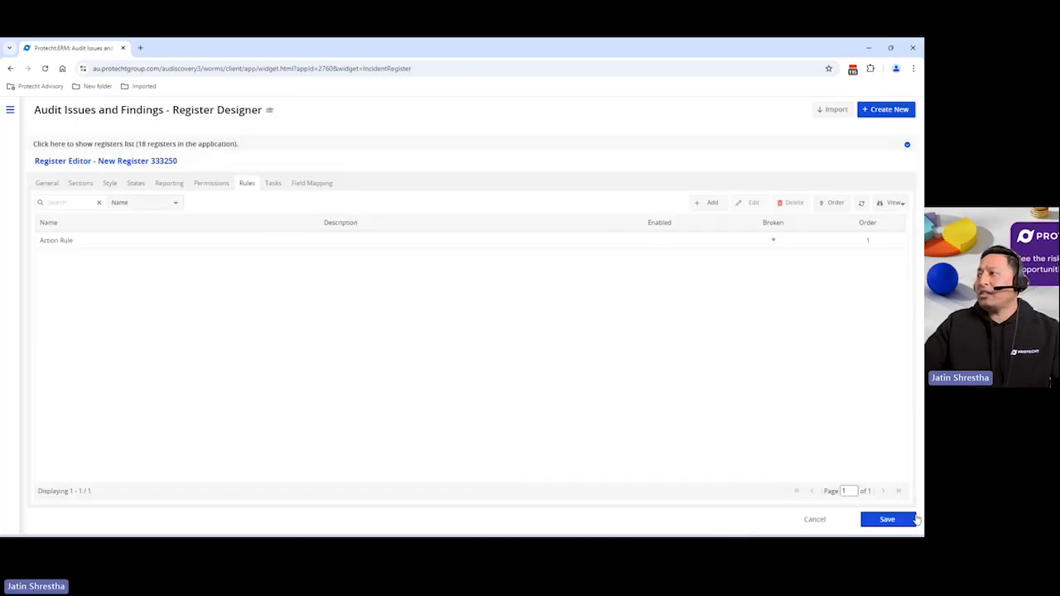
Save the Issue Demo Register and open Audit Issues and Findings Review showing all registers
click(911, 521)
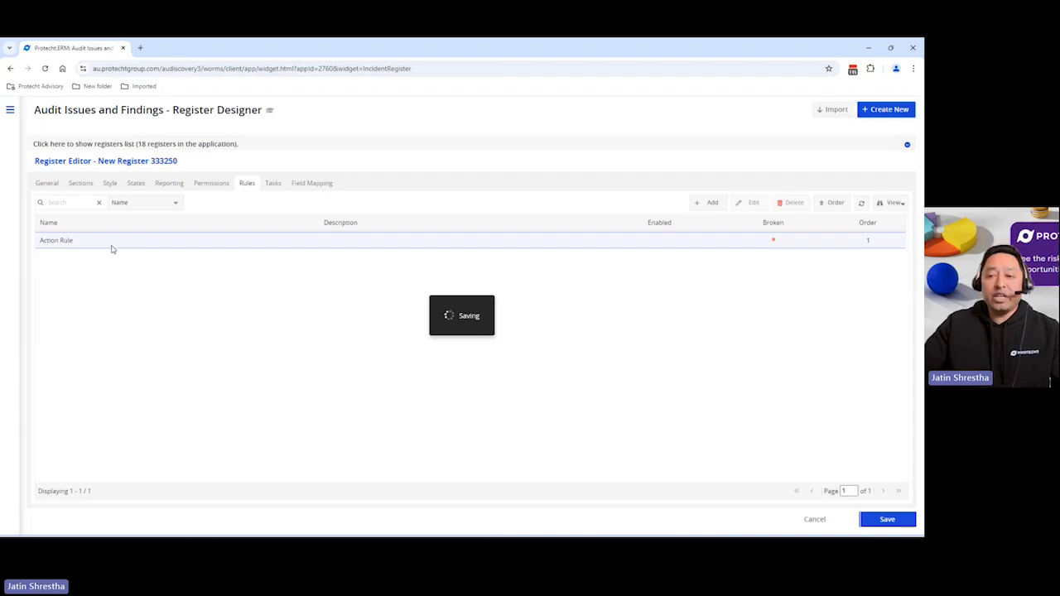
click(10, 110)
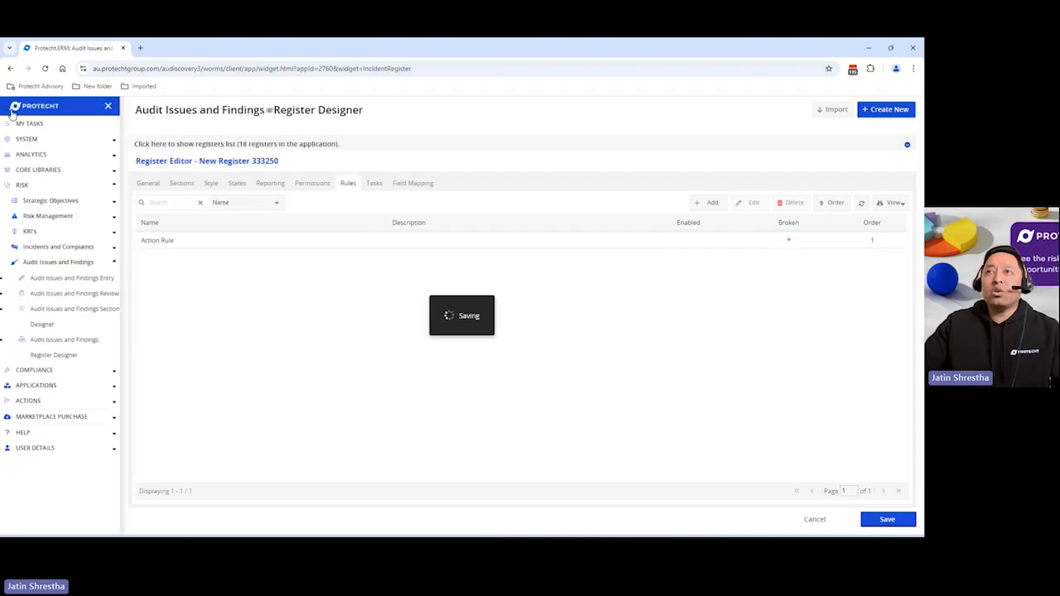
click(88, 295)
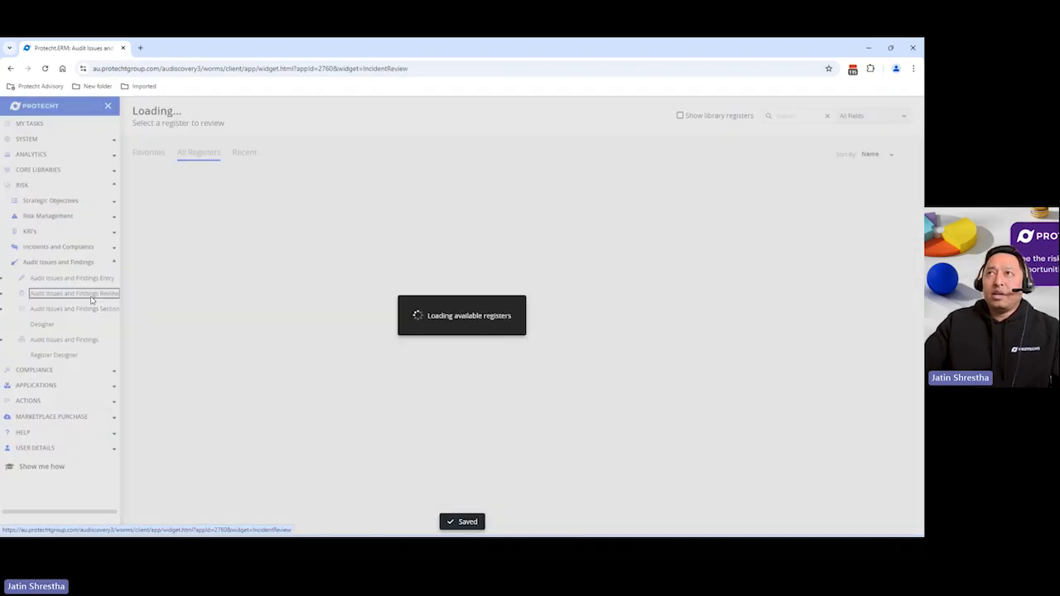
click(210, 154)
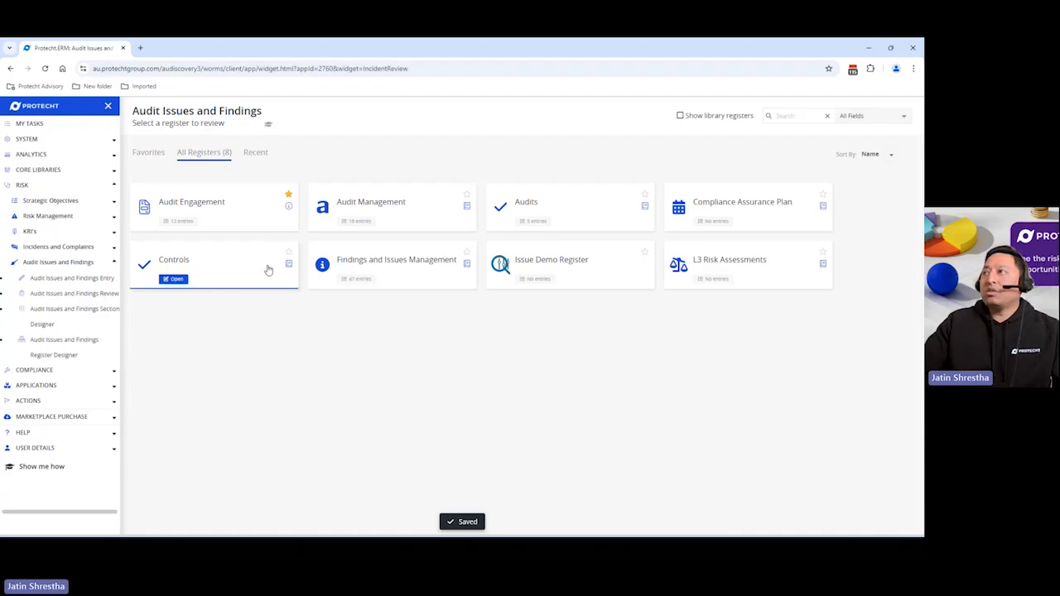
Mark Issue Demo Register as a favourite and open it from the Favorites list
click(644, 252)
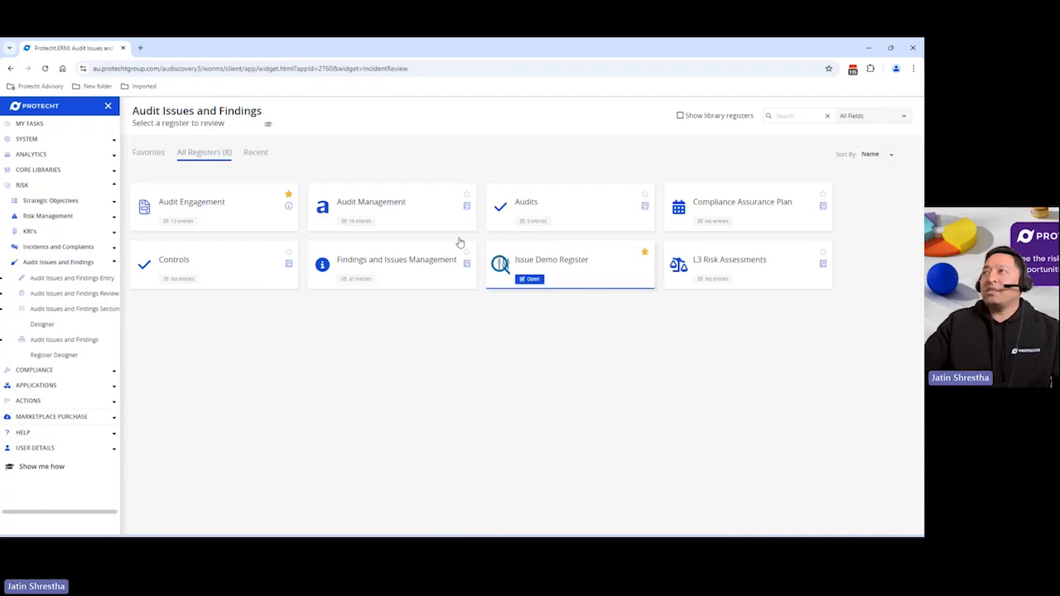
click(138, 154)
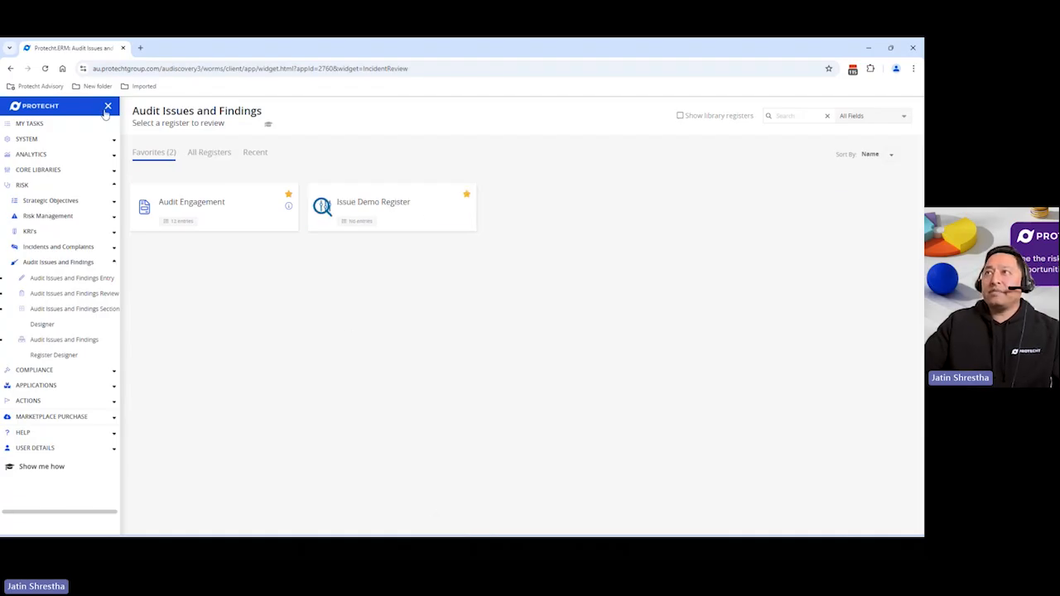
click(107, 106)
click(293, 211)
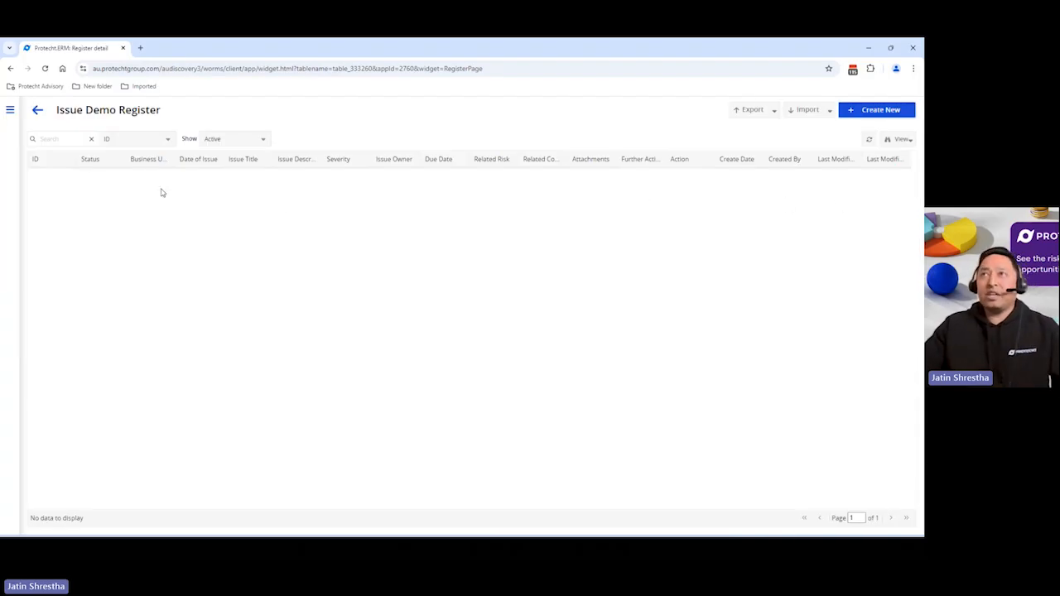
Create a new register view containing only the columns Business Unit, Date of Issue, Issue Title, Severity and Further Action Required?
click(902, 140)
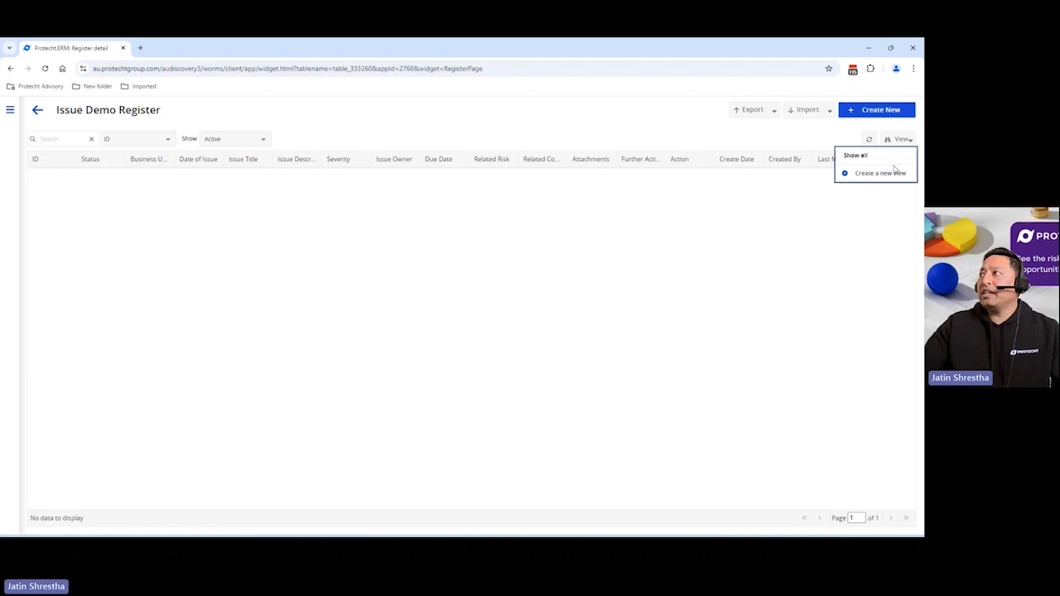
click(880, 172)
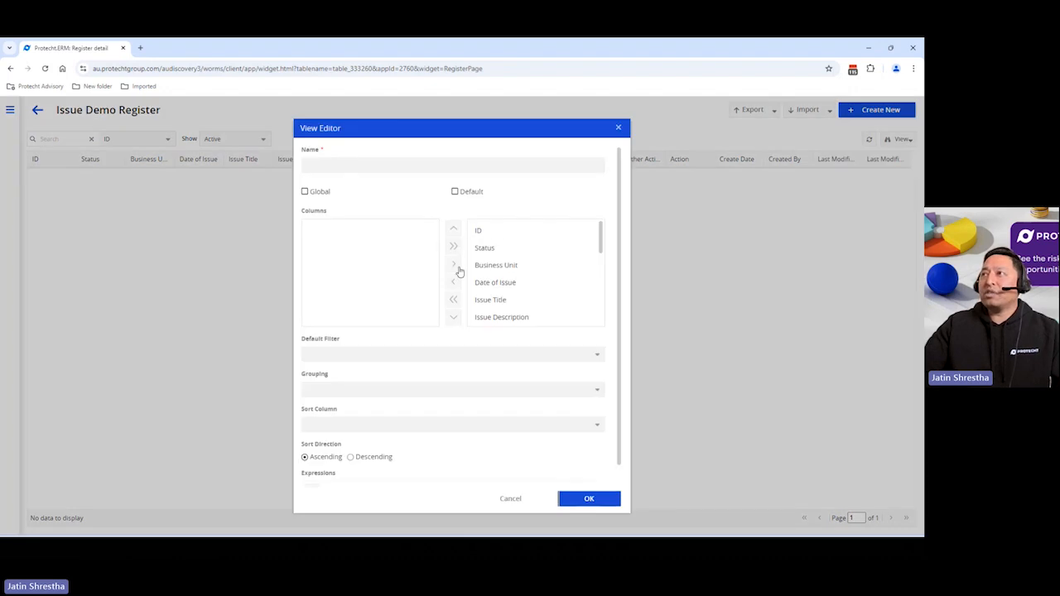
click(452, 299)
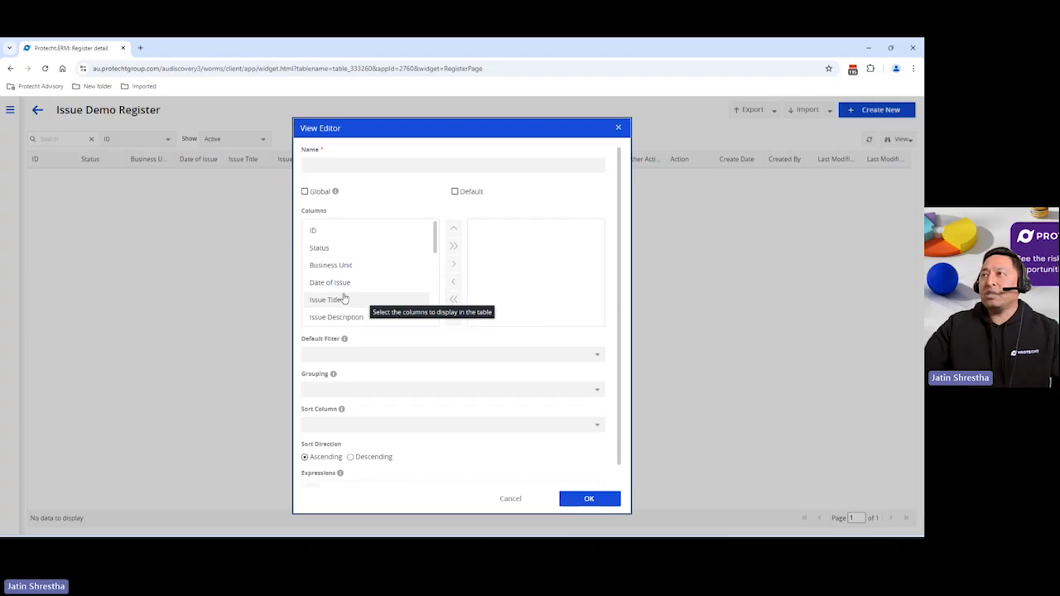
click(347, 266)
click(454, 265)
click(356, 266)
click(449, 266)
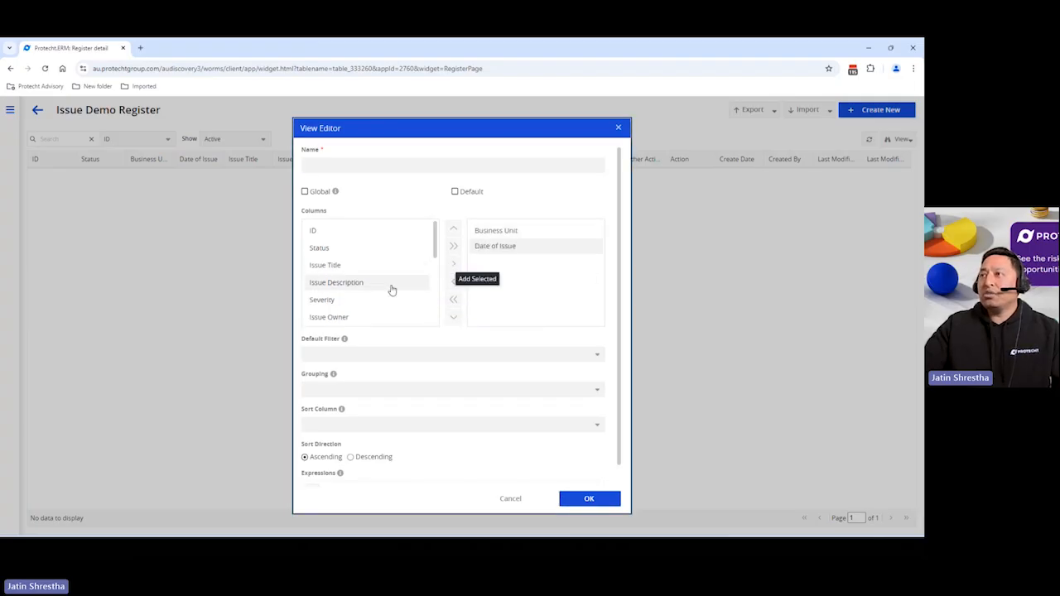
click(352, 266)
click(451, 266)
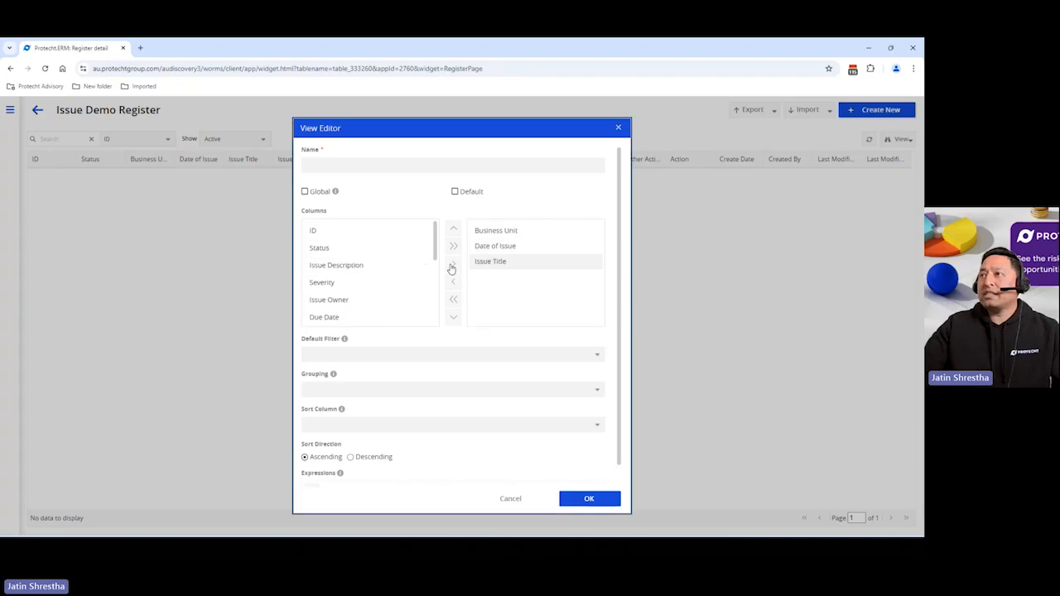
click(362, 284)
click(452, 265)
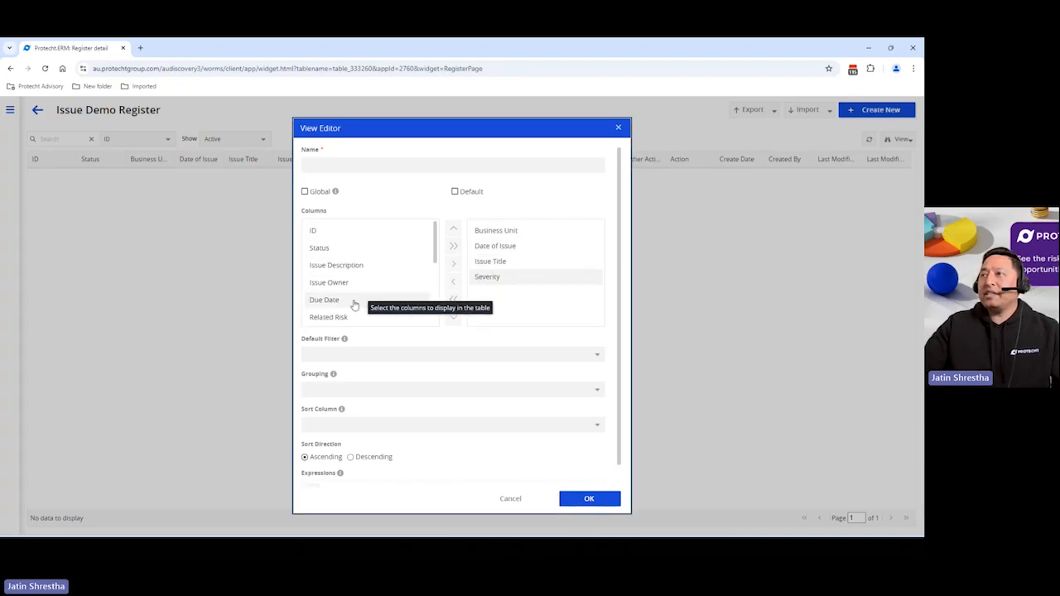
scroll(373, 298, down, 2)
scroll(381, 295, up, 1)
scroll(377, 292, down, 1)
click(378, 273)
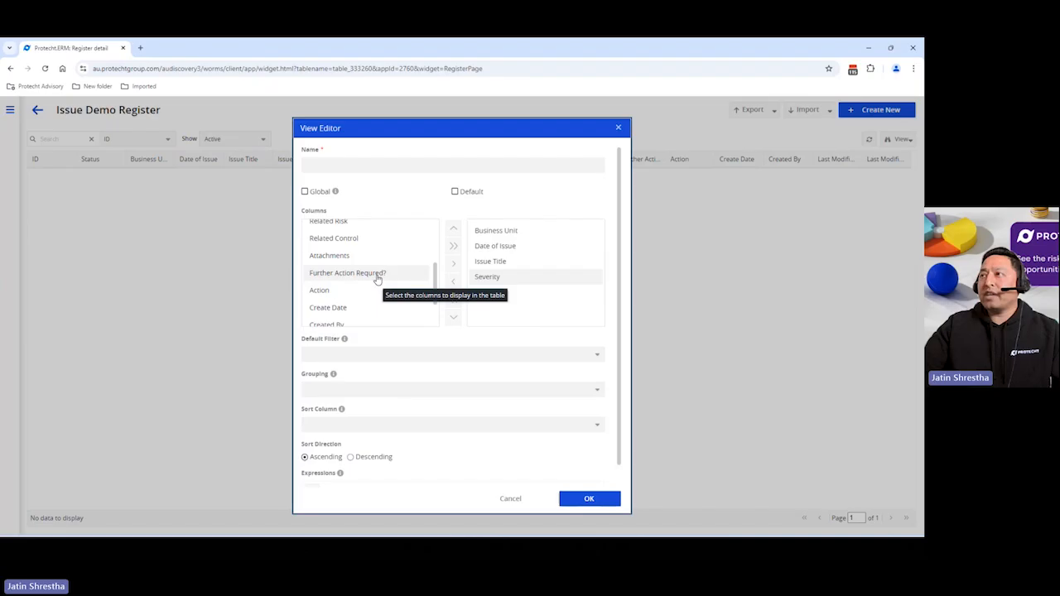
click(456, 267)
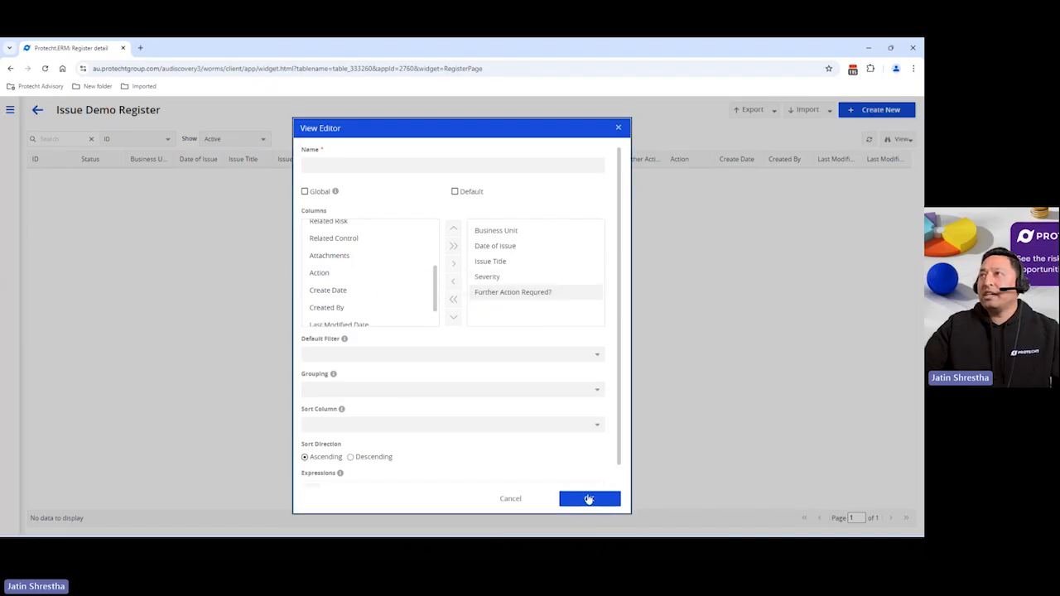
Name the view Issues View, make it global and default, and save it
click(365, 166)
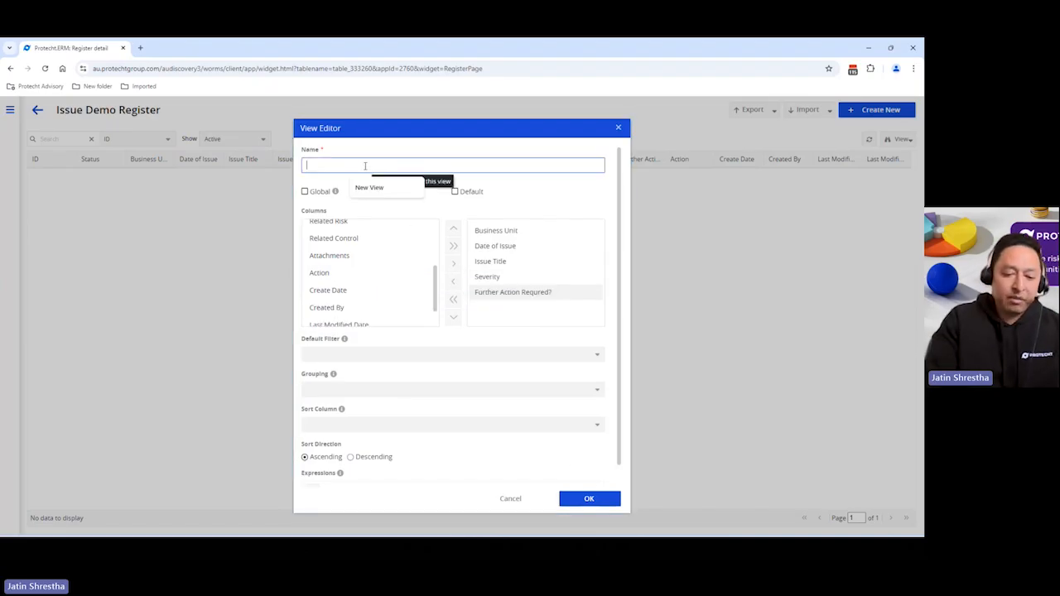
text(Issues View)
click(305, 191)
click(455, 191)
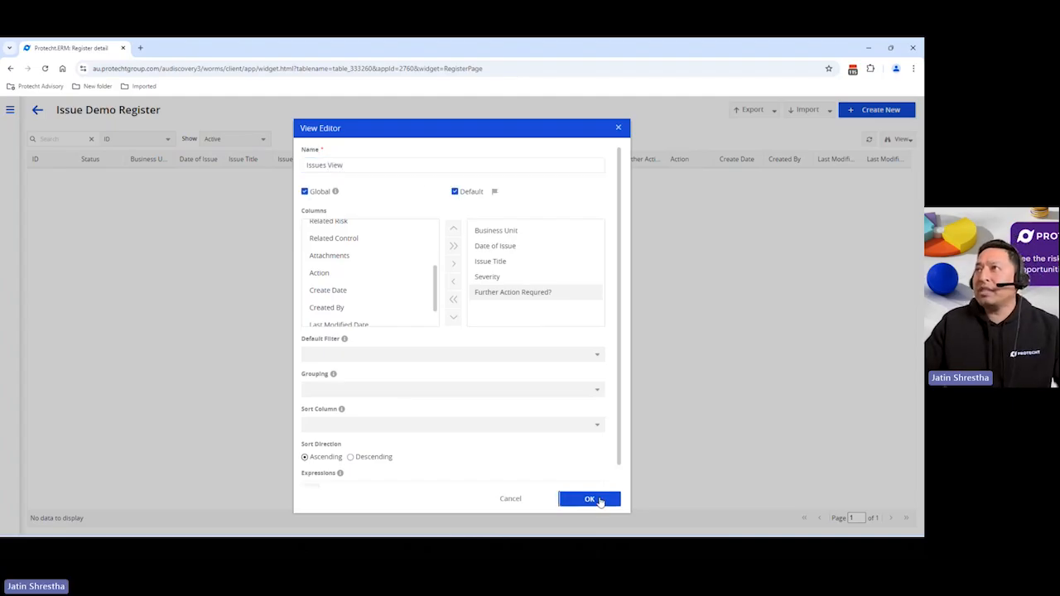
click(600, 501)
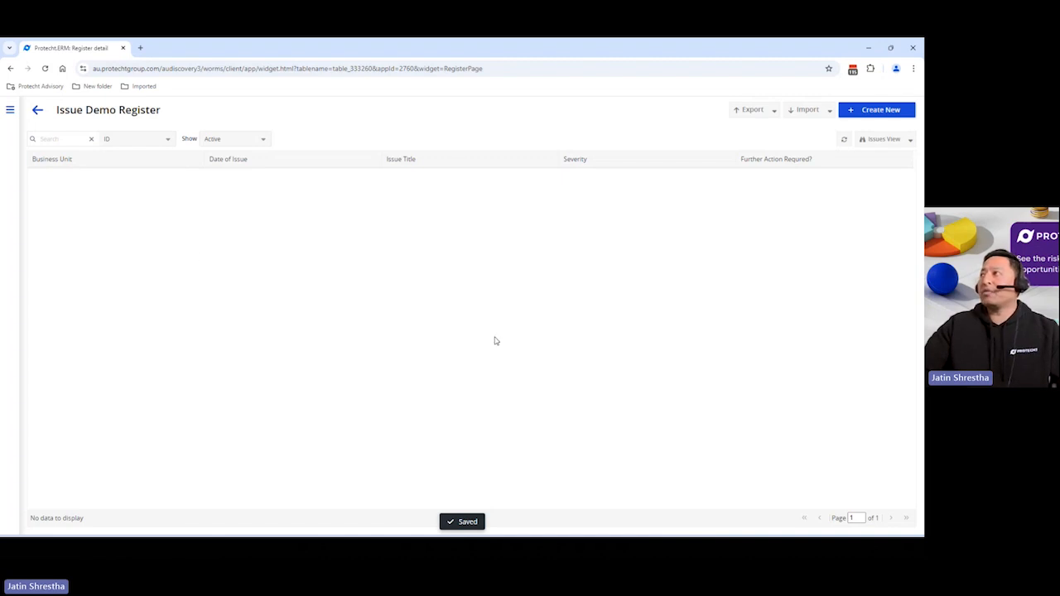
Preview a new Issue Demo Register record form and return to the register list
click(863, 111)
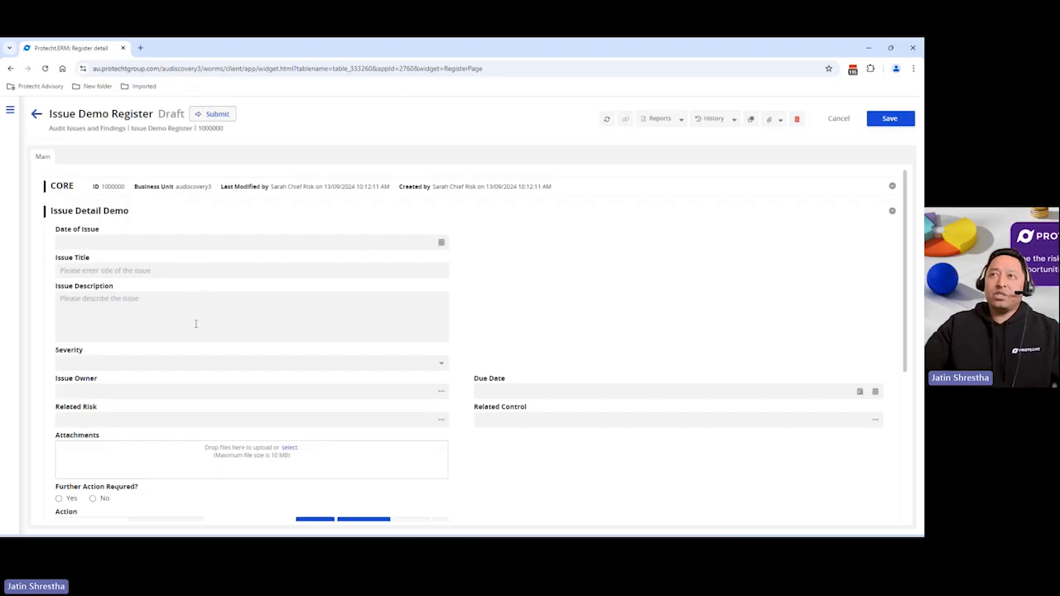
scroll(195, 324, down, 2)
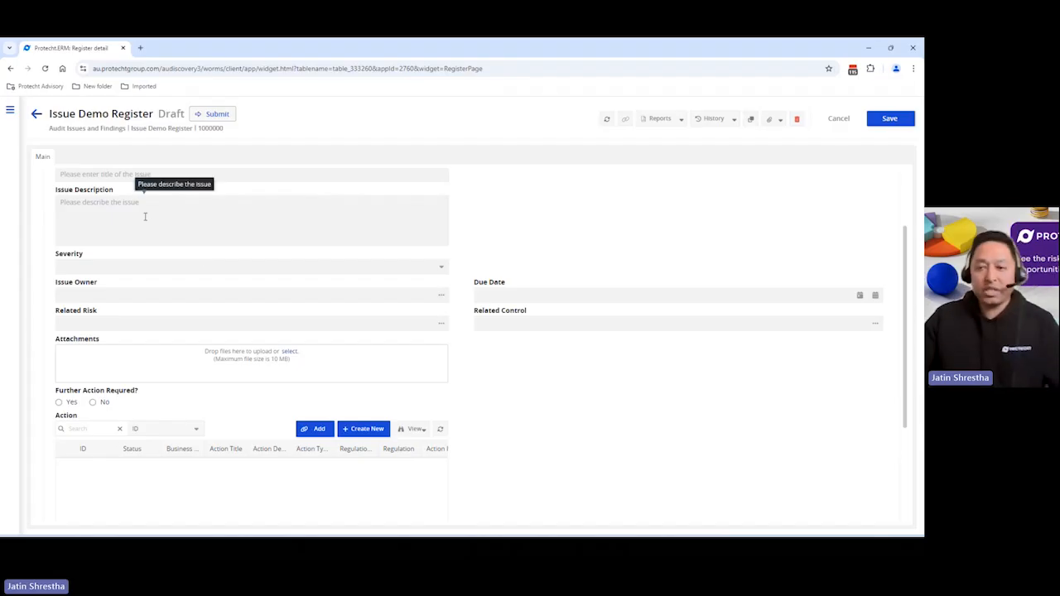
click(36, 113)
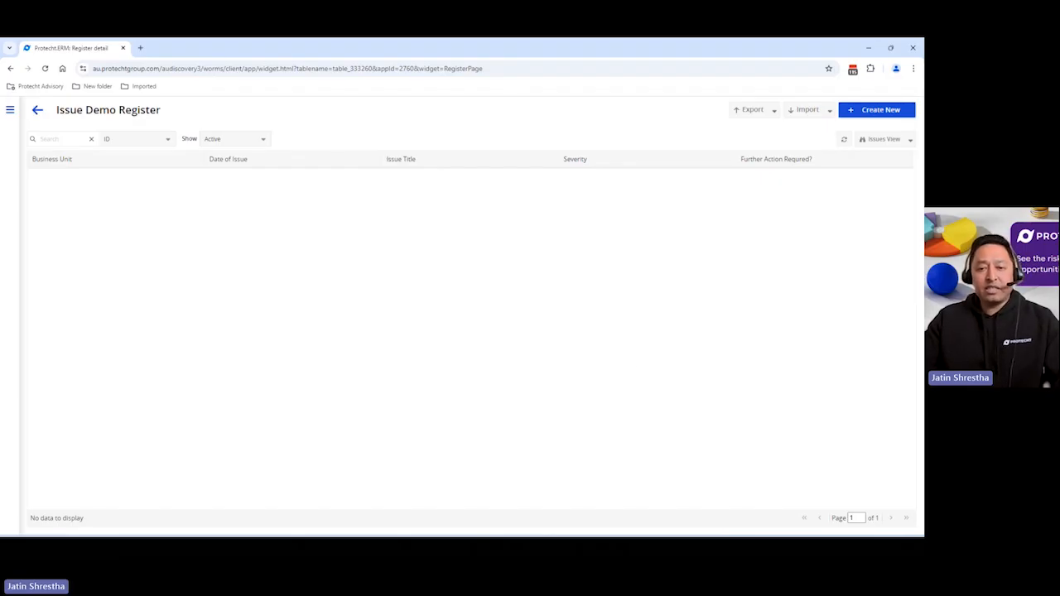
Load Demo_Issue_Register_template.csv for import, allowing empty required fields, suppressing notifications, matching by internal ID and not forcing initial state
click(806, 116)
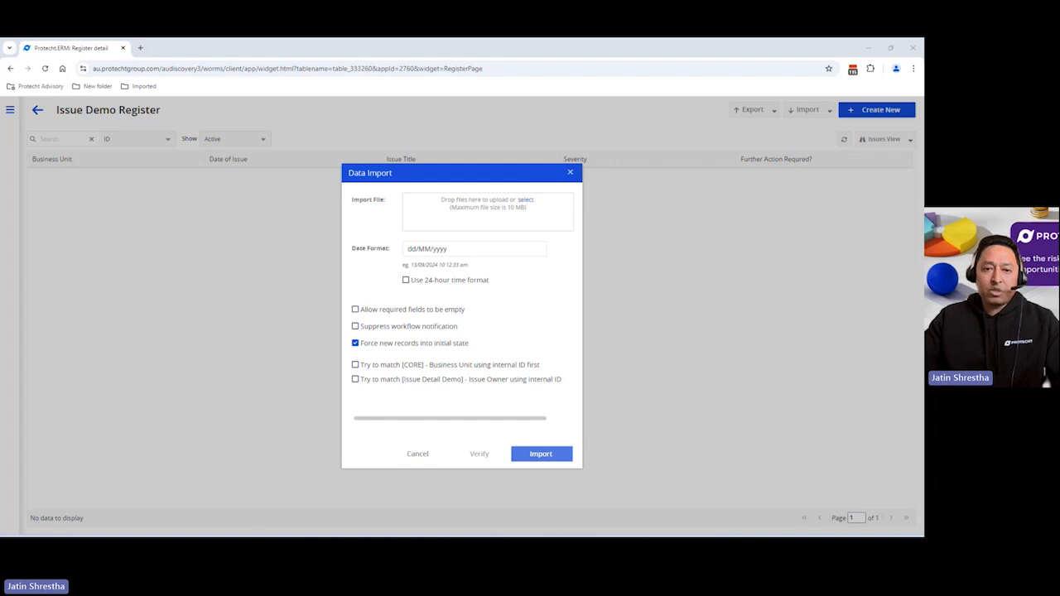
drag(207, 290, 478, 209)
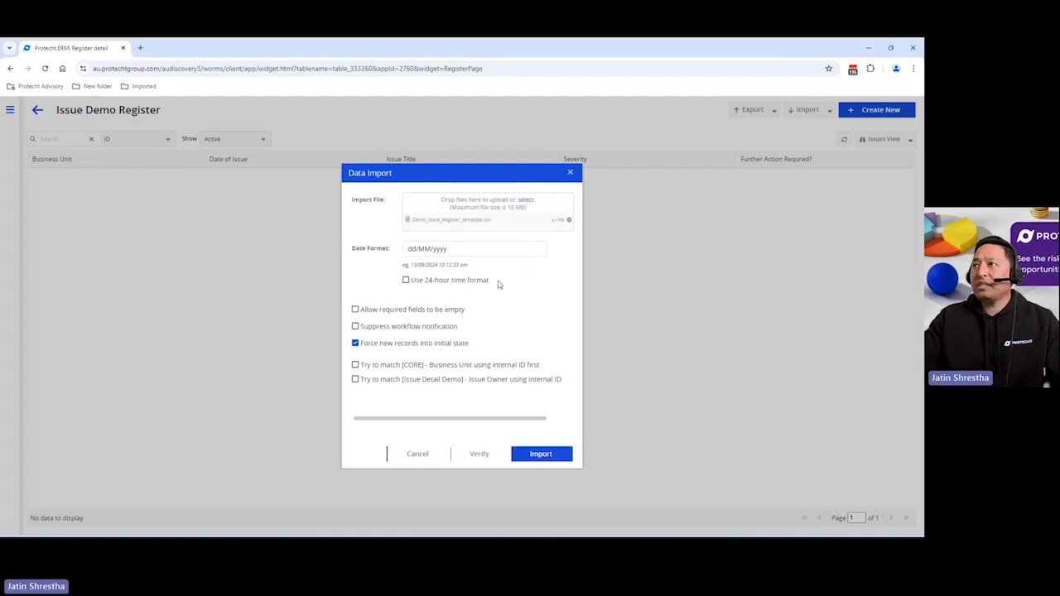
click(356, 343)
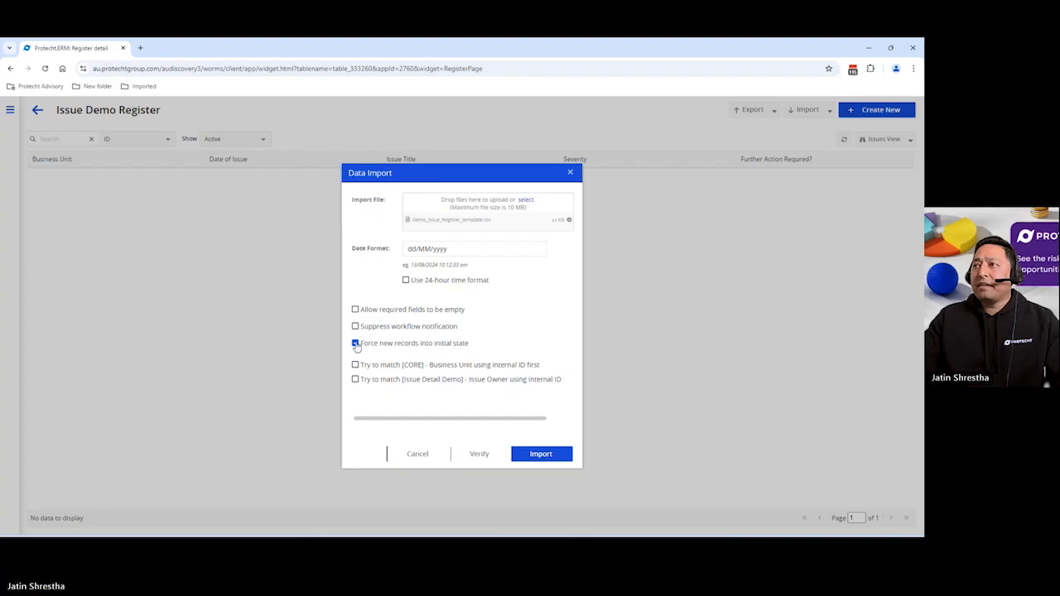
click(355, 309)
click(356, 327)
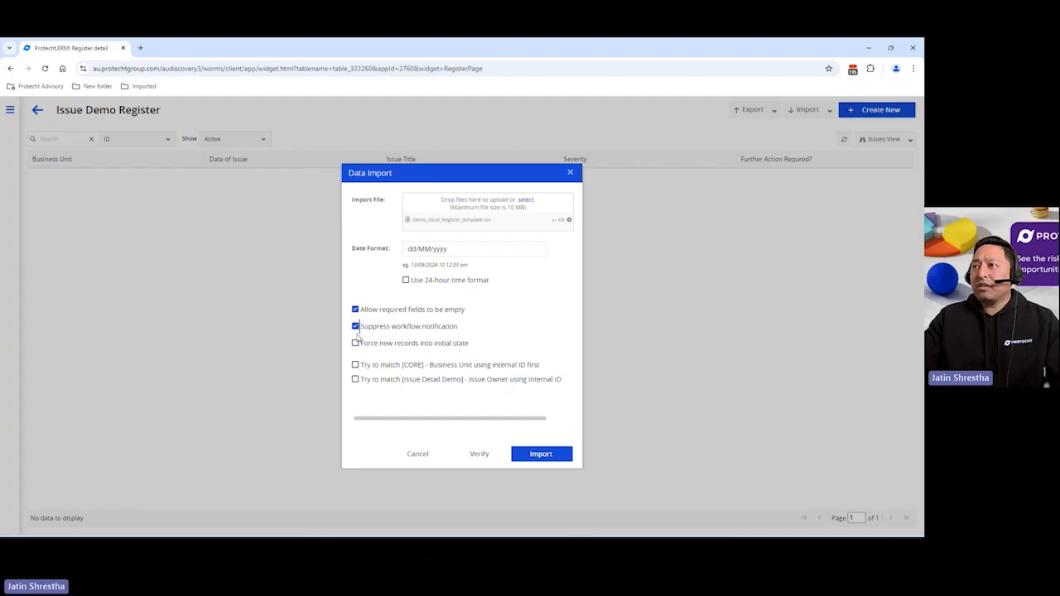
click(355, 366)
click(355, 380)
Verify the import file and import its records into the Issue Demo Register
click(484, 455)
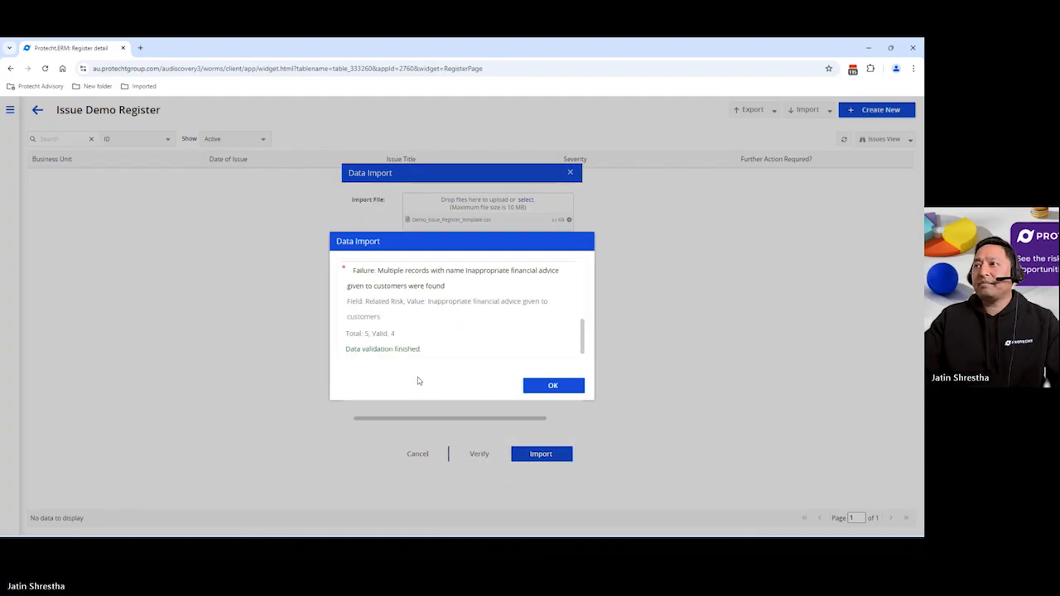
click(534, 386)
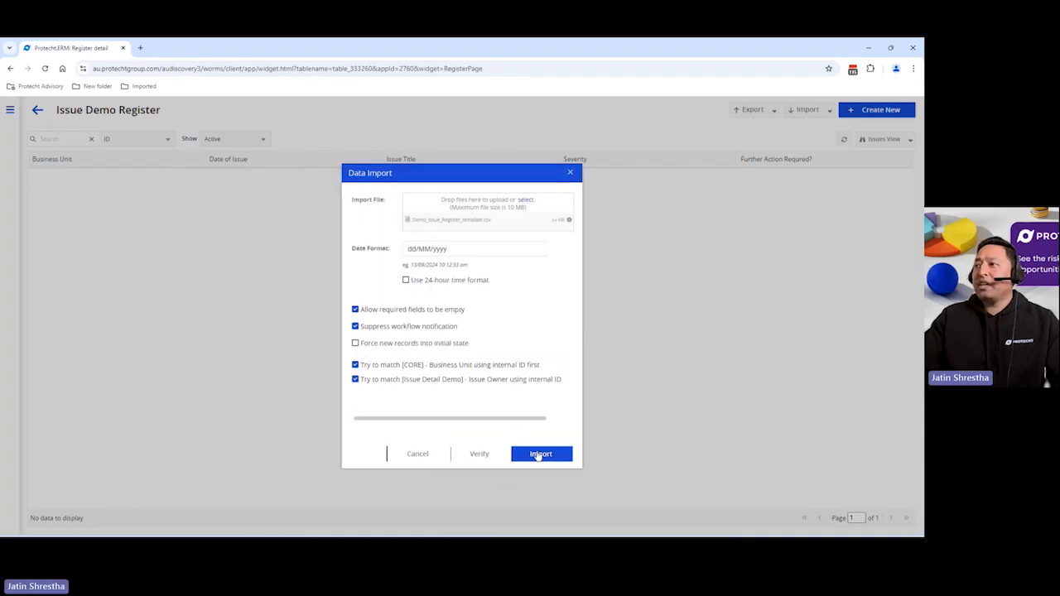
click(539, 455)
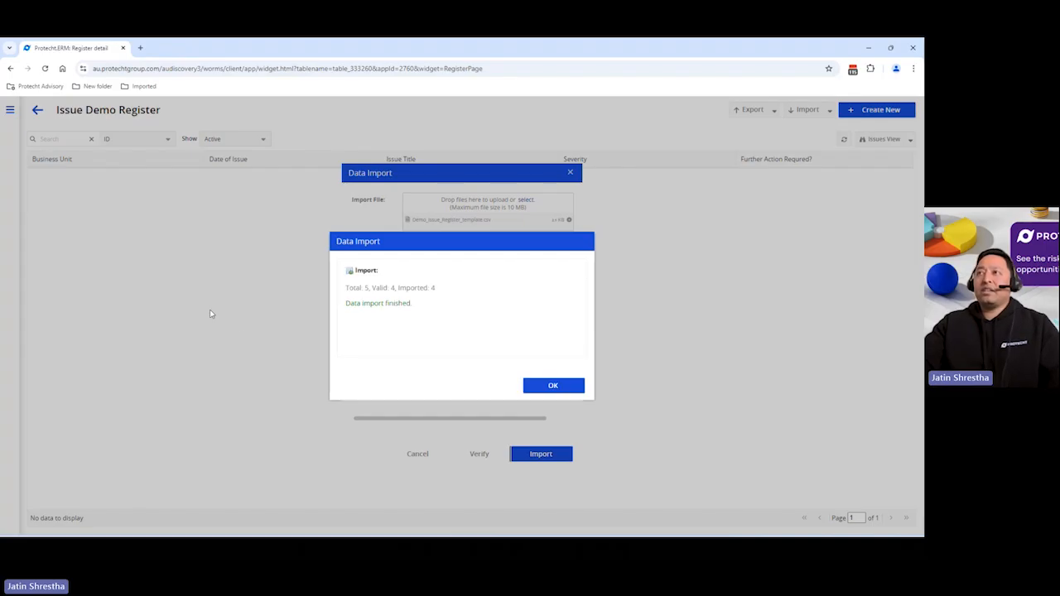
click(558, 386)
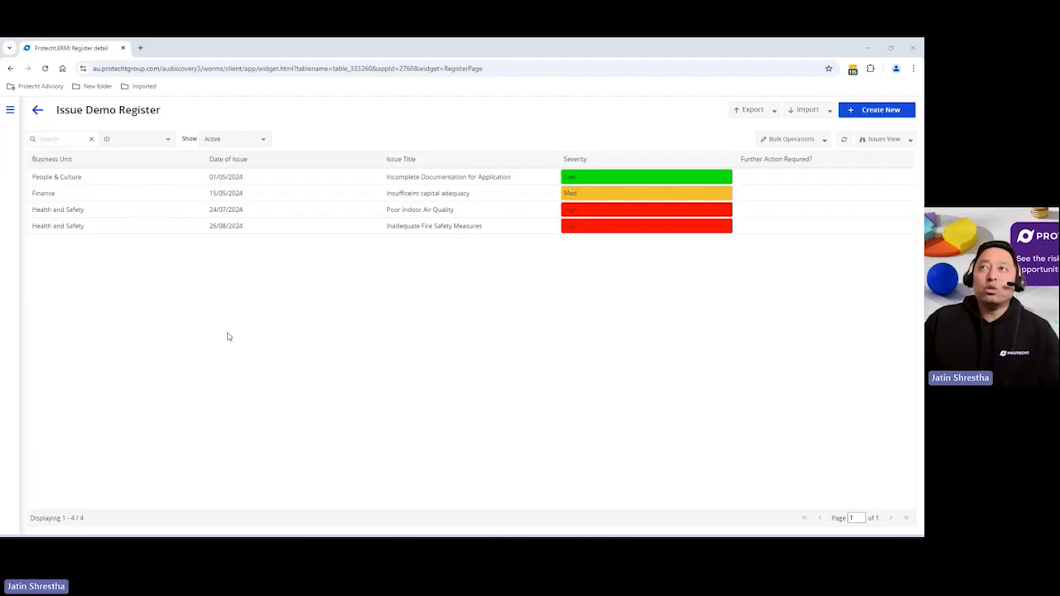
Open the Workflows page from the System section of the navigation menu
click(10, 110)
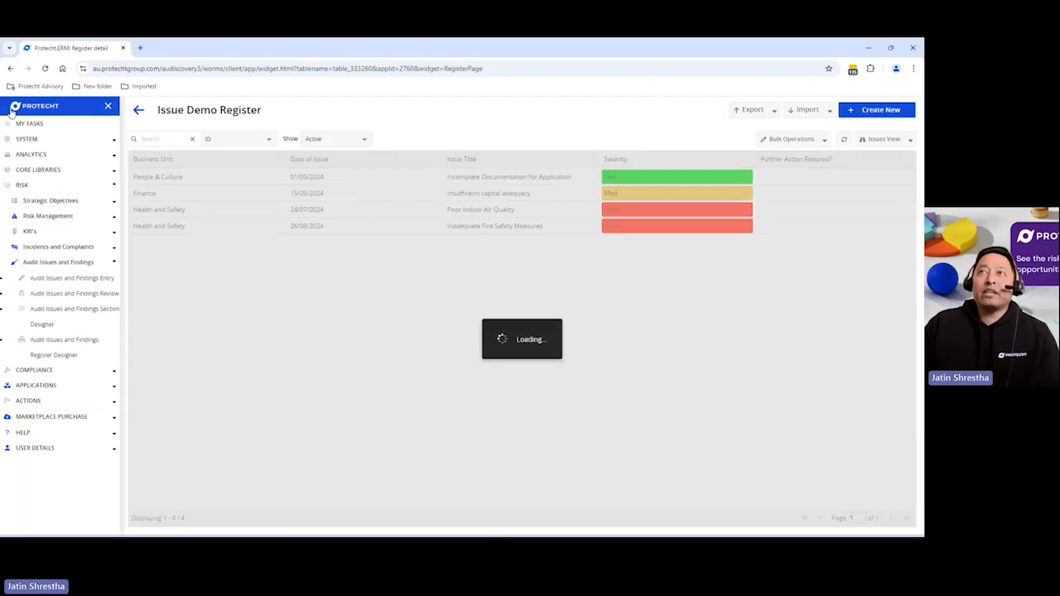
click(28, 140)
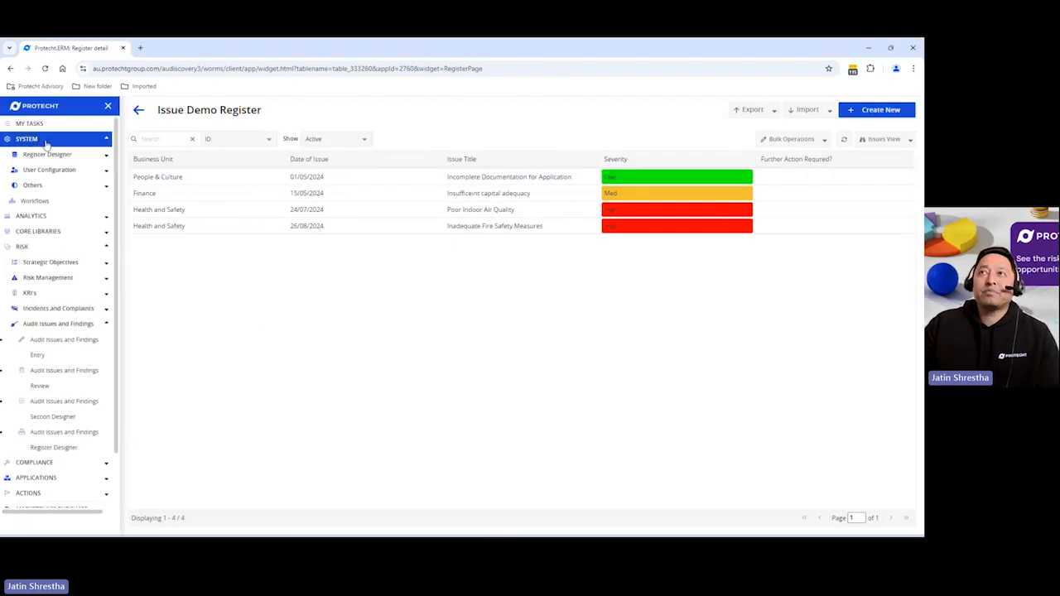
click(36, 201)
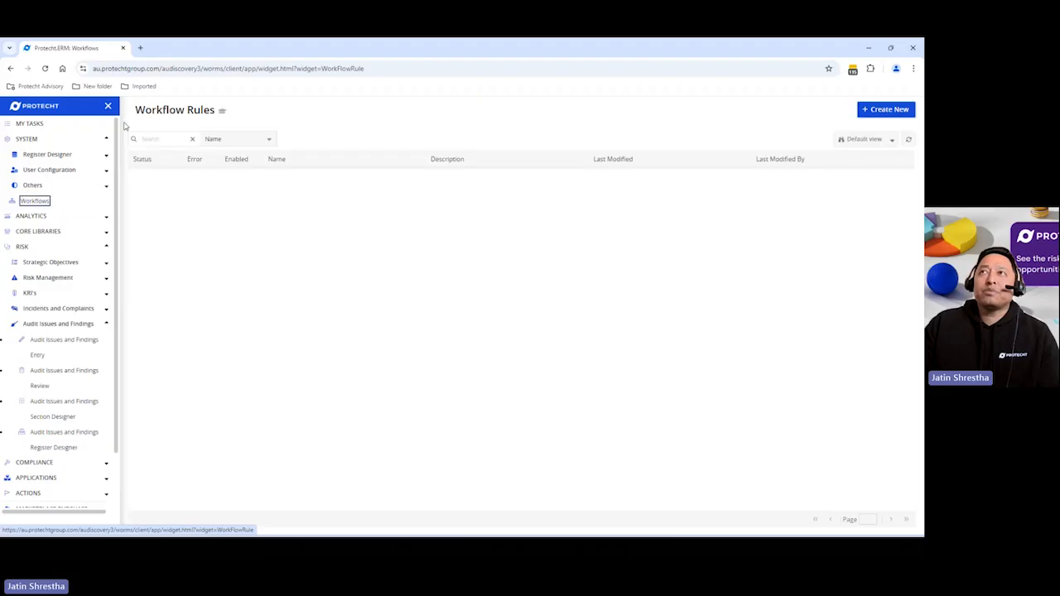
Start the interactive Create a Workflow Rule walkthrough from the Workflow Rules help
click(109, 108)
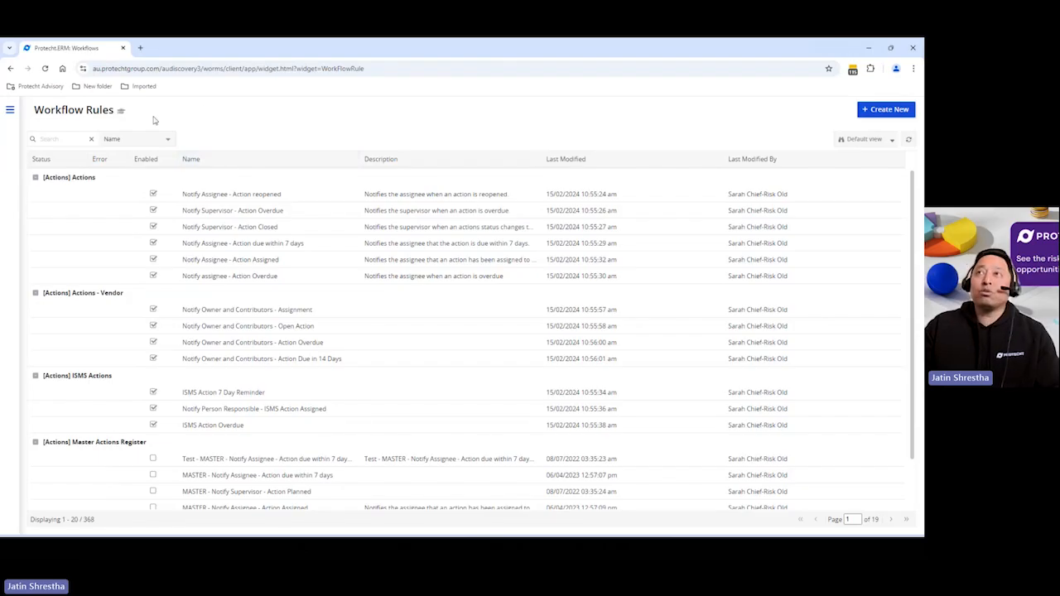
click(121, 111)
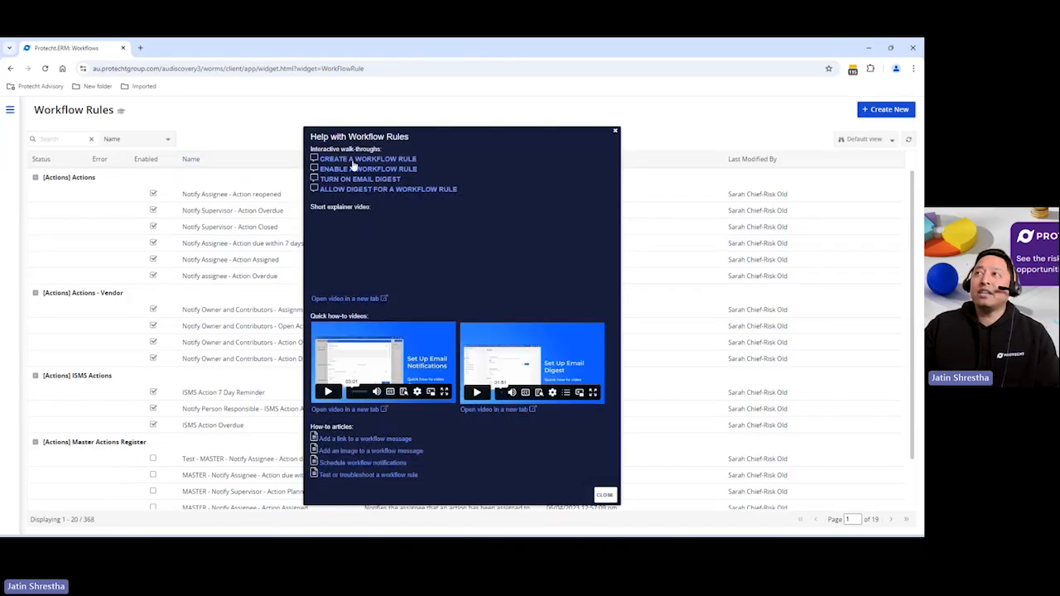
click(354, 160)
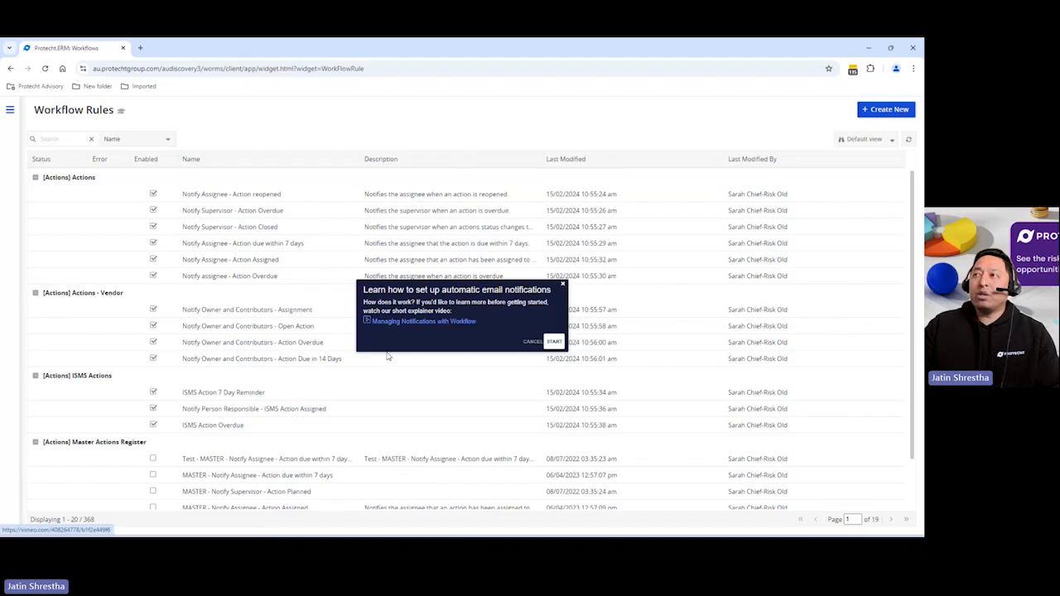
click(553, 342)
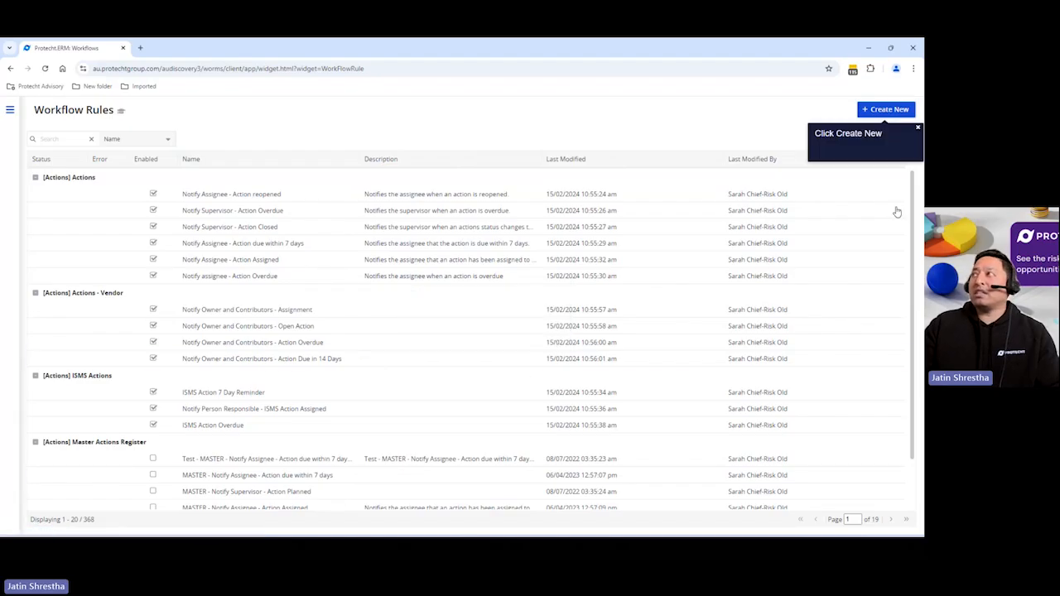
Create a new workflow rule named New issue notification with high severity
click(883, 112)
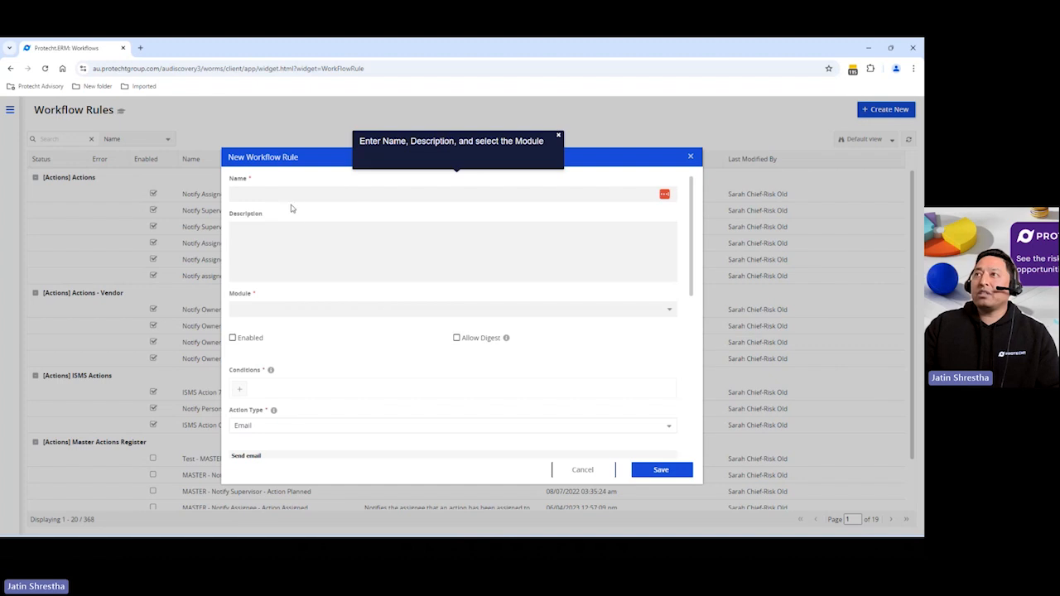
click(284, 194)
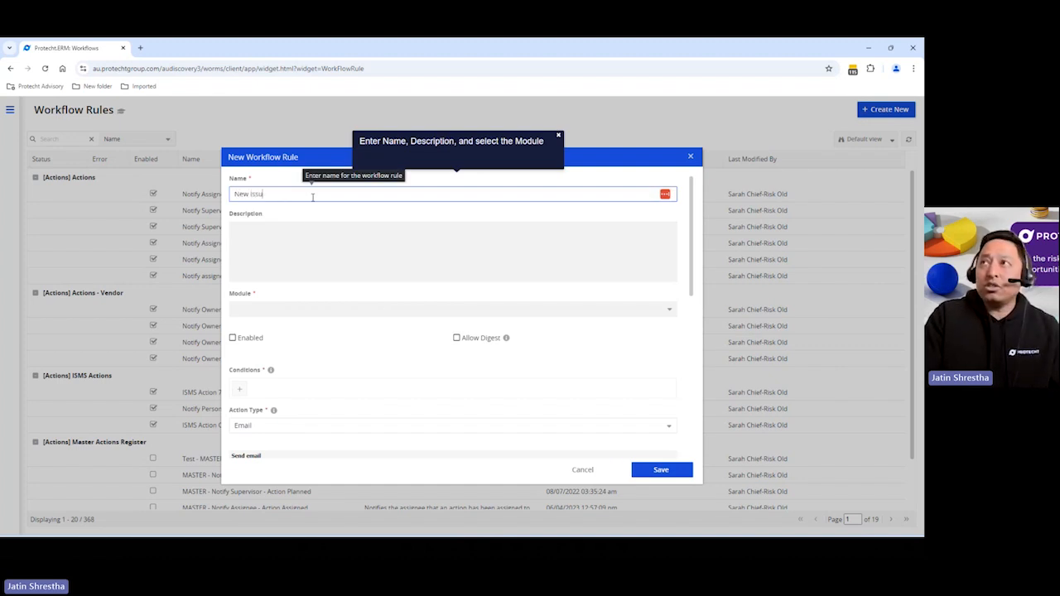
text(New issue no)
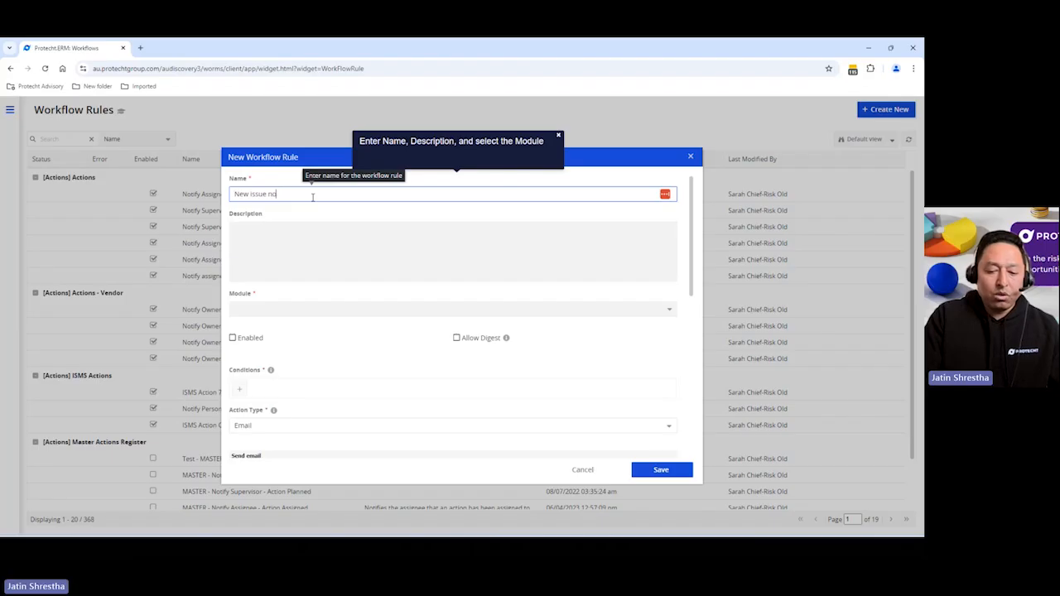
text(tification with high severity)
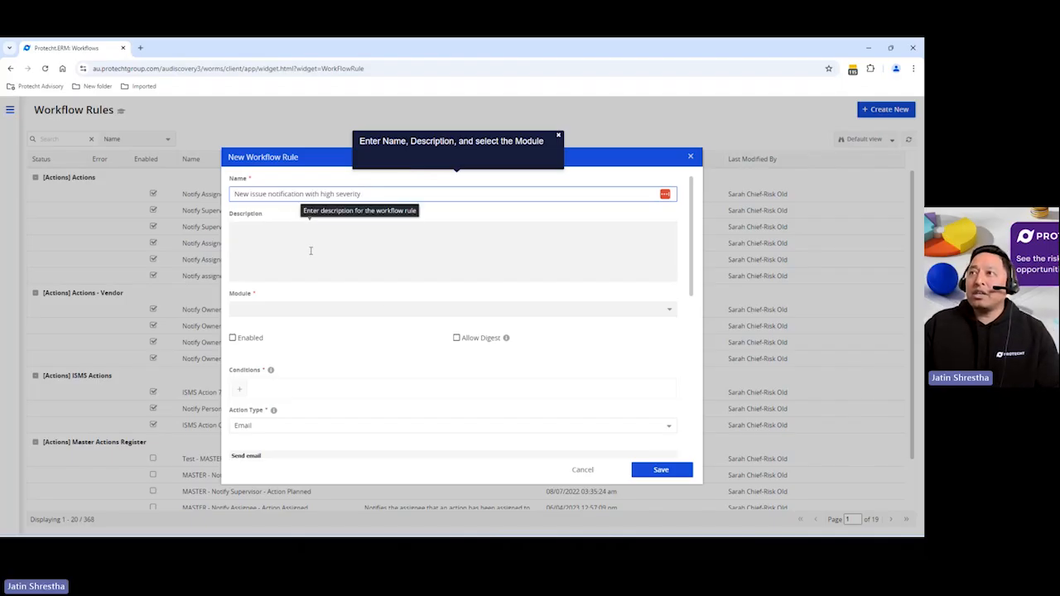
Set the rule's module to Issue Demo Register and mark the rule as enabled
click(535, 307)
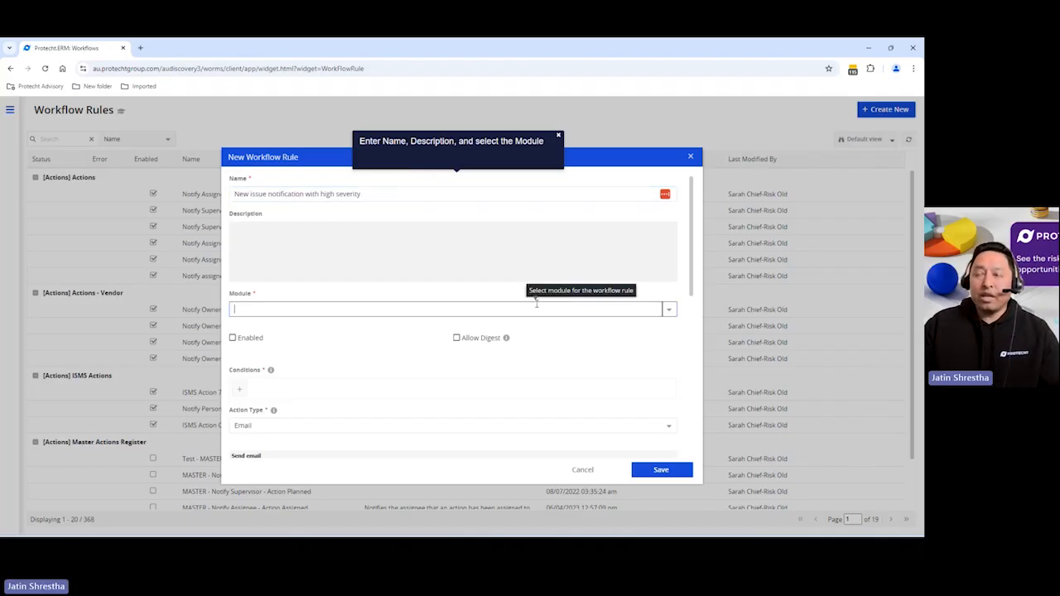
text(issue)
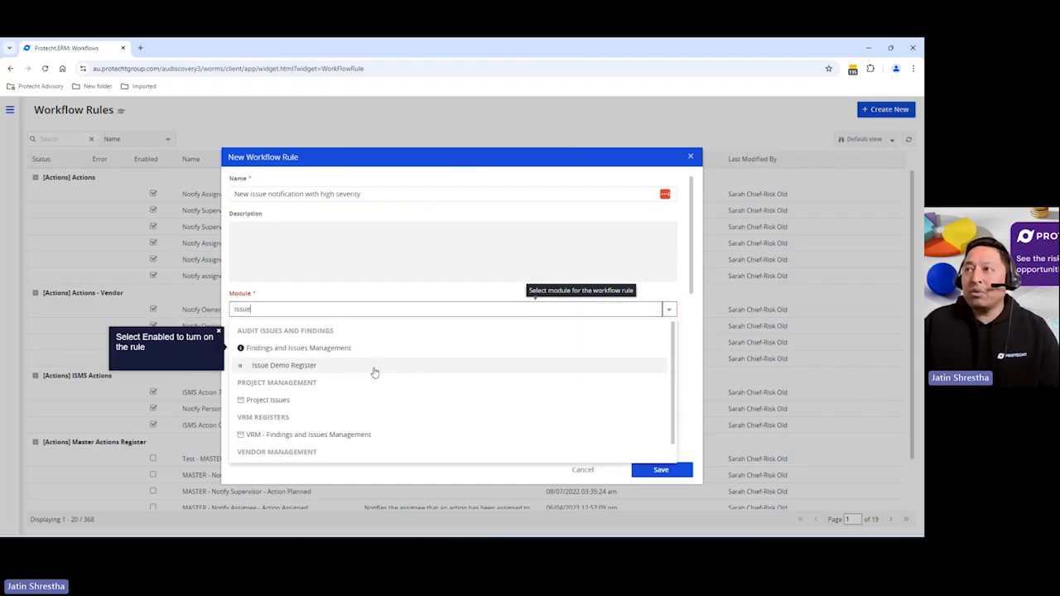
click(309, 367)
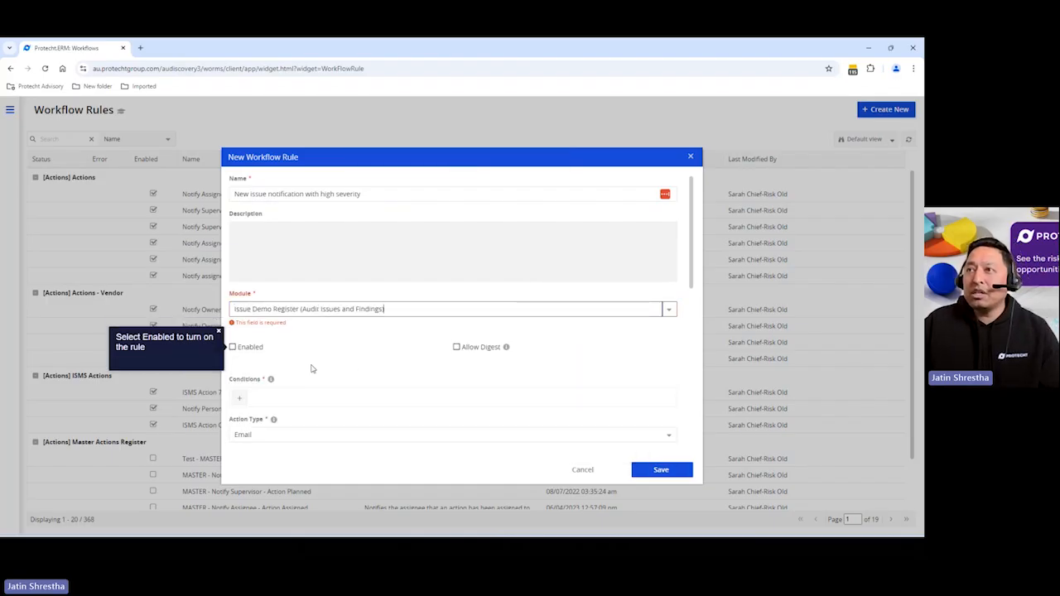
click(233, 338)
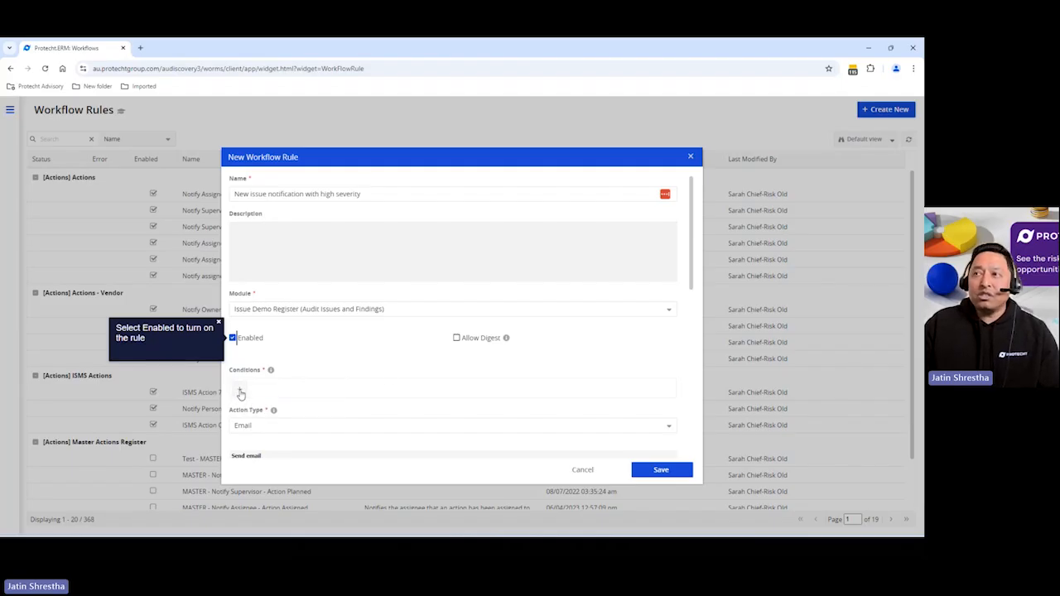
Add a condition triggering when Issue Detail Demo's Date of Issue is Updated
click(240, 393)
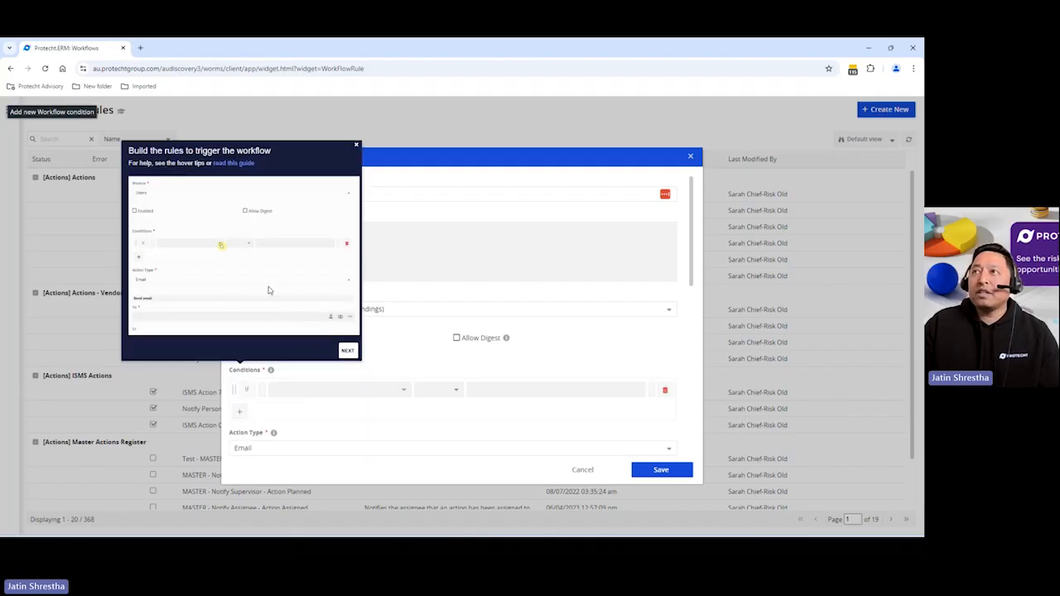
click(347, 351)
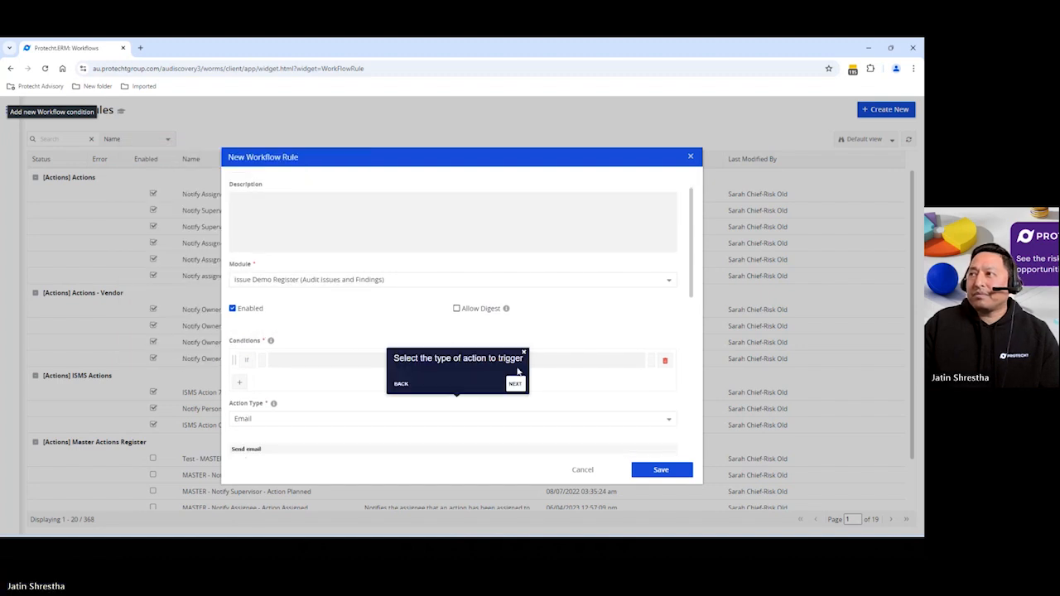
click(403, 386)
click(404, 361)
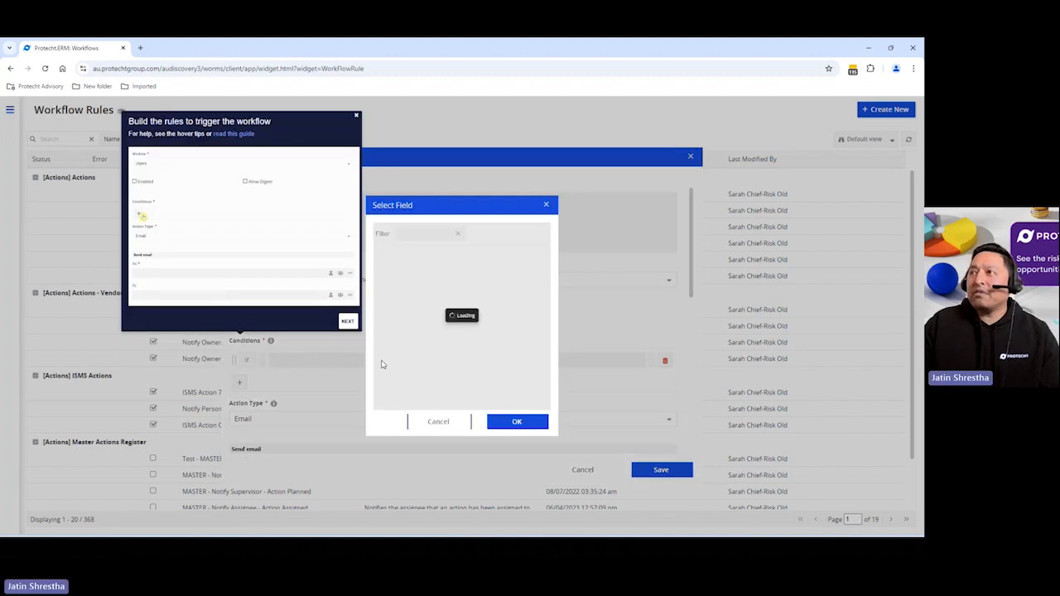
click(381, 299)
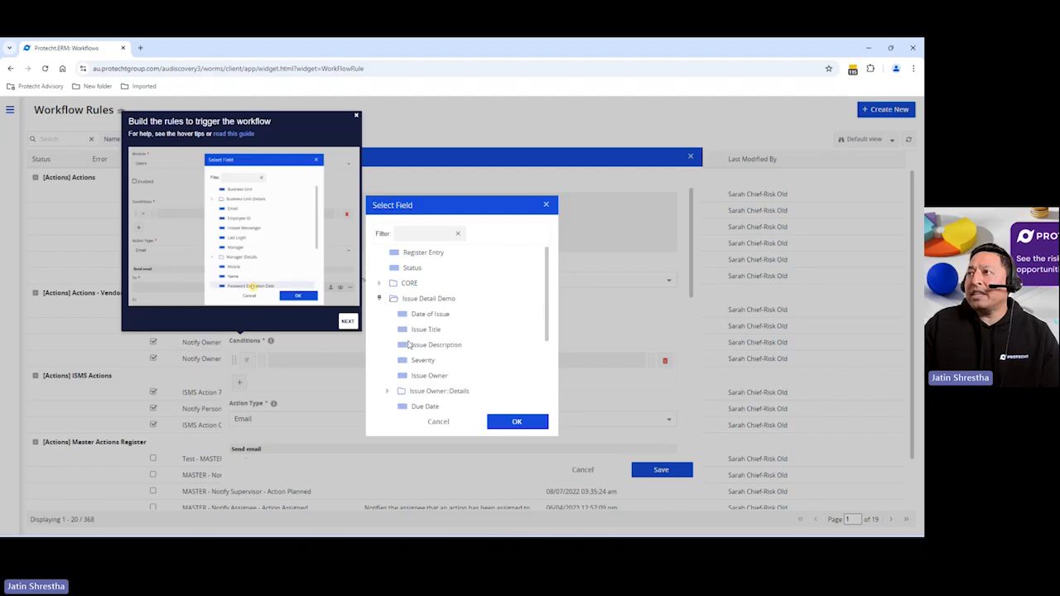
click(429, 315)
click(517, 421)
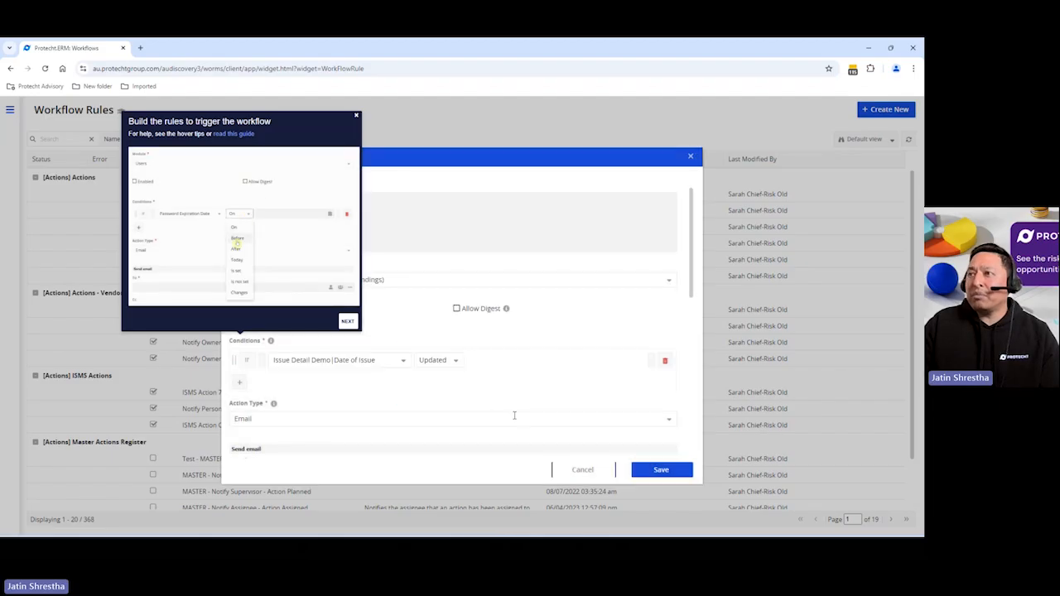
Add a second condition requiring Issue Detail Demo's Severity to equal High
click(241, 383)
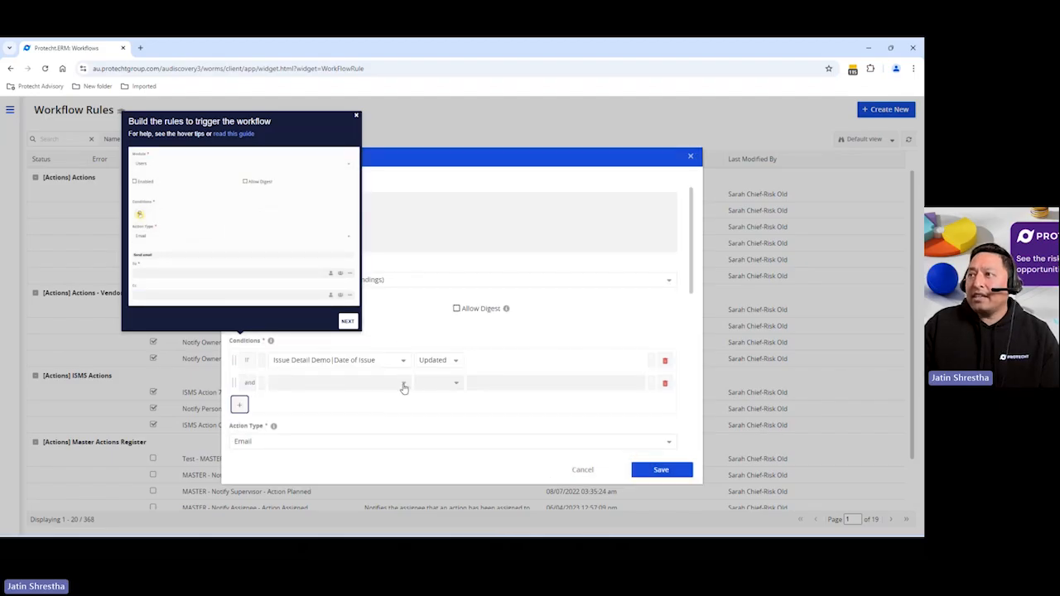
click(404, 384)
click(380, 299)
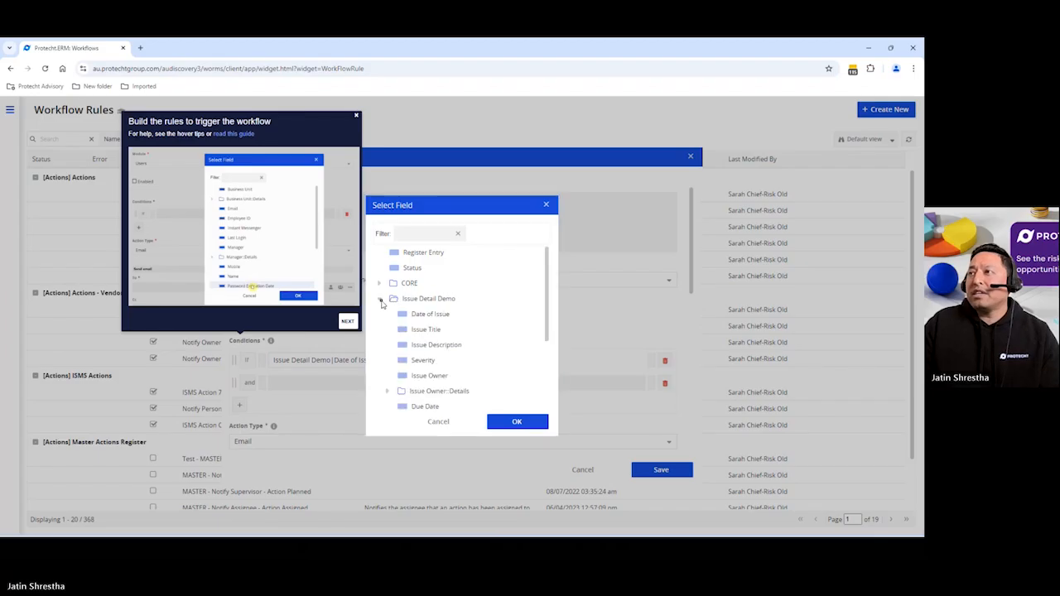
click(418, 360)
click(494, 424)
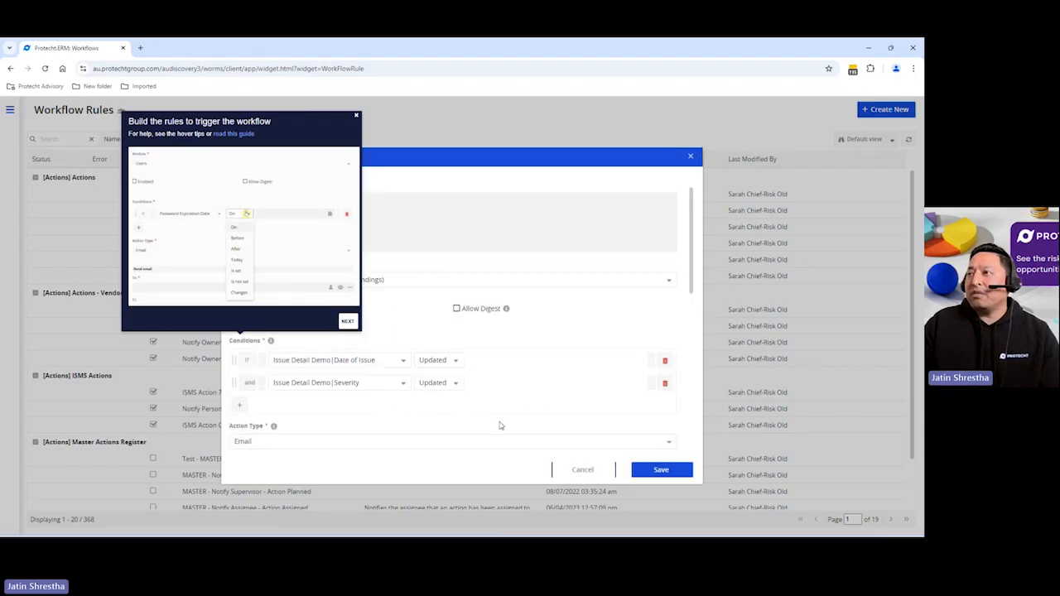
click(457, 383)
click(434, 422)
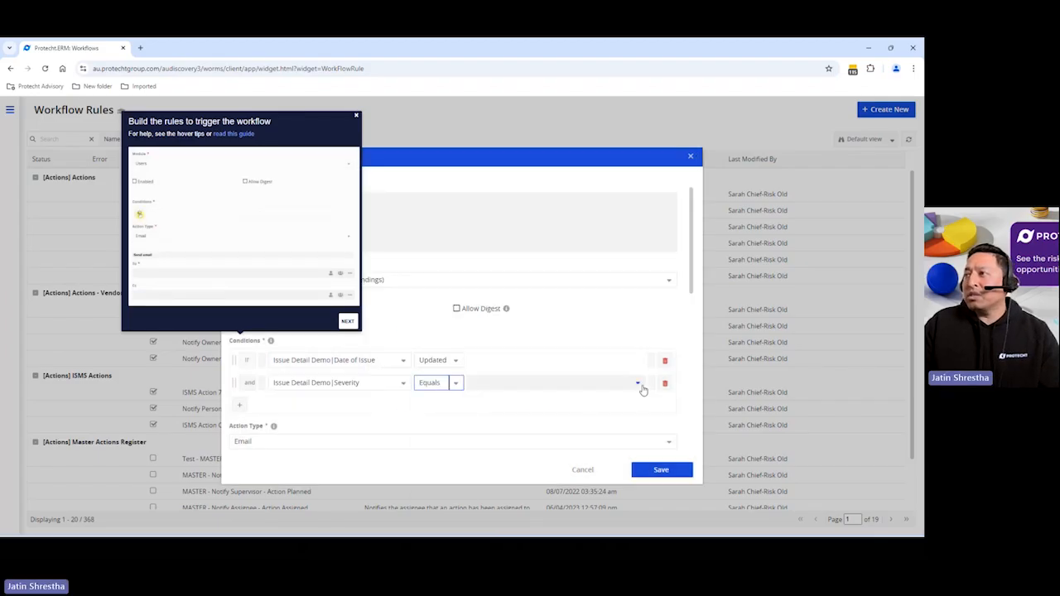
click(637, 384)
click(481, 439)
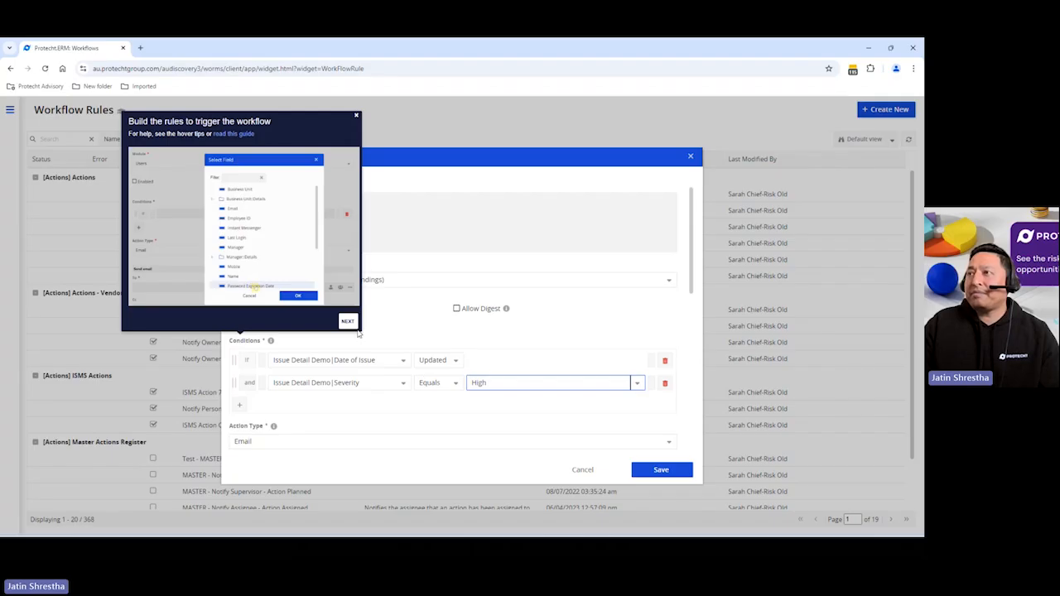
Review the available action types, keeping Email as the action
click(348, 322)
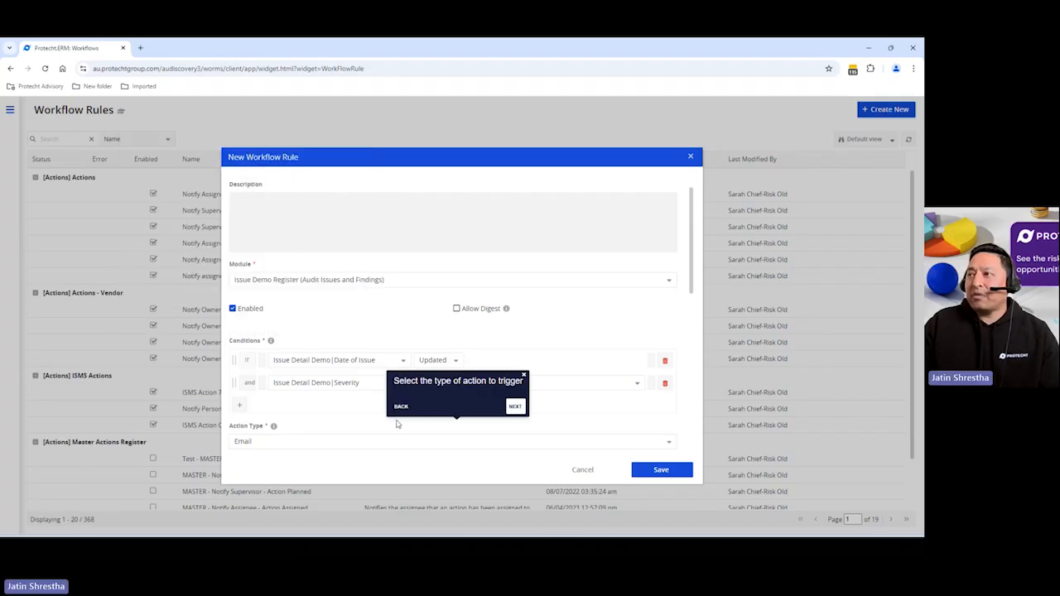
scroll(401, 424, down, 1)
click(670, 397)
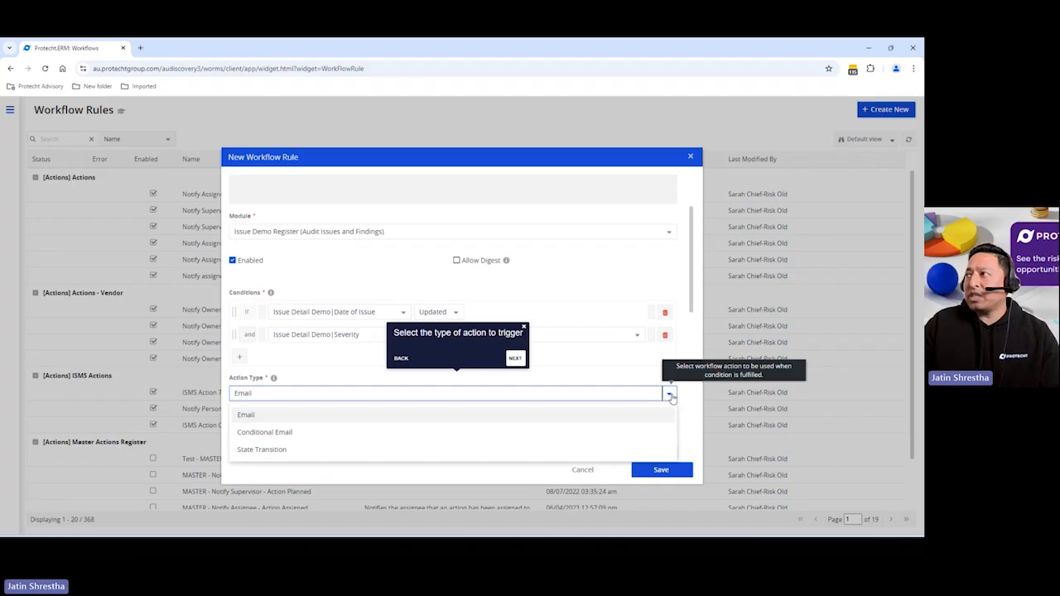
click(670, 397)
Enter the recipient's e-mail address in the email's To field
scroll(636, 390, down, 2)
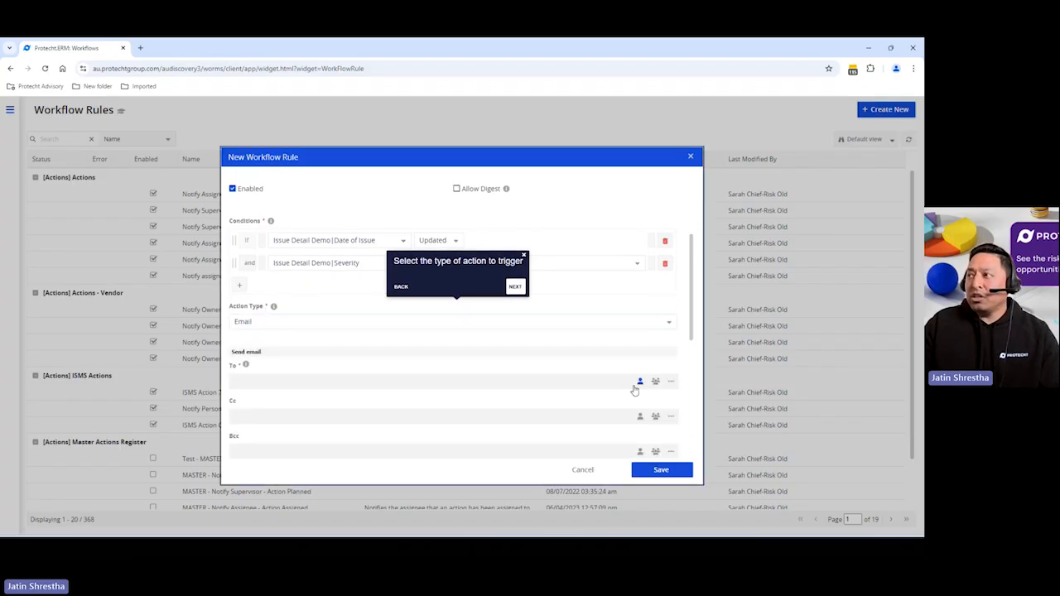
click(443, 381)
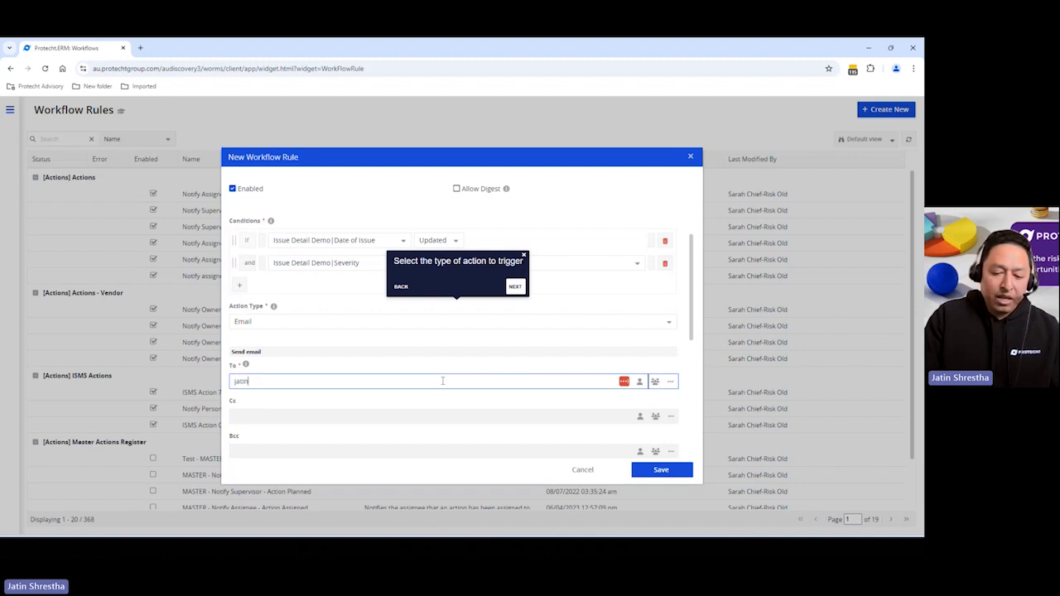
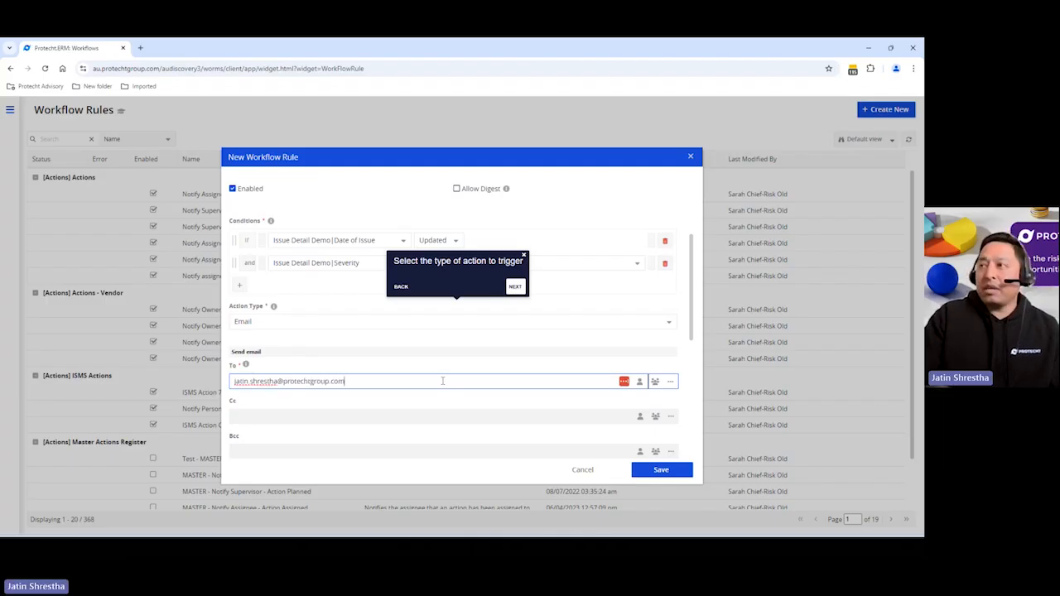
click(515, 287)
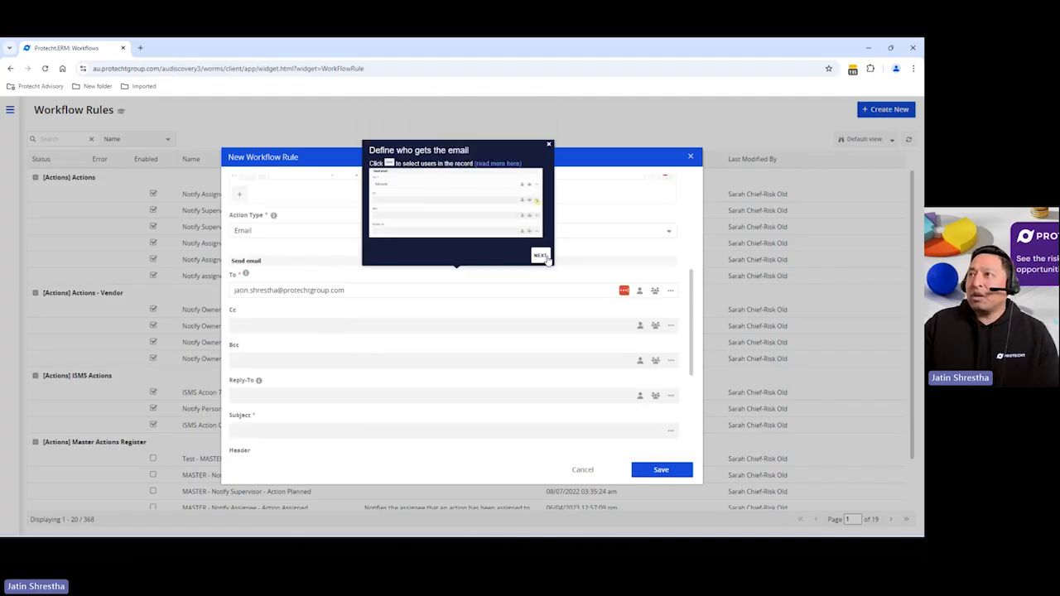
Copy the rule name and paste it as the email subject
click(545, 257)
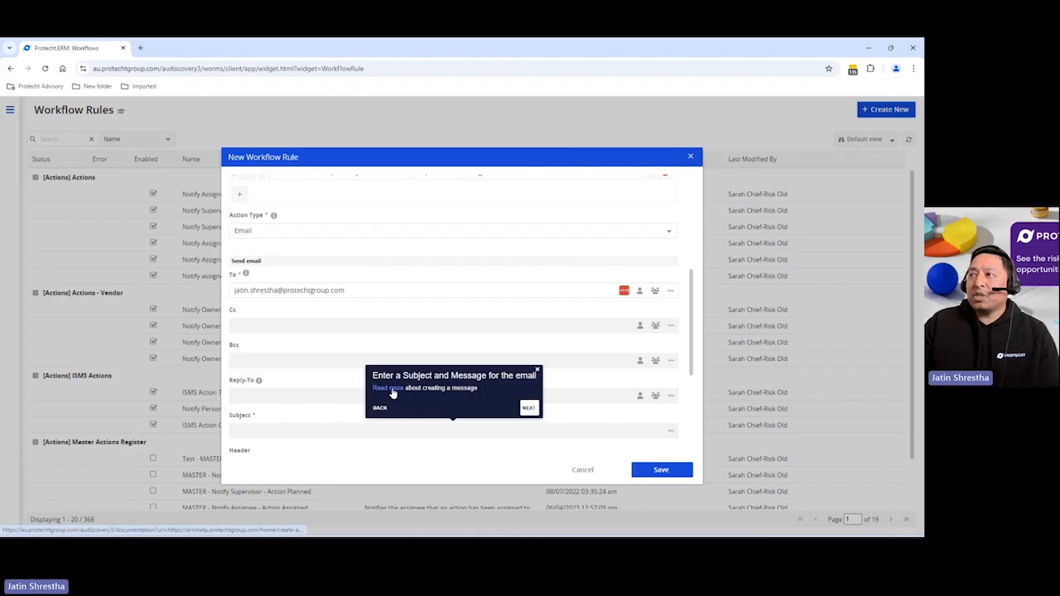
scroll(331, 286, up, 5)
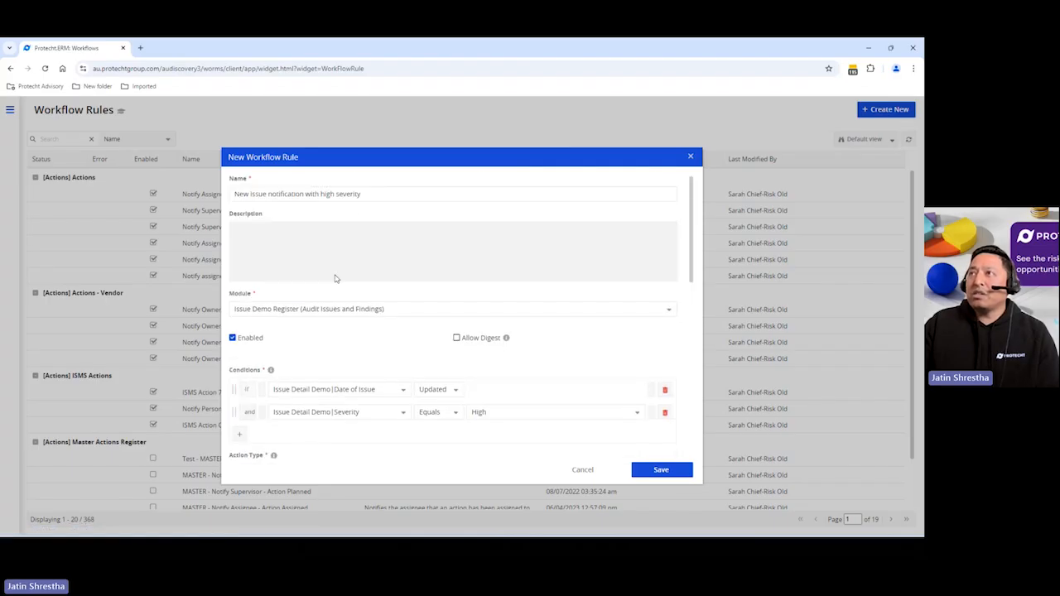
drag(367, 195, 214, 200)
key(ctrl+c)
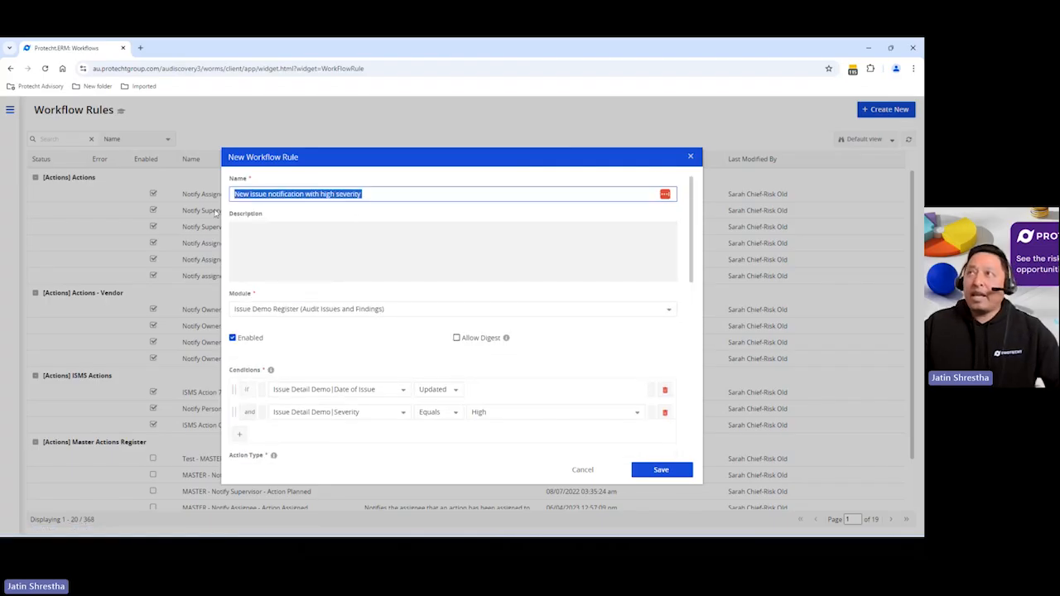
scroll(367, 313, down, 5)
click(316, 285)
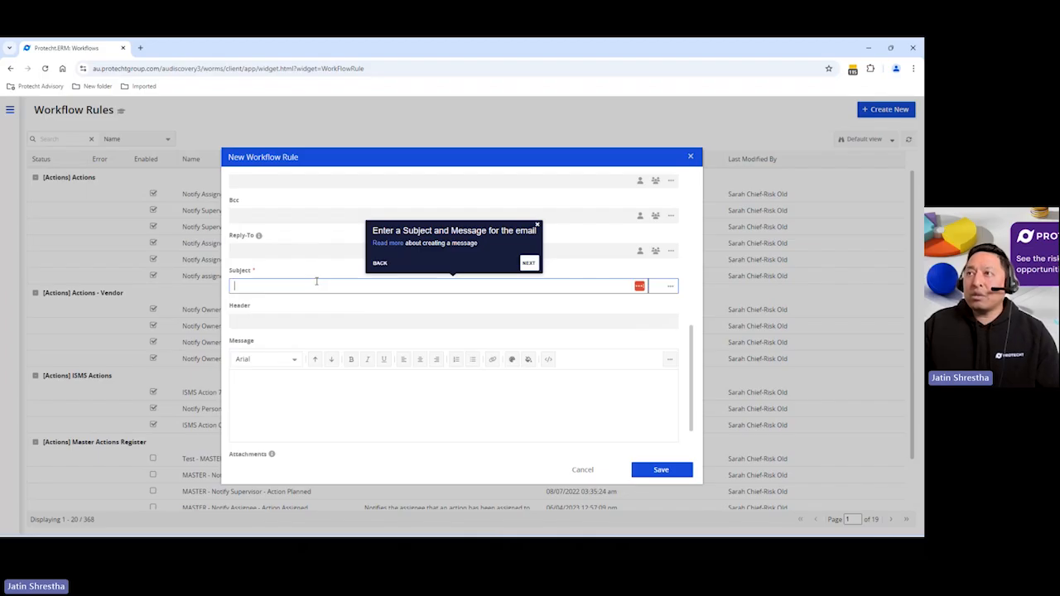
key(ctrl+v)
Start the email message with "Dear User," and paste the rule name on the next line
click(264, 383)
text(Dear User,)
key(ctrl+v)
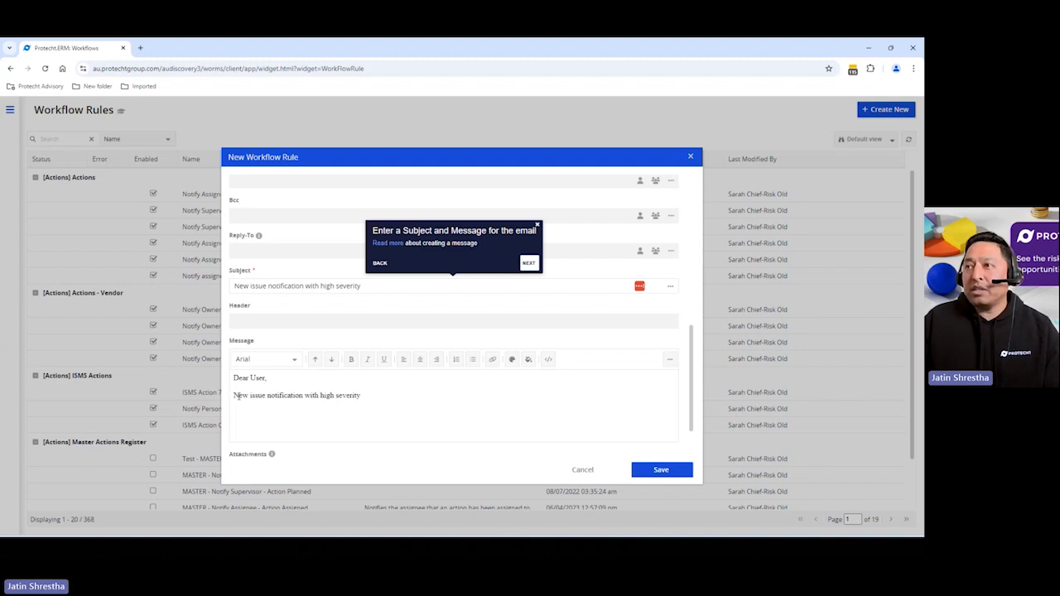
Rewrite the pasted message line to read "A new issue has been notified with high severity"
click(233, 396)
text(A)
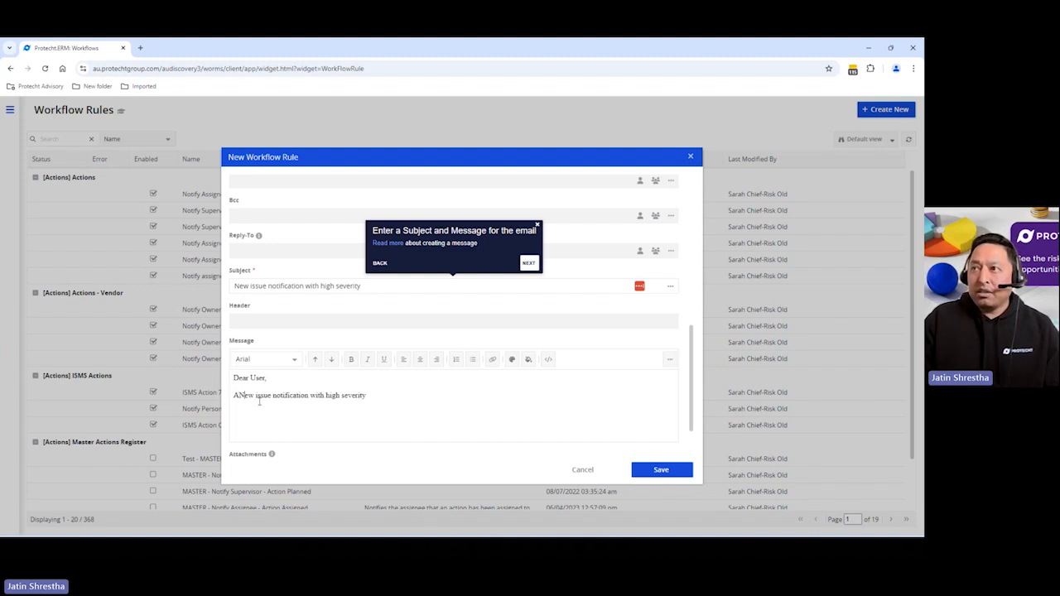
key(shift+Right)
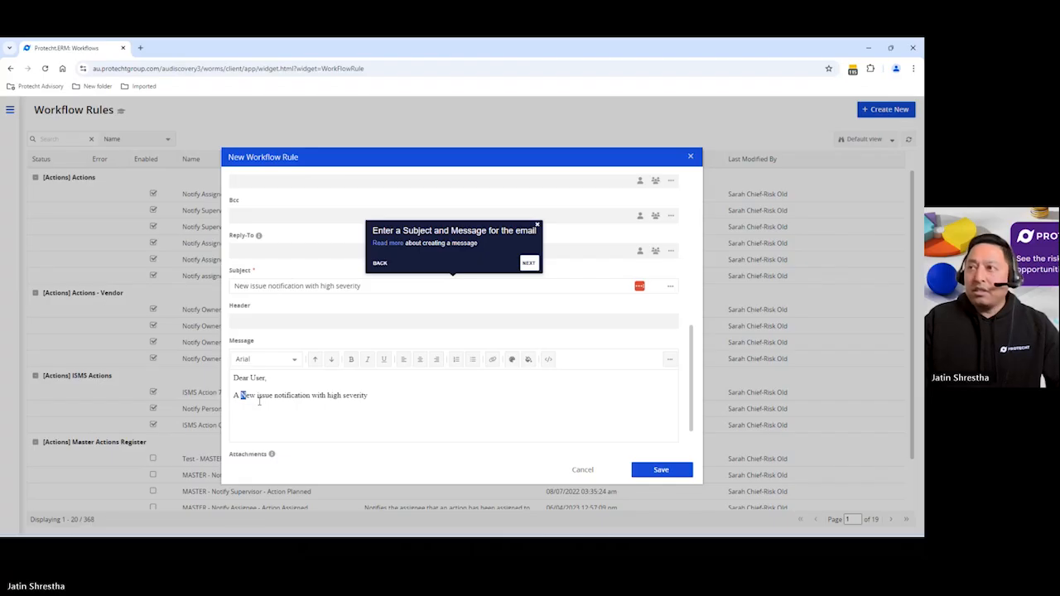
text(new issue )
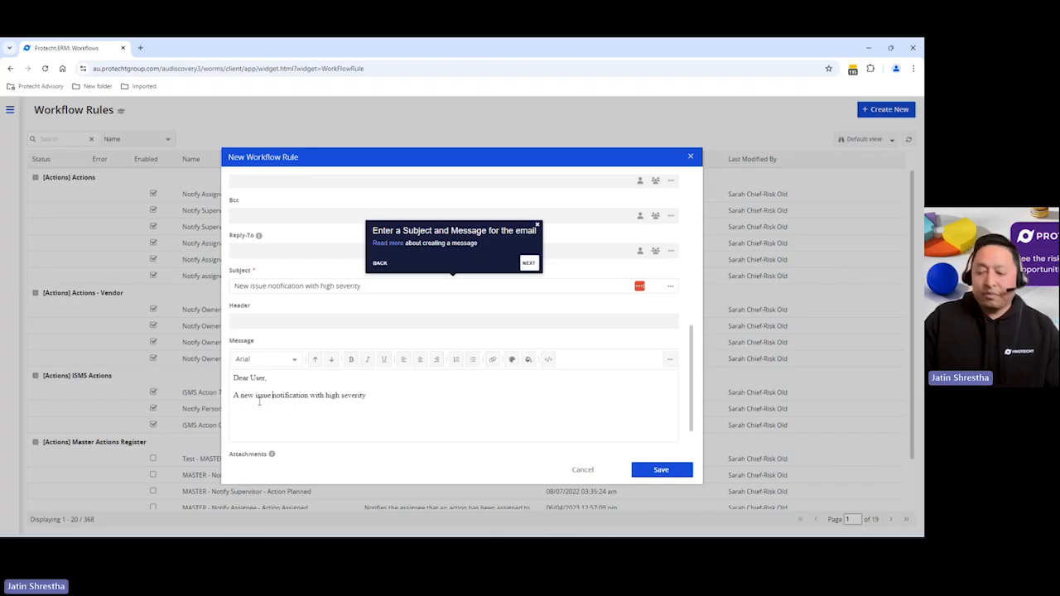
text(has been)
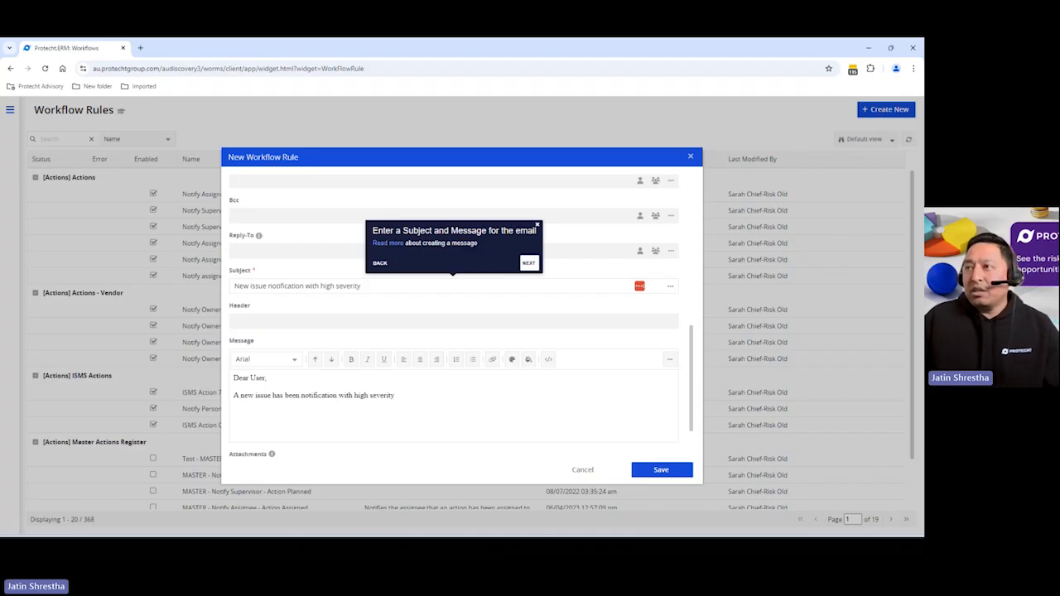
click(338, 396)
key(BackSpace)
key(BackSpace)
key(BackSpace)
key(BackSpace)
key(BackSpace)
key(BackSpace)
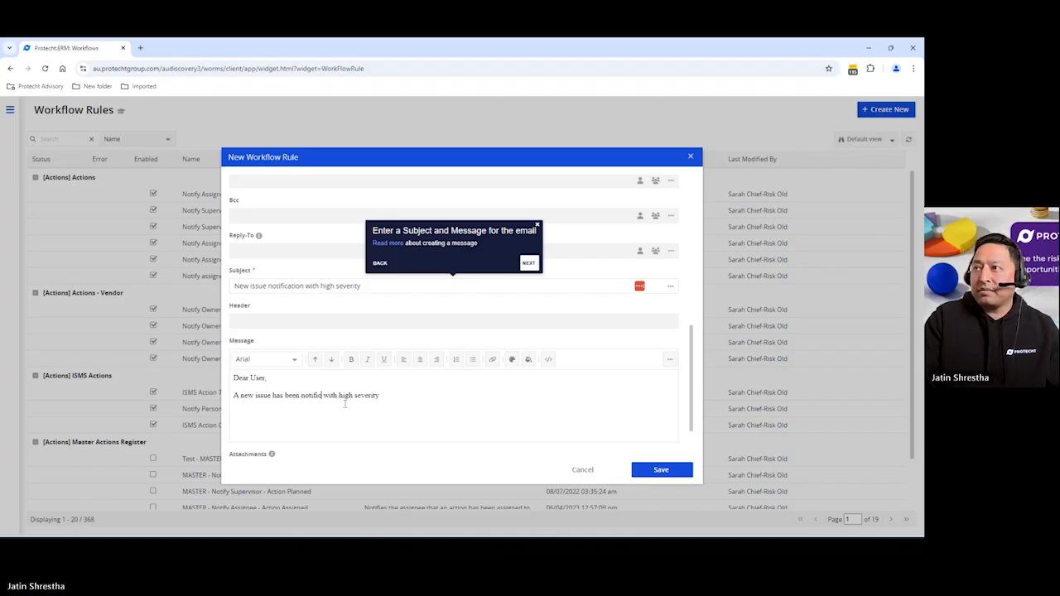
text(ed)
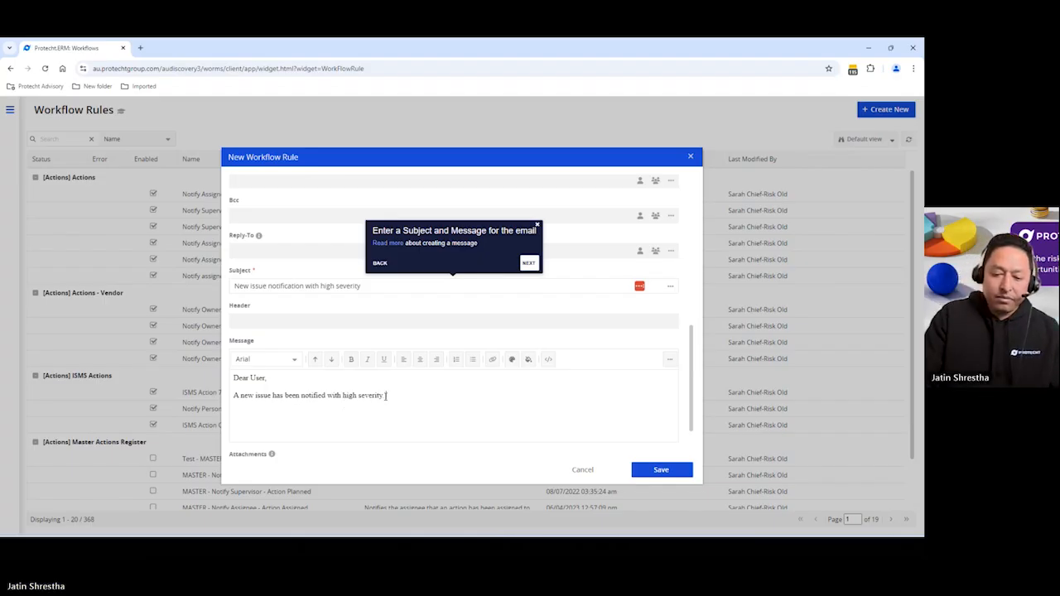
text(lease clink on the link below t)
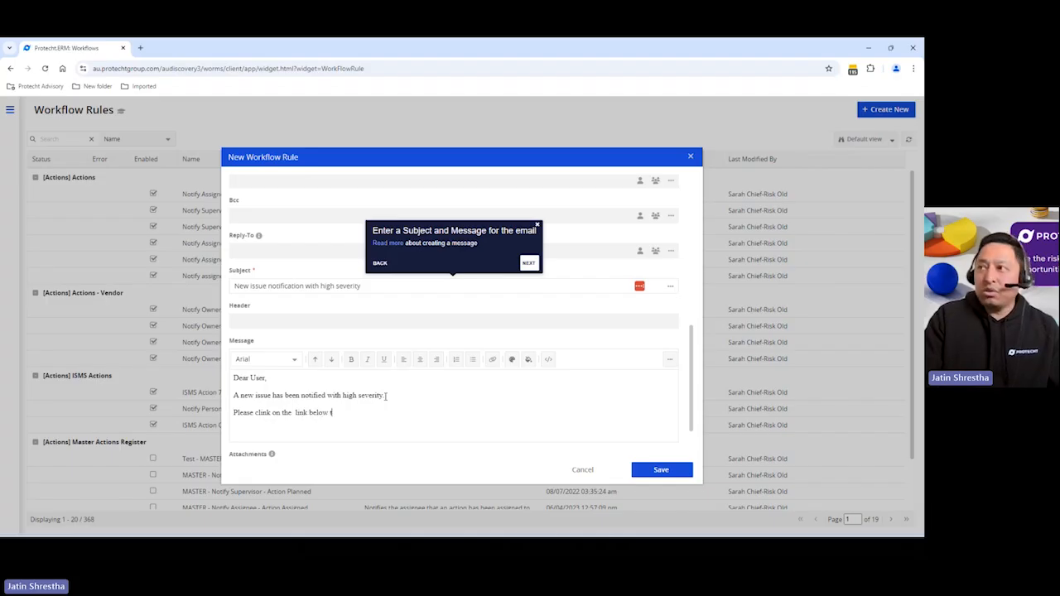
text(o review.)
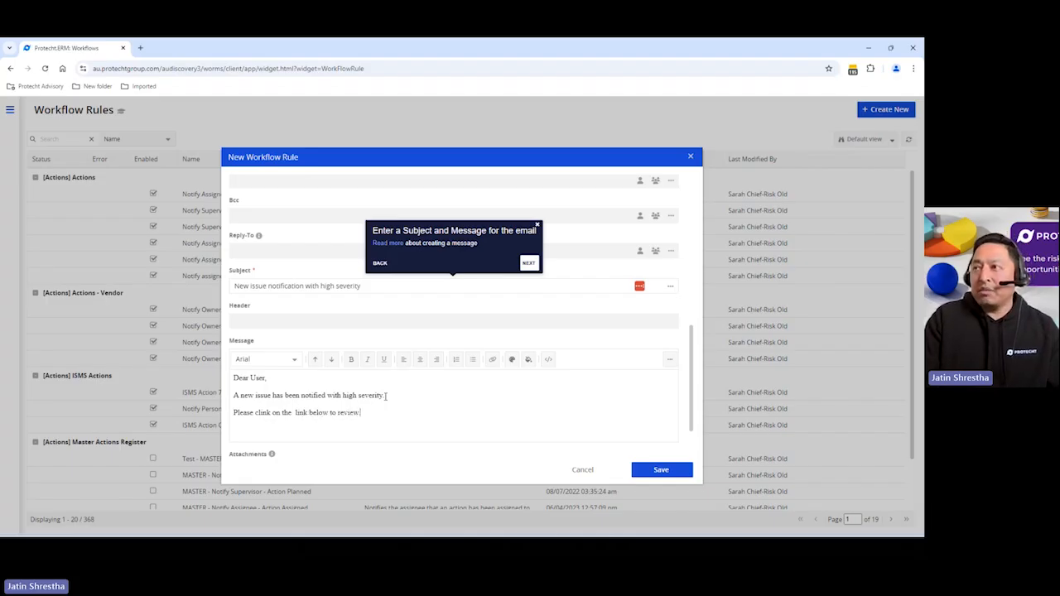
Add the line "Please click on the link below to review." to the message and start a new line beneath it
double_click(265, 413)
text(click on)
click(284, 428)
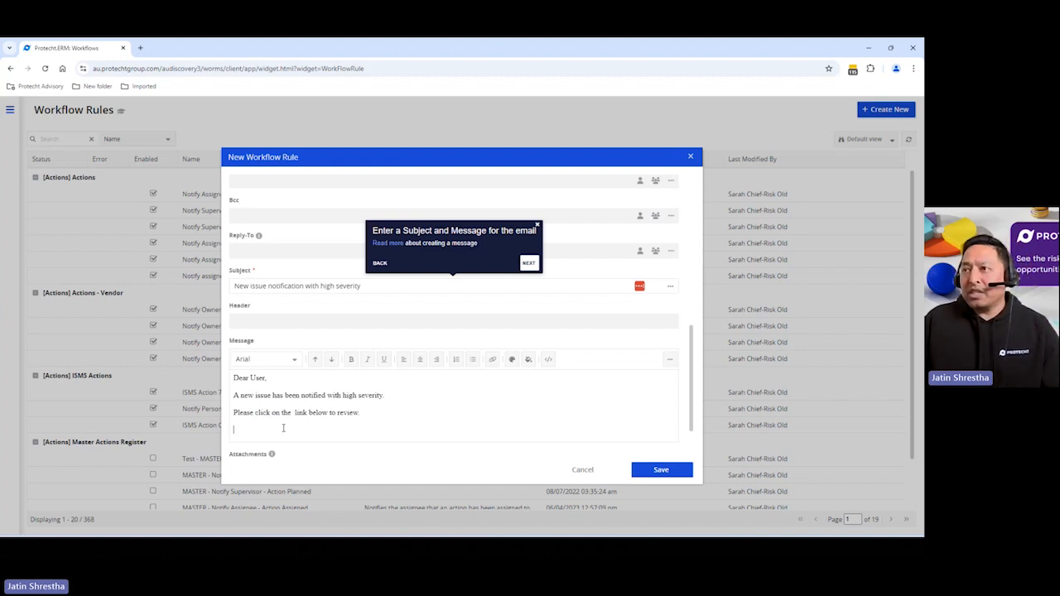
Insert the Link Button macro into the message body
click(671, 361)
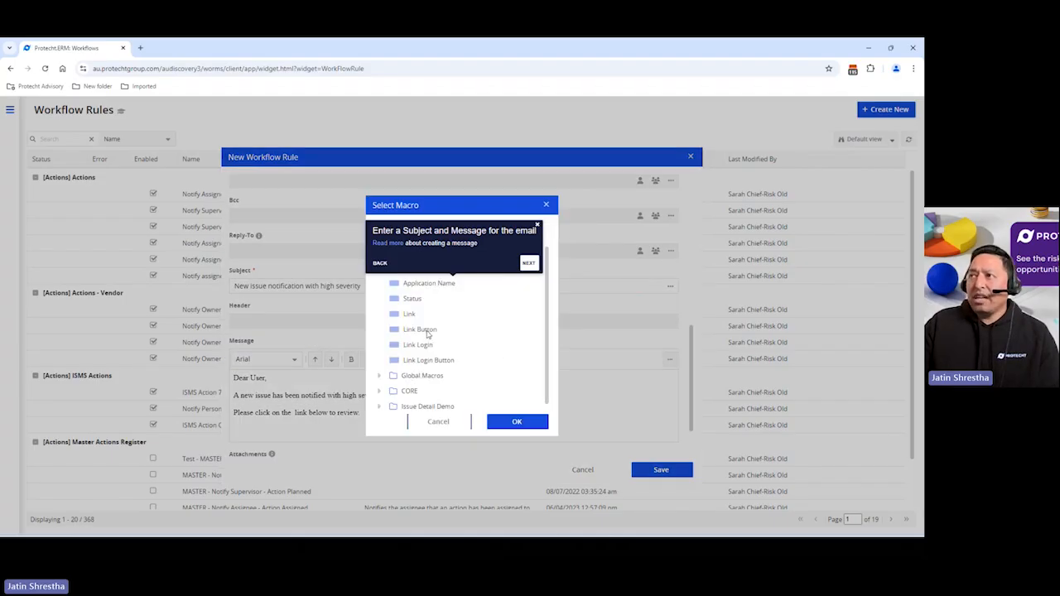
click(429, 330)
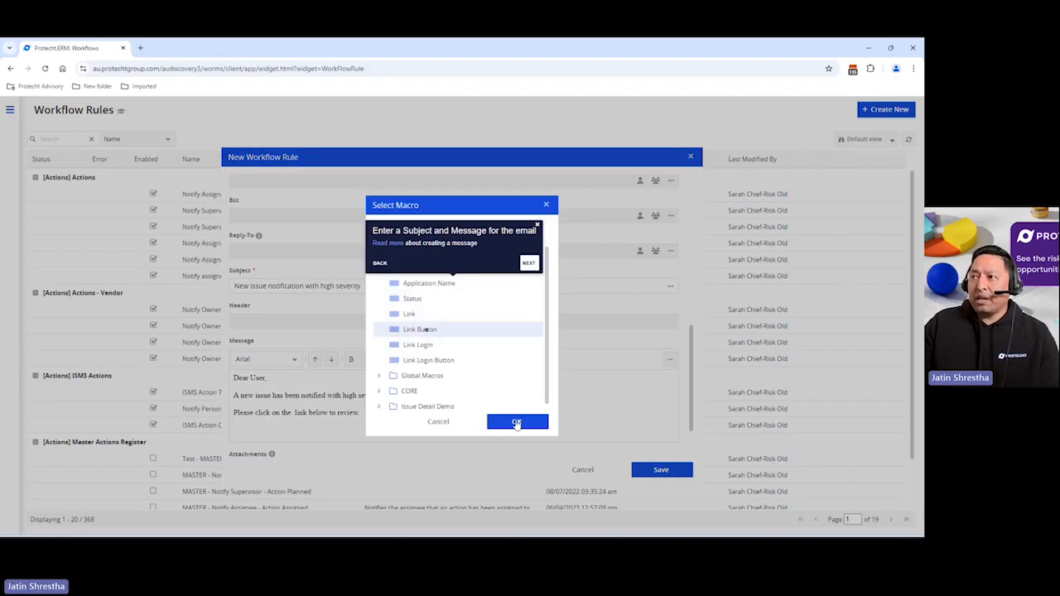
click(517, 423)
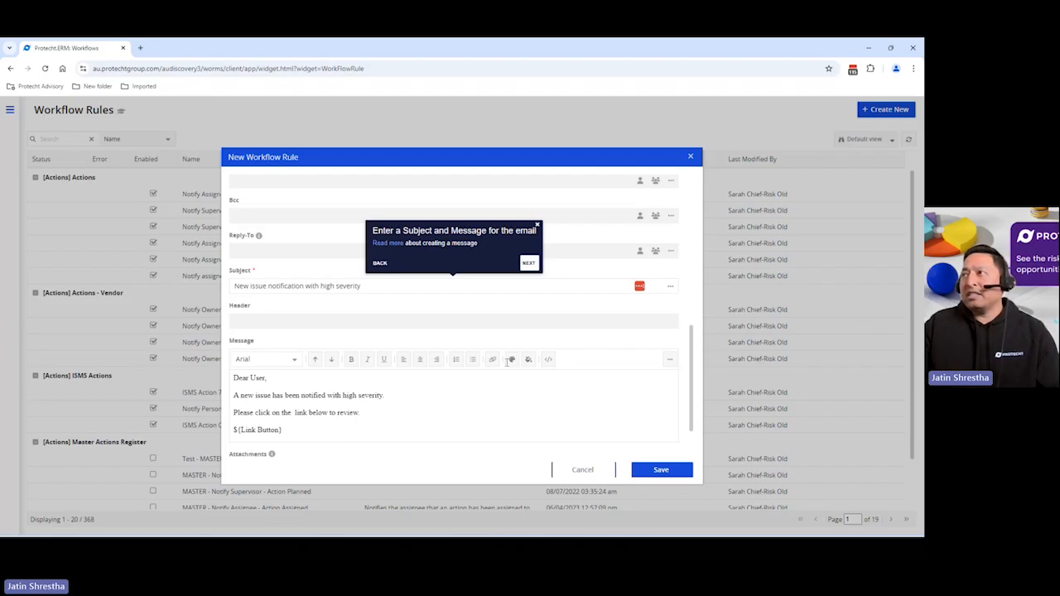
Save the new workflow rule and dismiss the guidance pop-ups
click(528, 264)
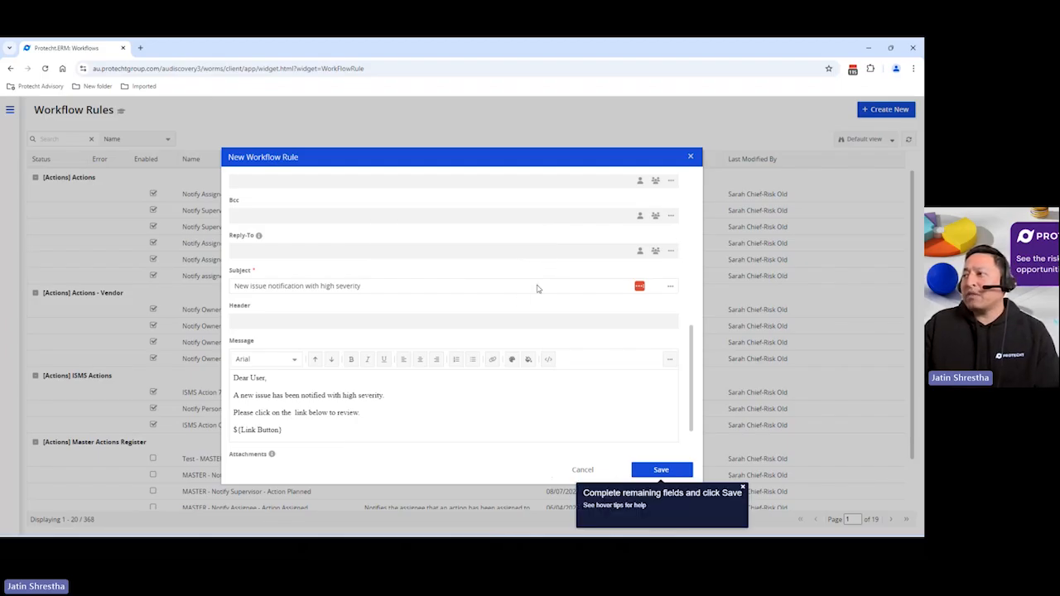
click(677, 477)
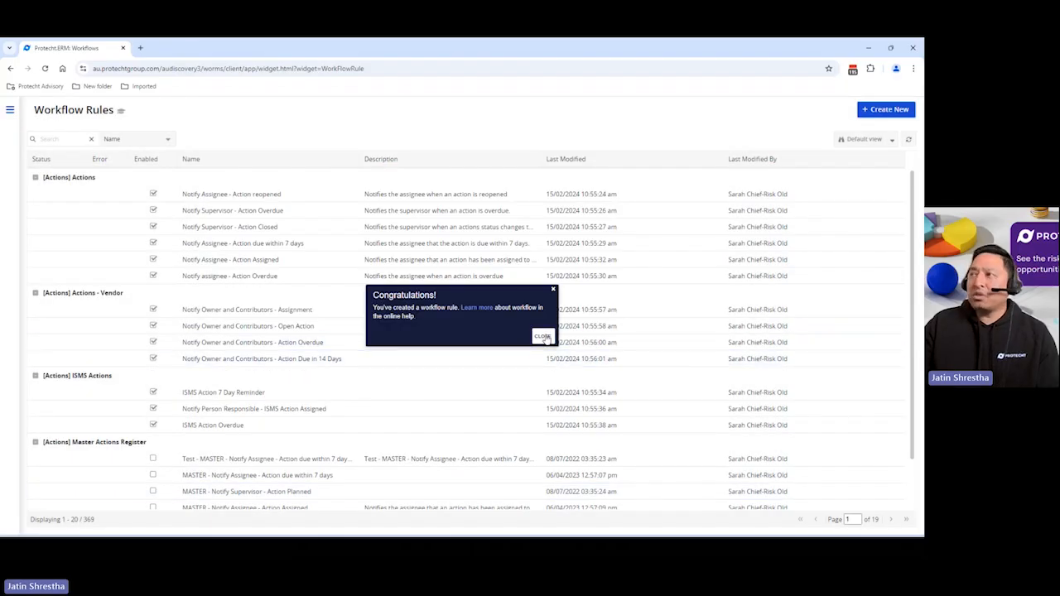
click(543, 337)
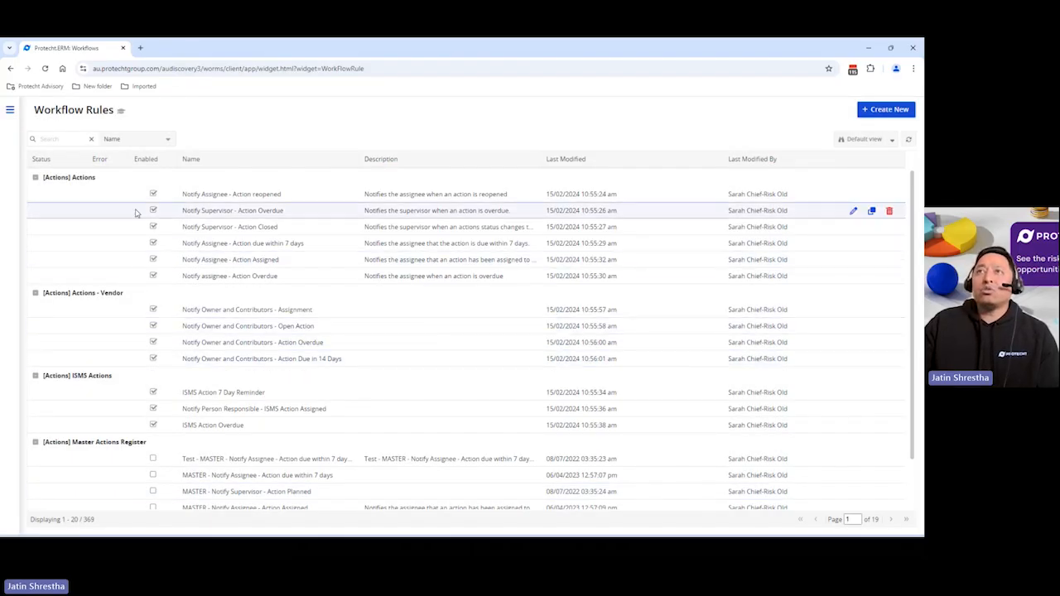
Open a new entry form in the Issue Demo Register under Risk's Audit Issues and Findings
click(10, 112)
click(26, 138)
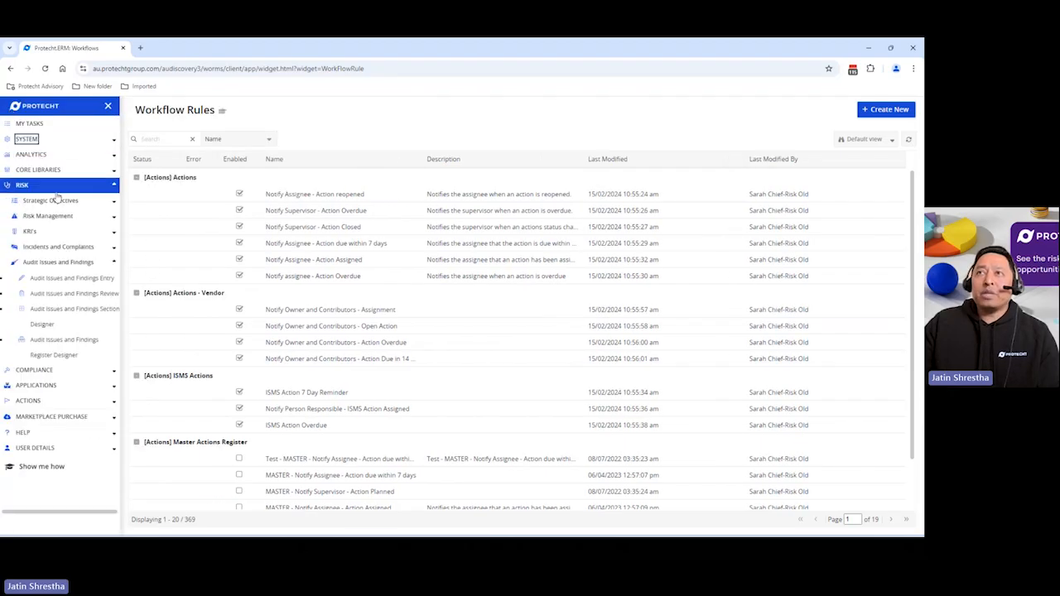
click(72, 281)
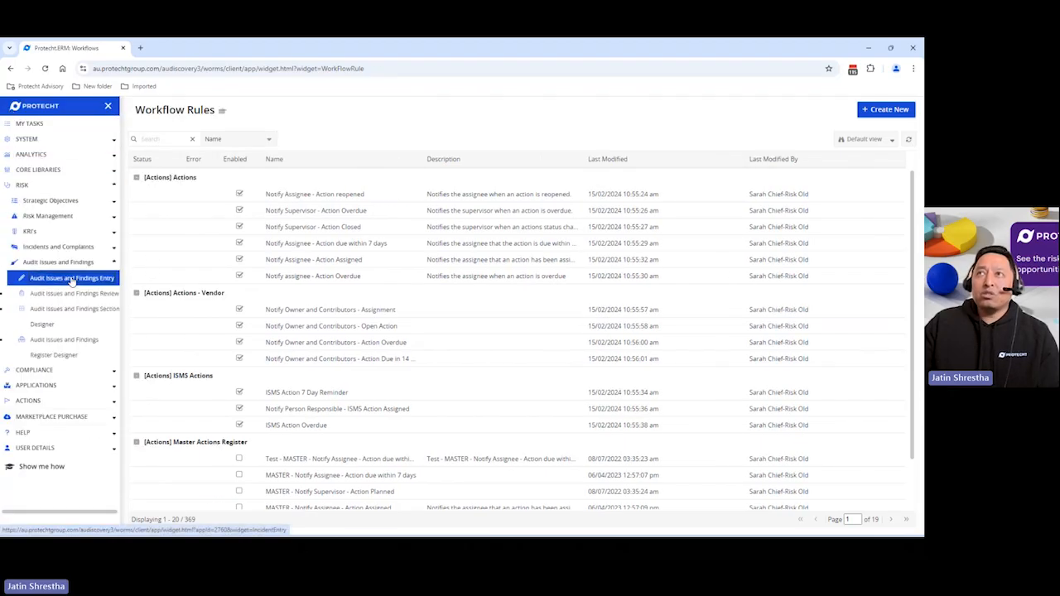
click(301, 231)
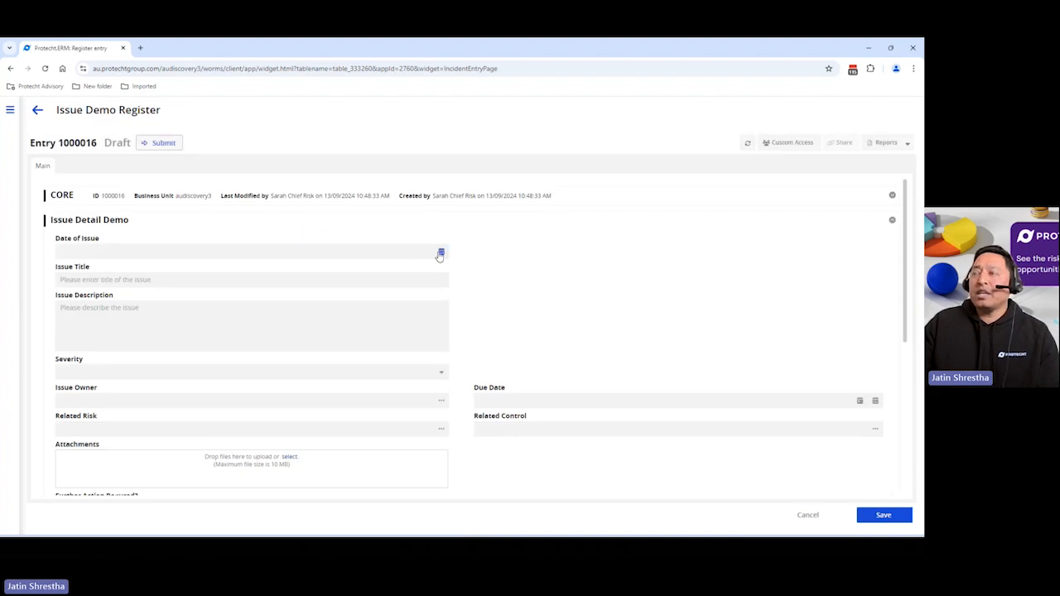
Set the entry's Date of Issue to 26/09/2024 and its Issue Title to "Issue 1"
click(440, 253)
click(148, 379)
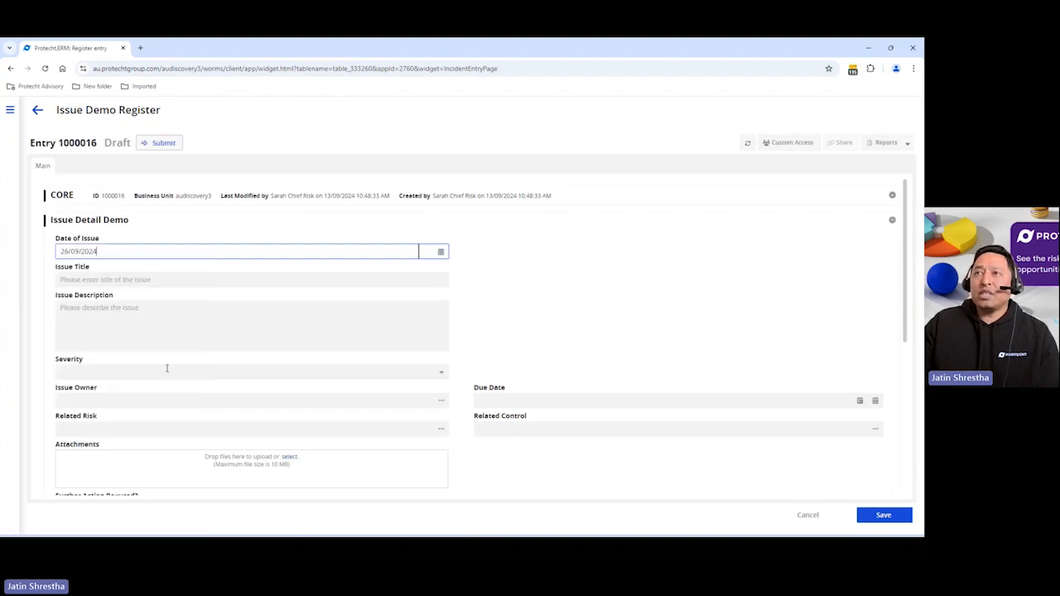
click(137, 281)
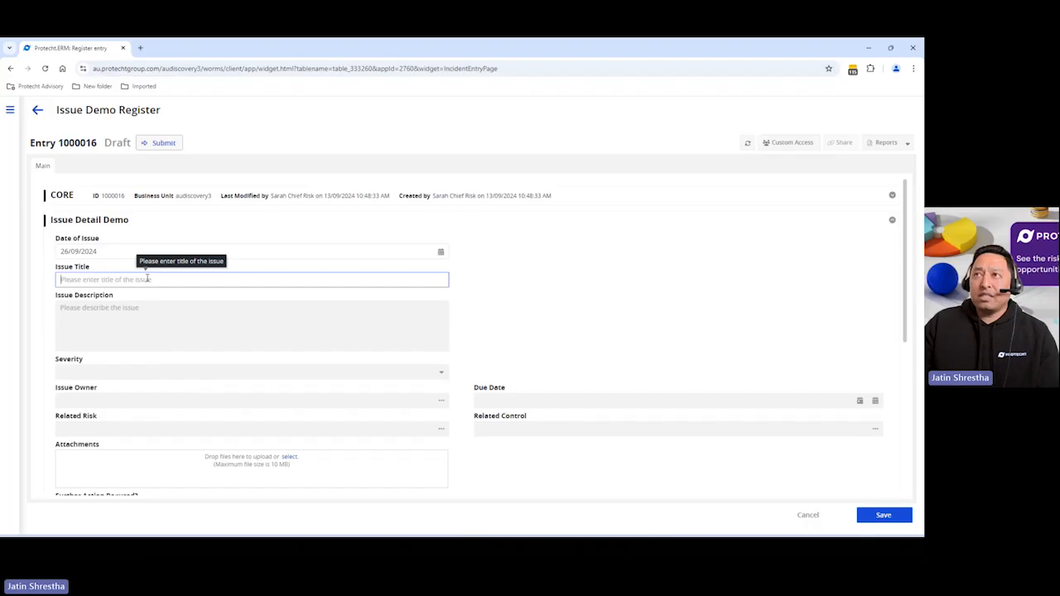
text(I)
key(BackSpace)
text(Issue 1)
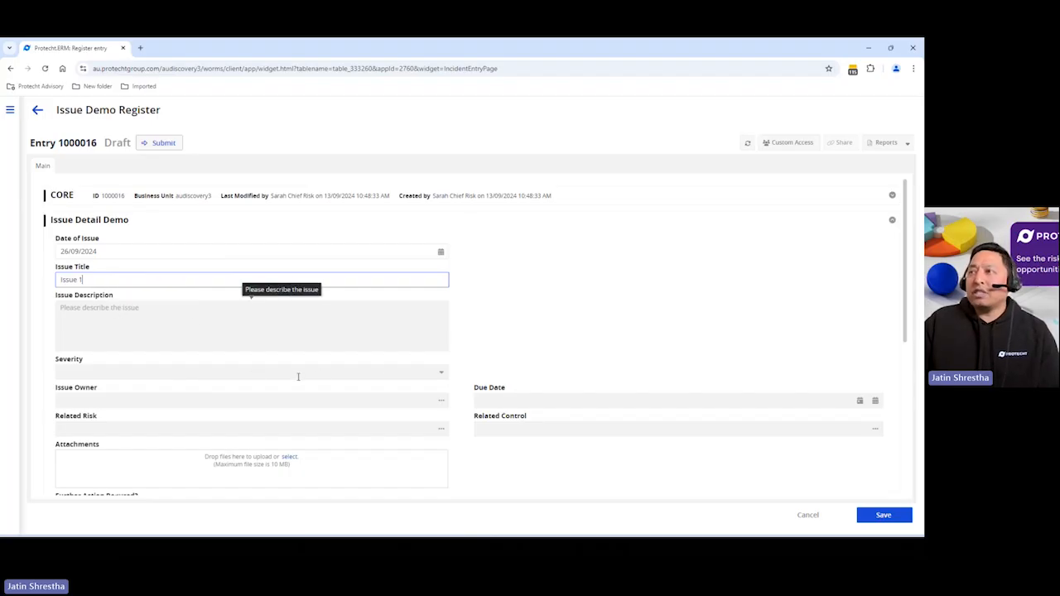
Set the entry's Severity to High and submit the issue
click(440, 373)
click(126, 428)
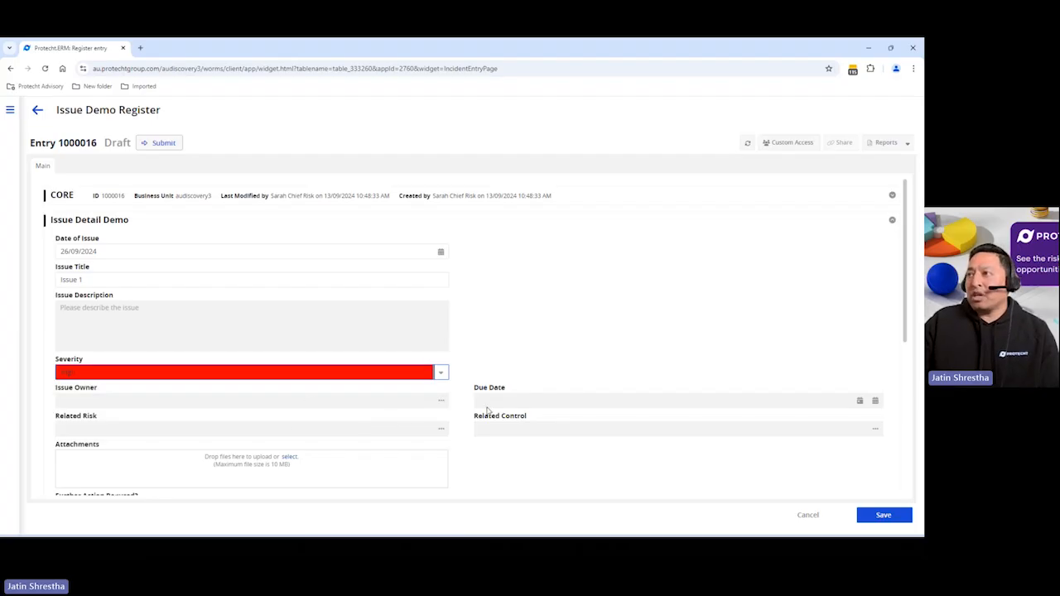
scroll(525, 412, down, 2)
scroll(525, 412, up, 2)
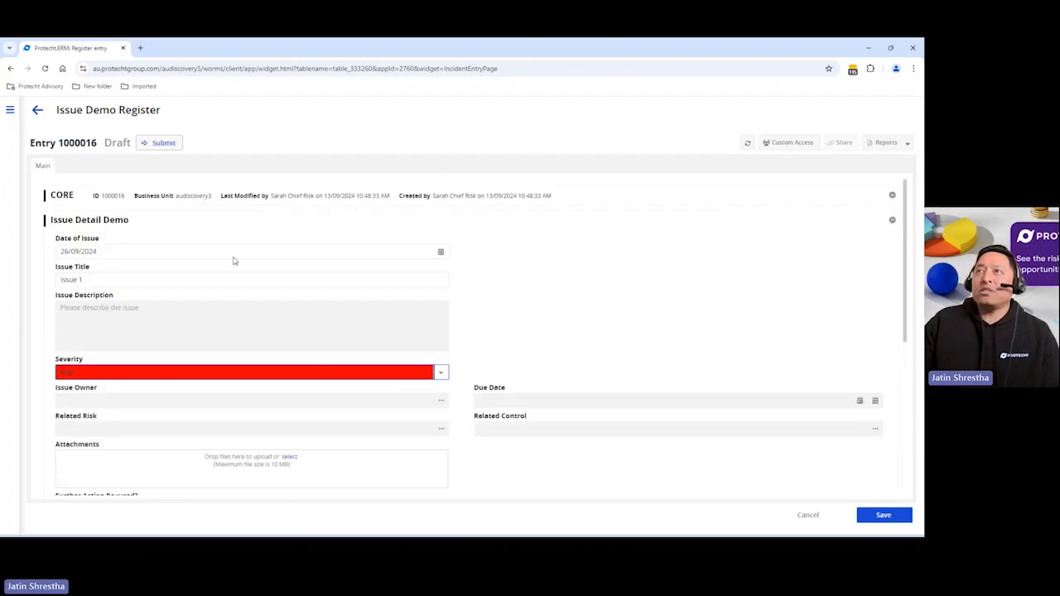
click(159, 142)
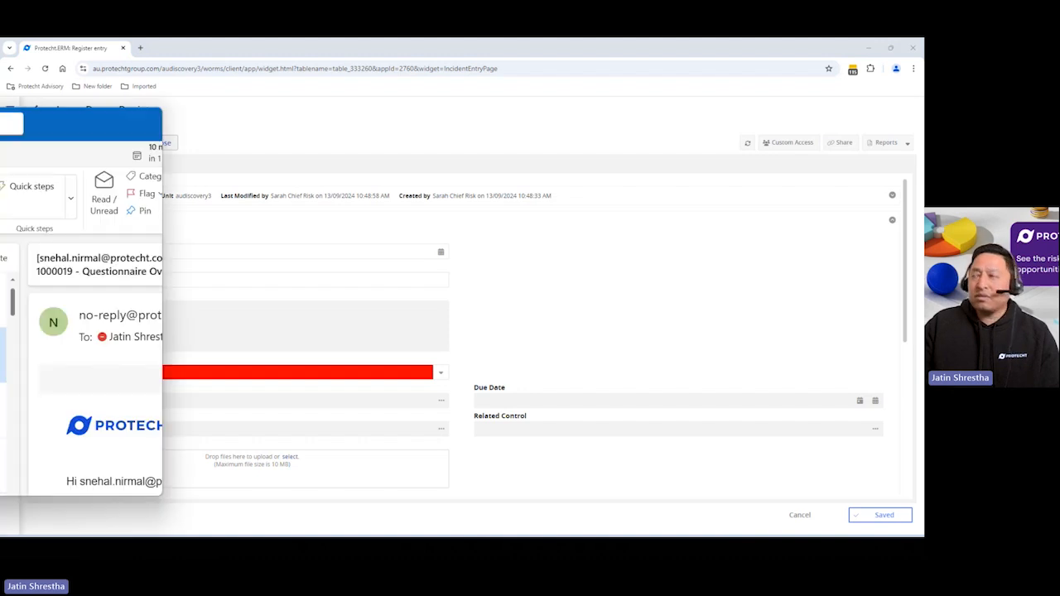
Switch to Outlook, open the high-severity notification email and follow its Go To The Record link
drag(0, 120, 521, 207)
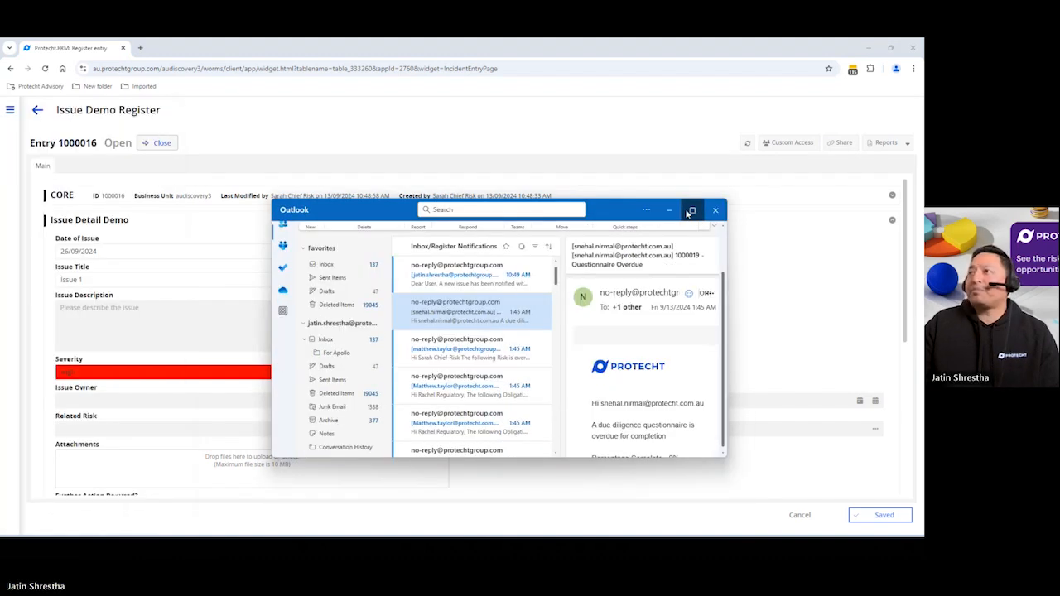
click(689, 212)
key(Up)
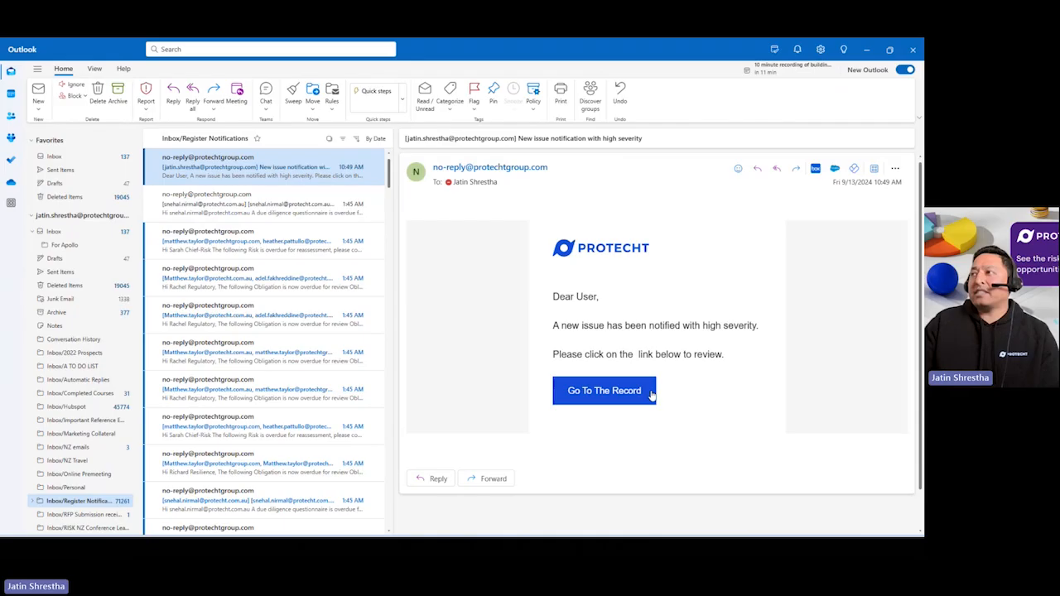
click(602, 408)
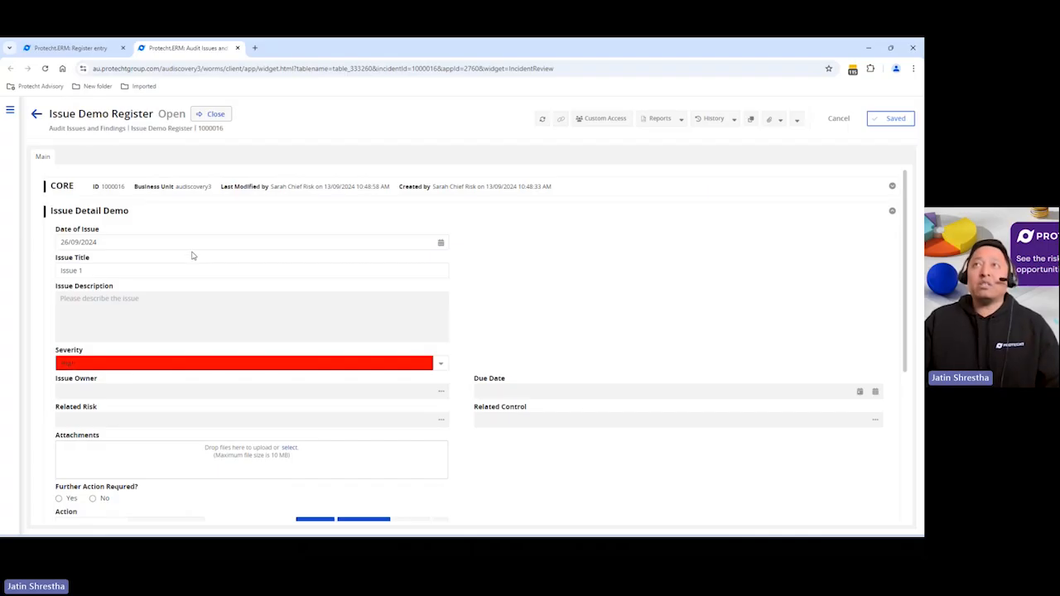
Open the Protecht Marketplace and search its packages for "issue"
click(11, 111)
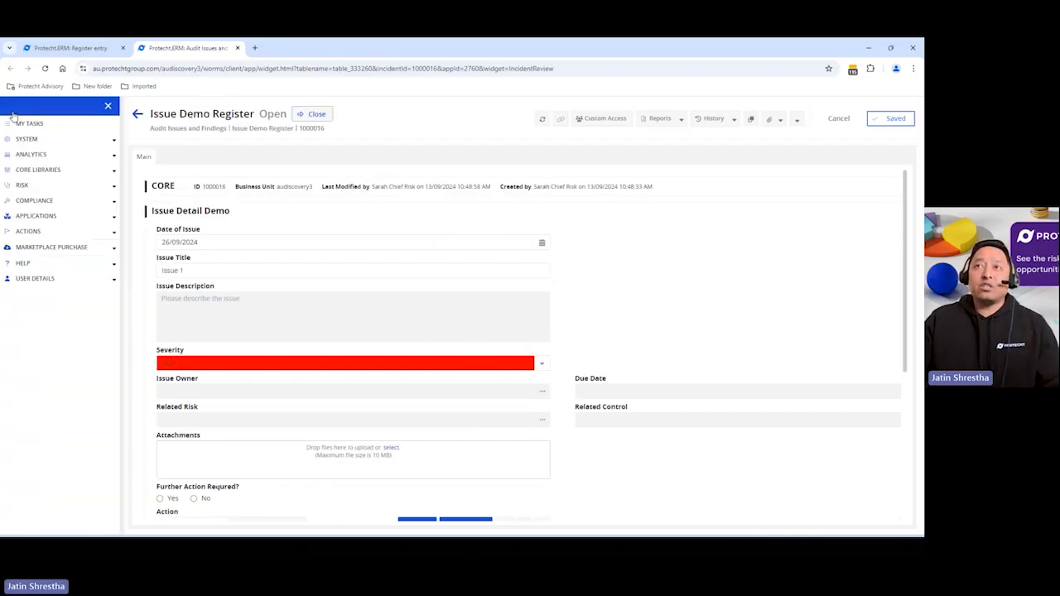
click(50, 247)
click(63, 265)
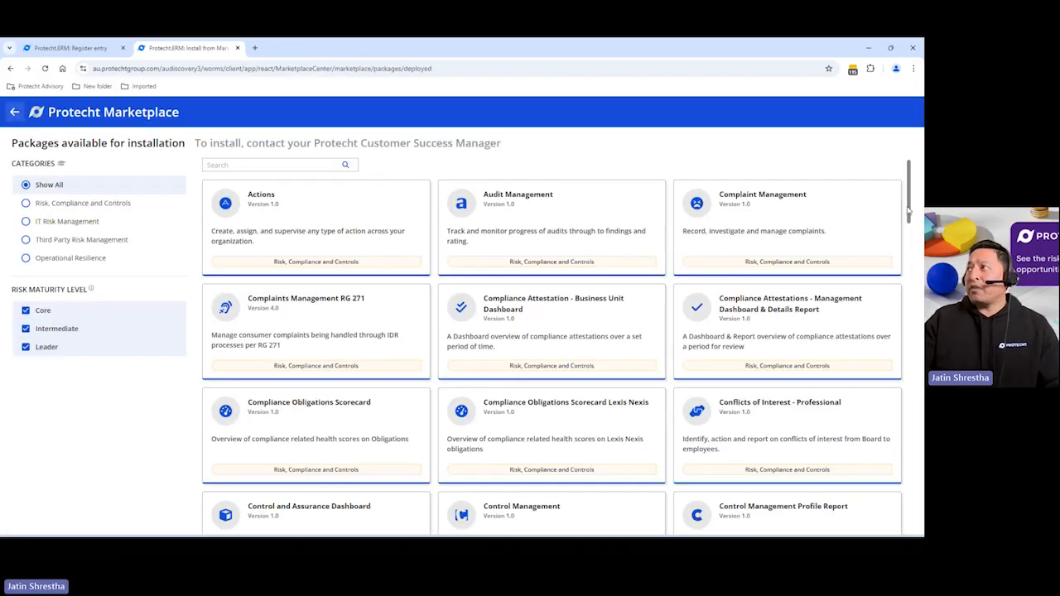
click(241, 164)
text(issue)
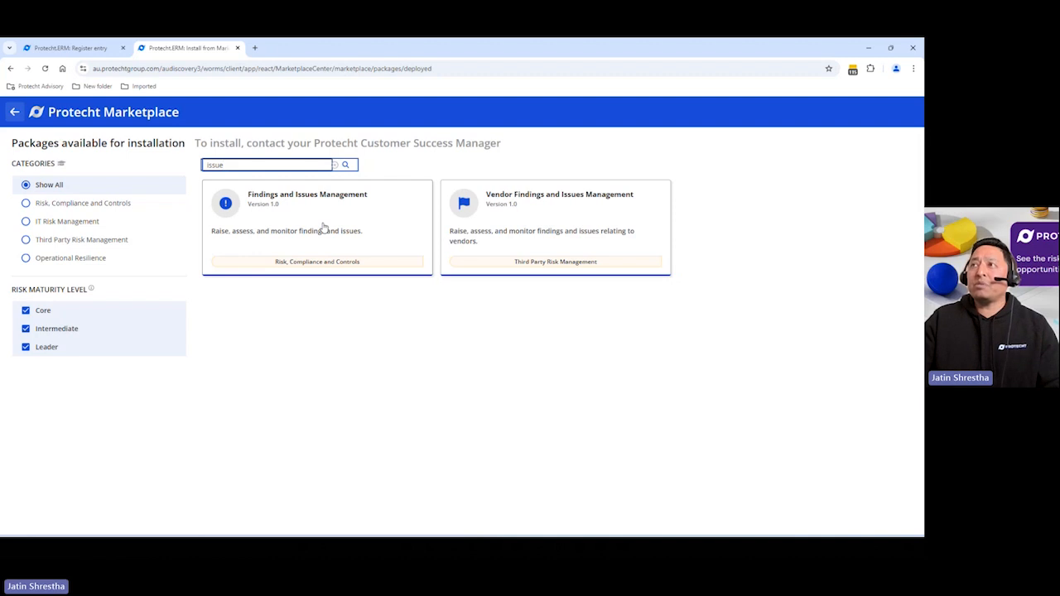
Review the Findings and Issues Management package's overview, package contents and gallery screenshots
click(324, 227)
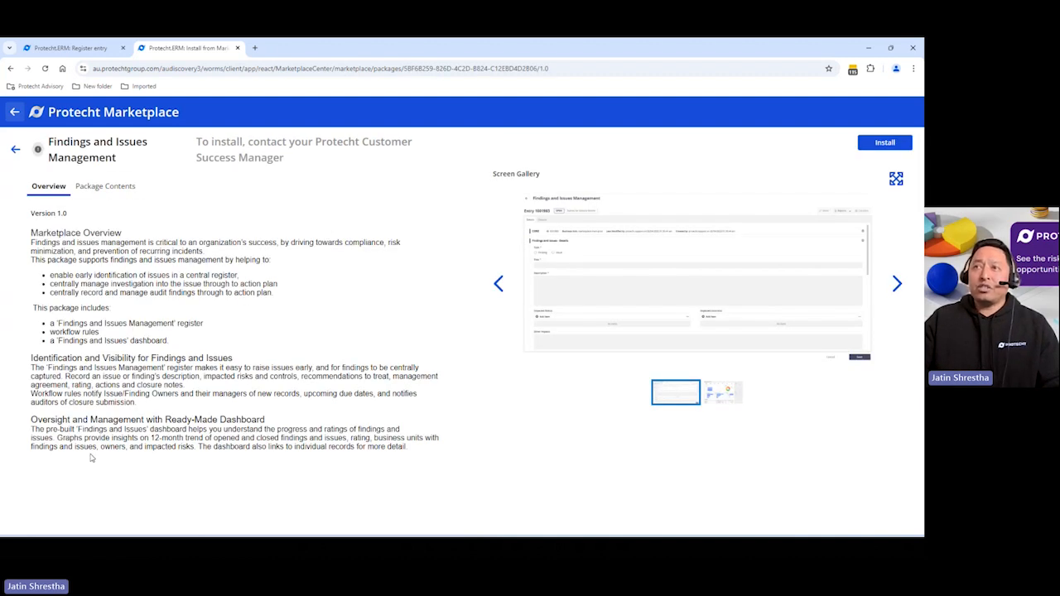
click(99, 187)
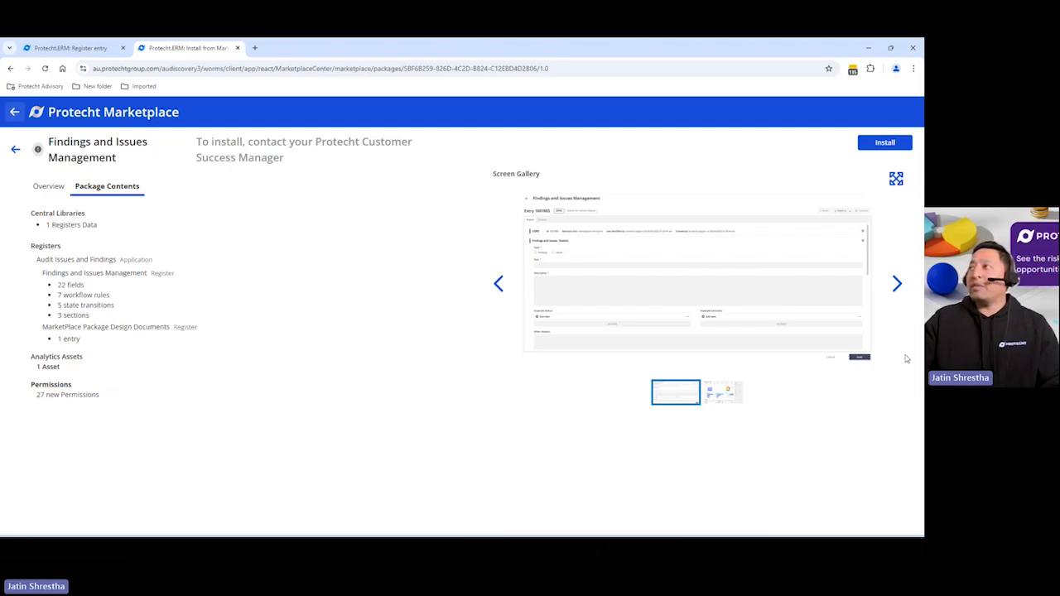
click(897, 184)
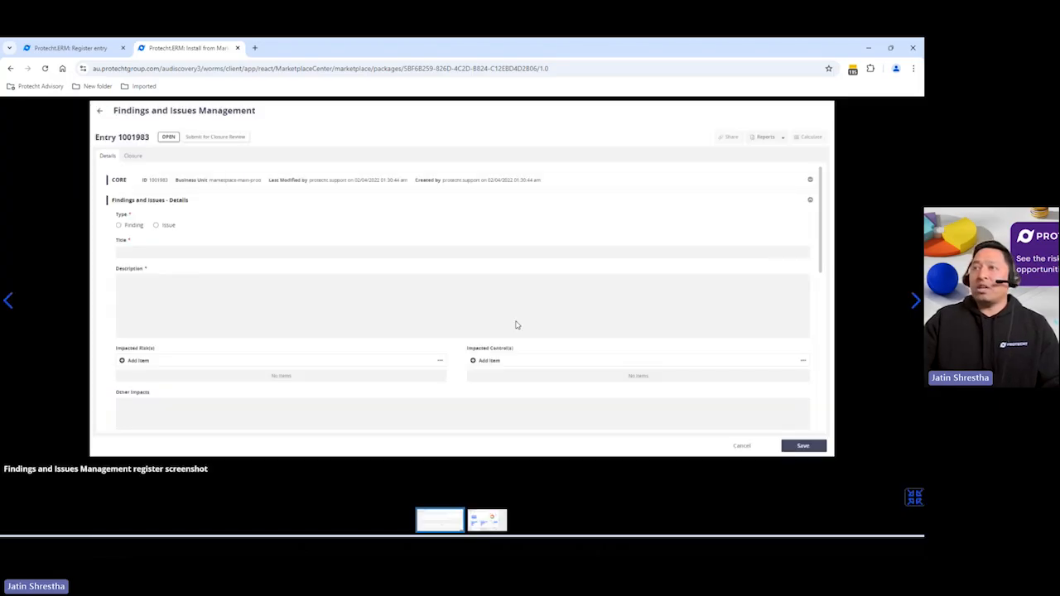
key(Right)
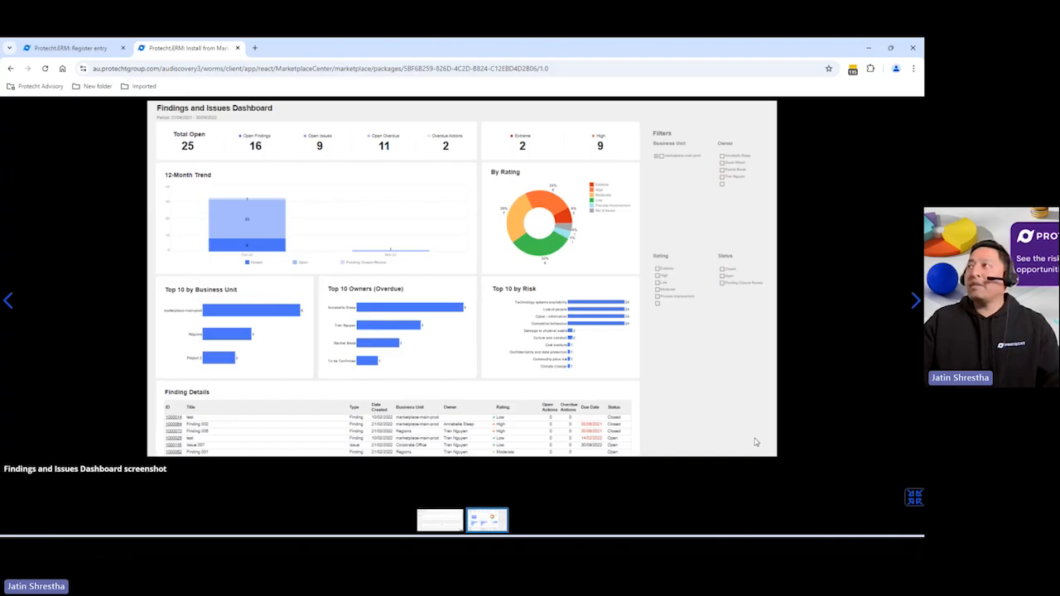
key(Escape)
Open the package installation dialog and cancel it
click(885, 143)
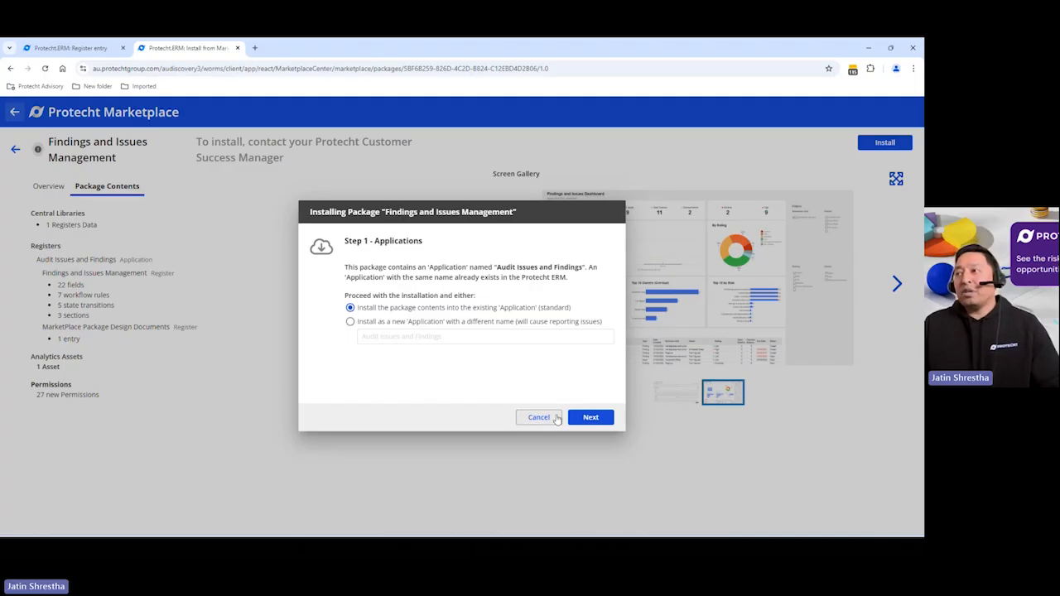
click(538, 418)
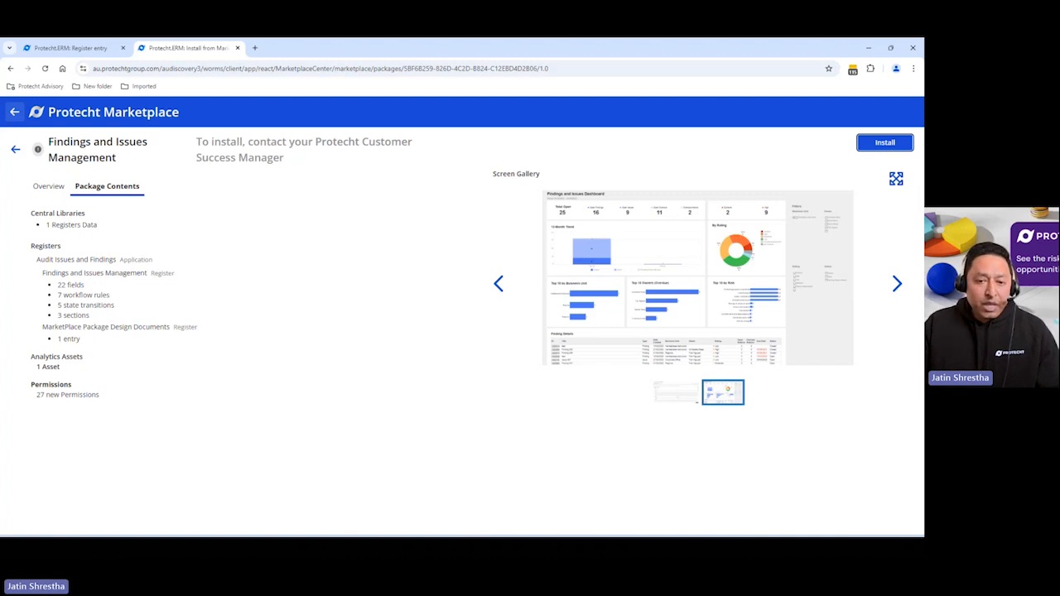
key(alt+Tab)
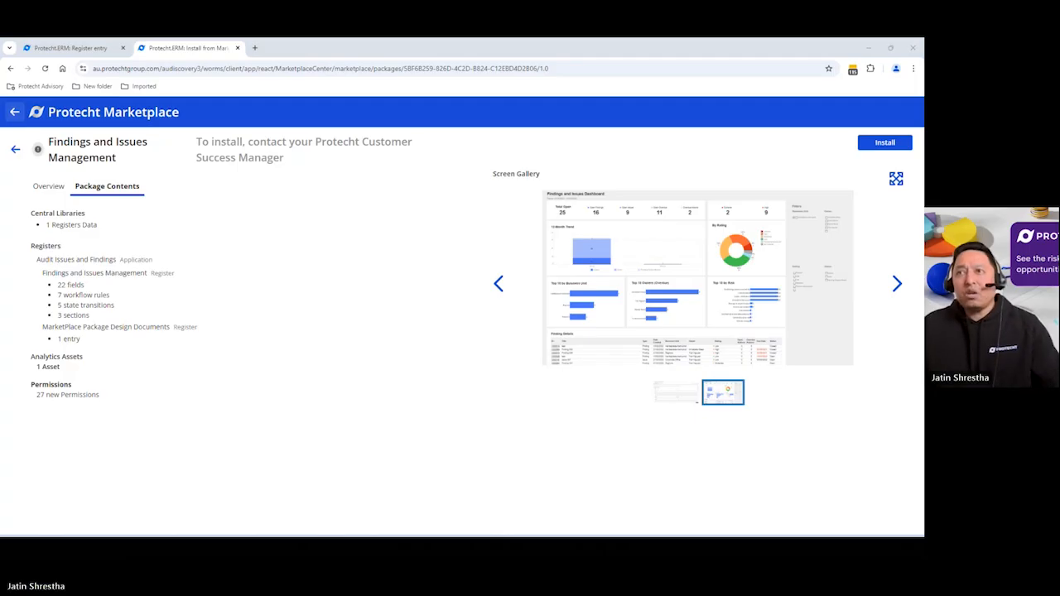
key(F5)
key(Right)
key(Right)
key(Right)
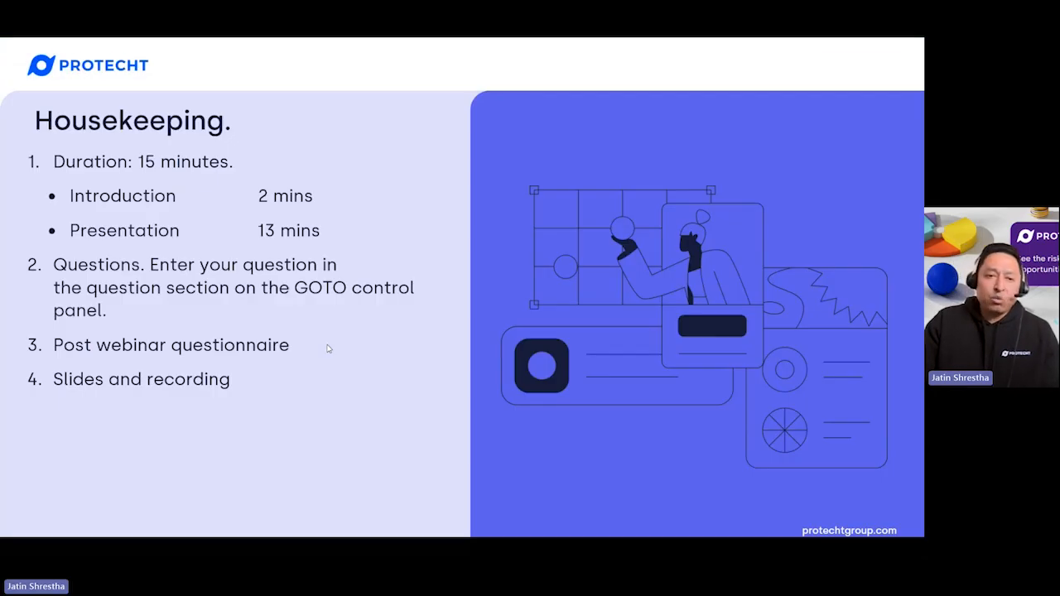